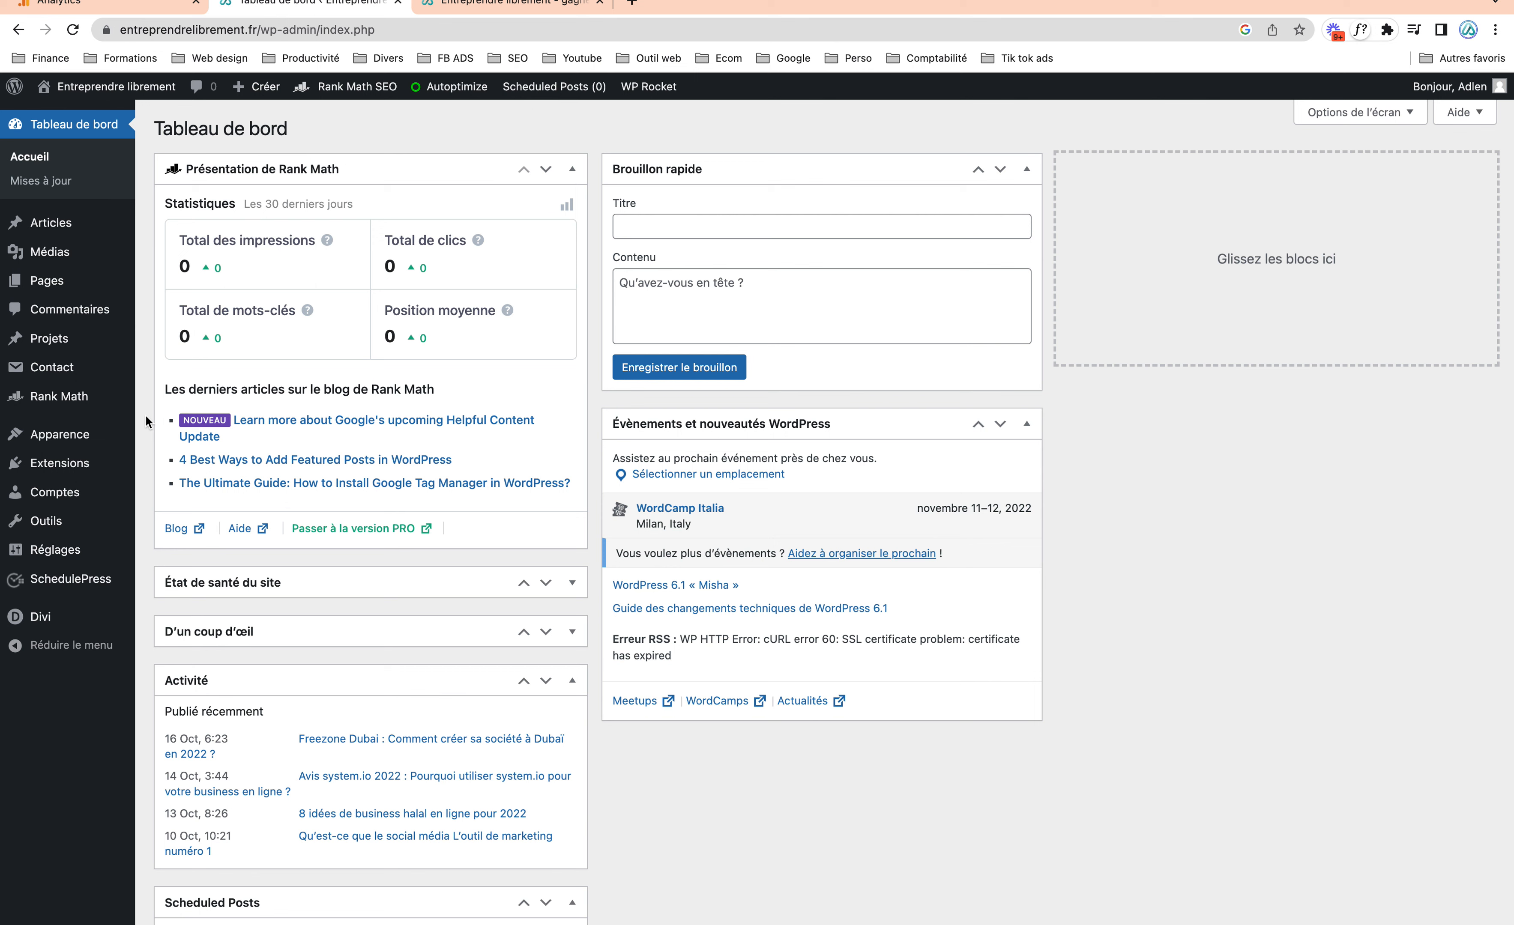
- Open the list of all the site's articles
{"action": "mouse_move", "coordinate": [62, 470]}
{"action": "mouse_move", "coordinate": [361, 90]}
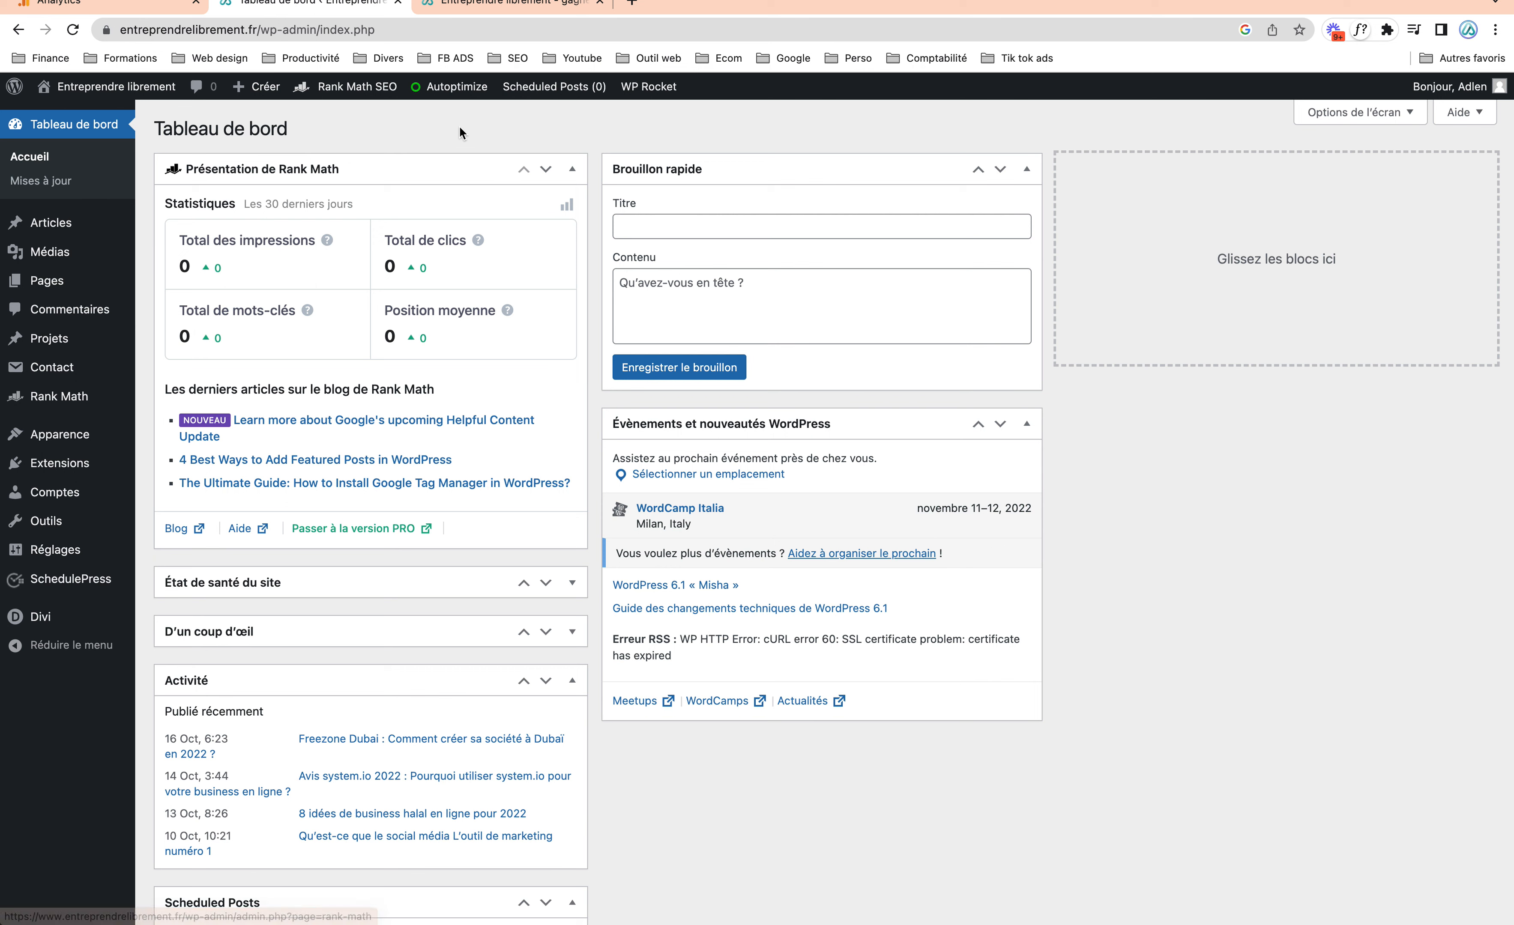
{"action": "mouse_move", "coordinate": [64, 231]}
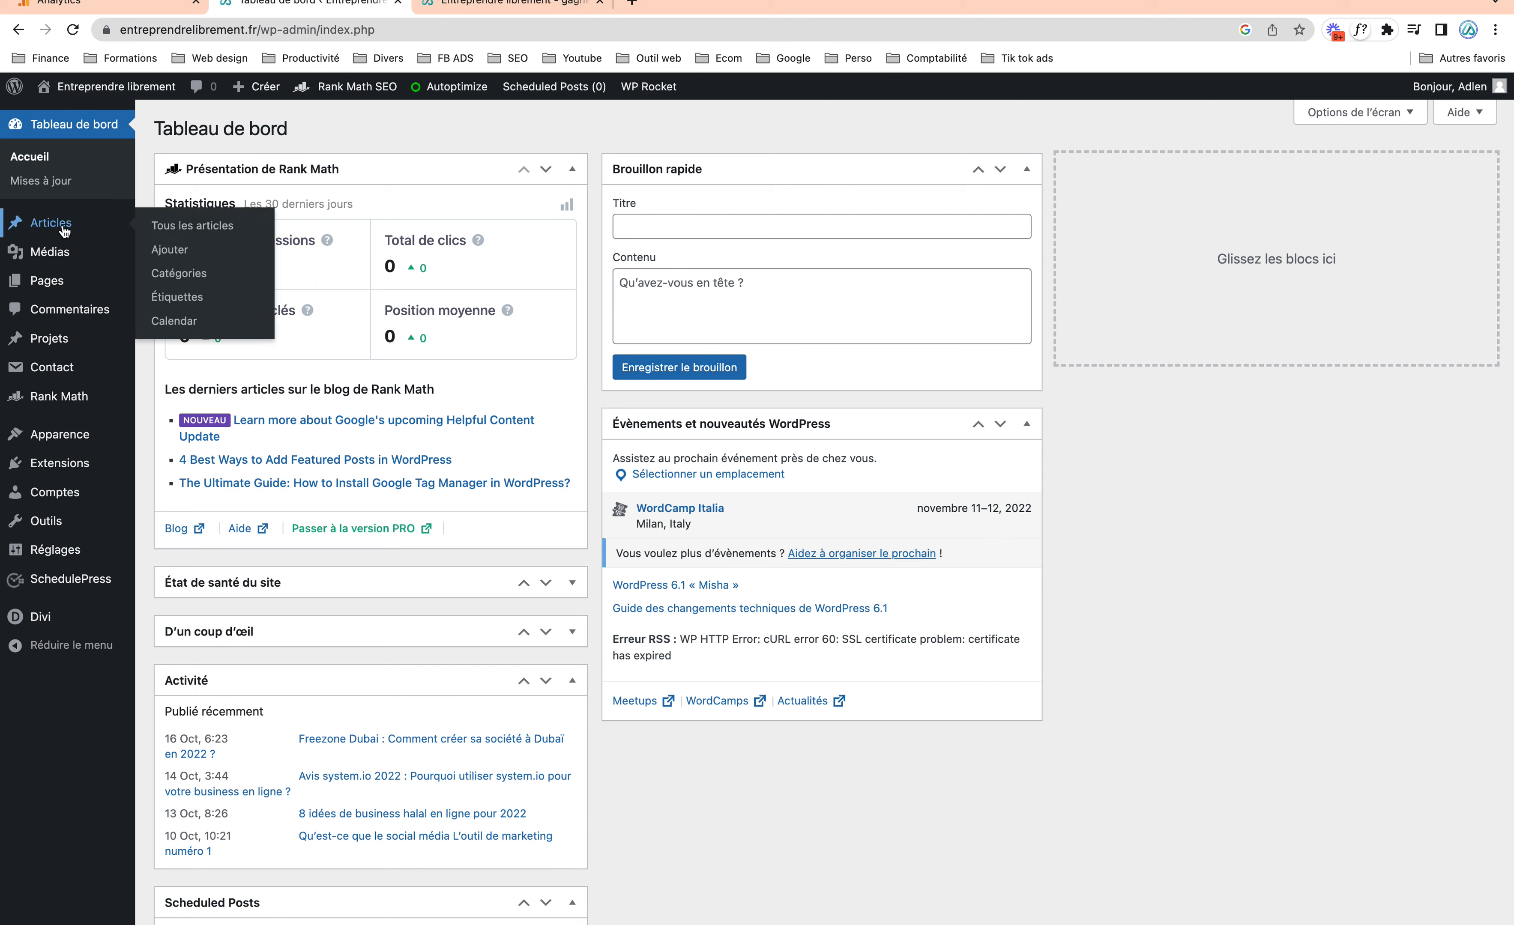
{"action": "left_click", "coordinate": [176, 236]}
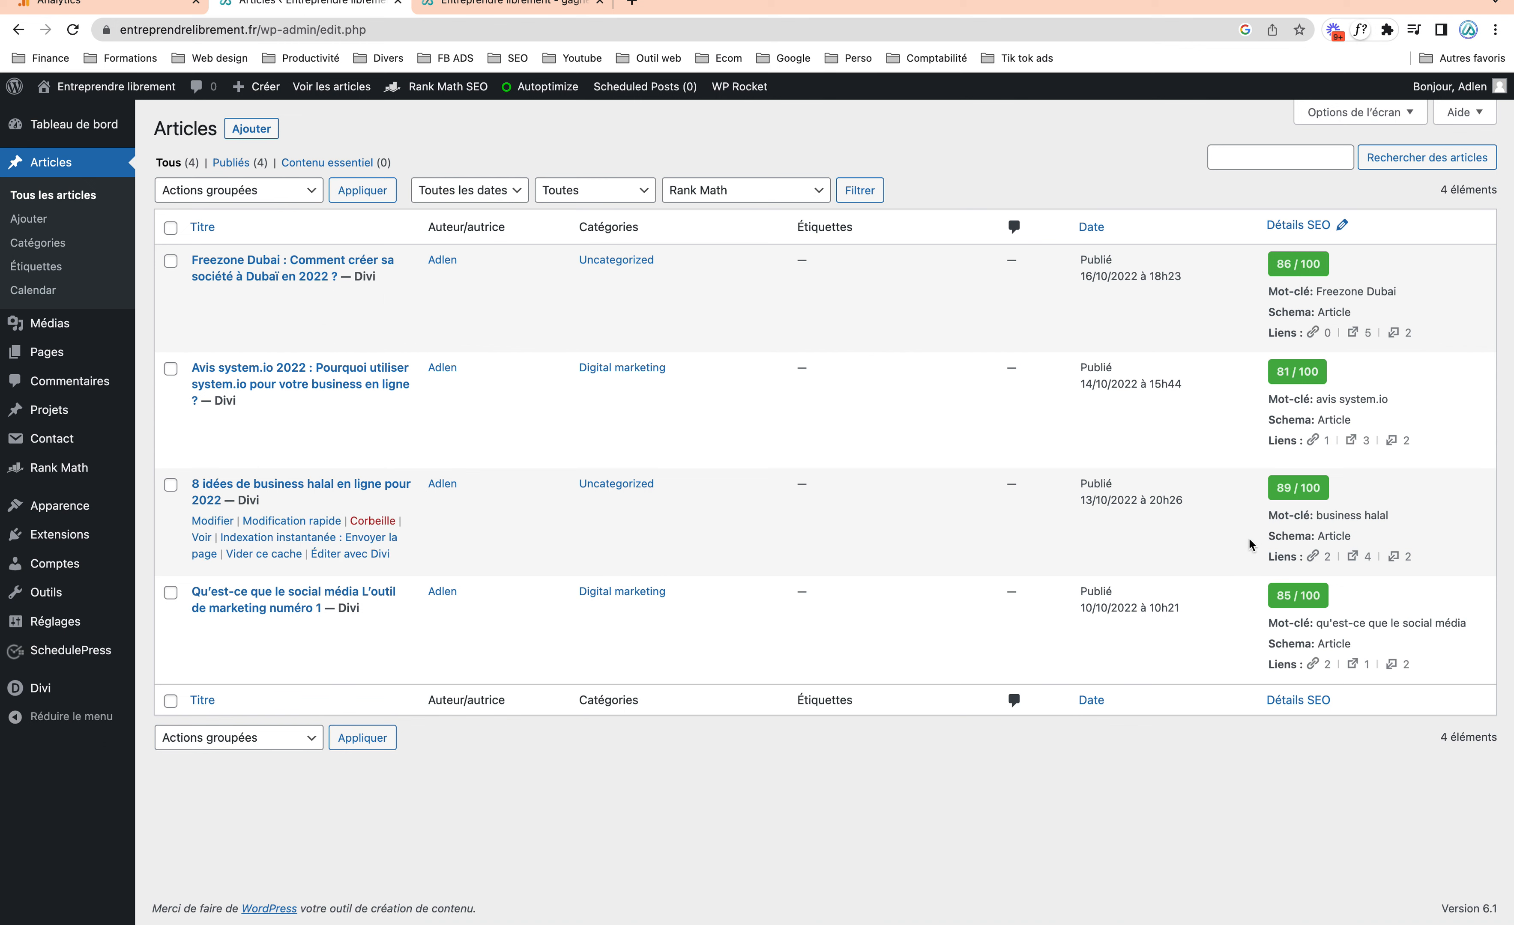
- Check the focus keyword of the "Avis system.io 2022" article in the SEO details
{"action": "left_click", "coordinate": [510, 4]}
{"action": "left_click", "coordinate": [293, 7]}
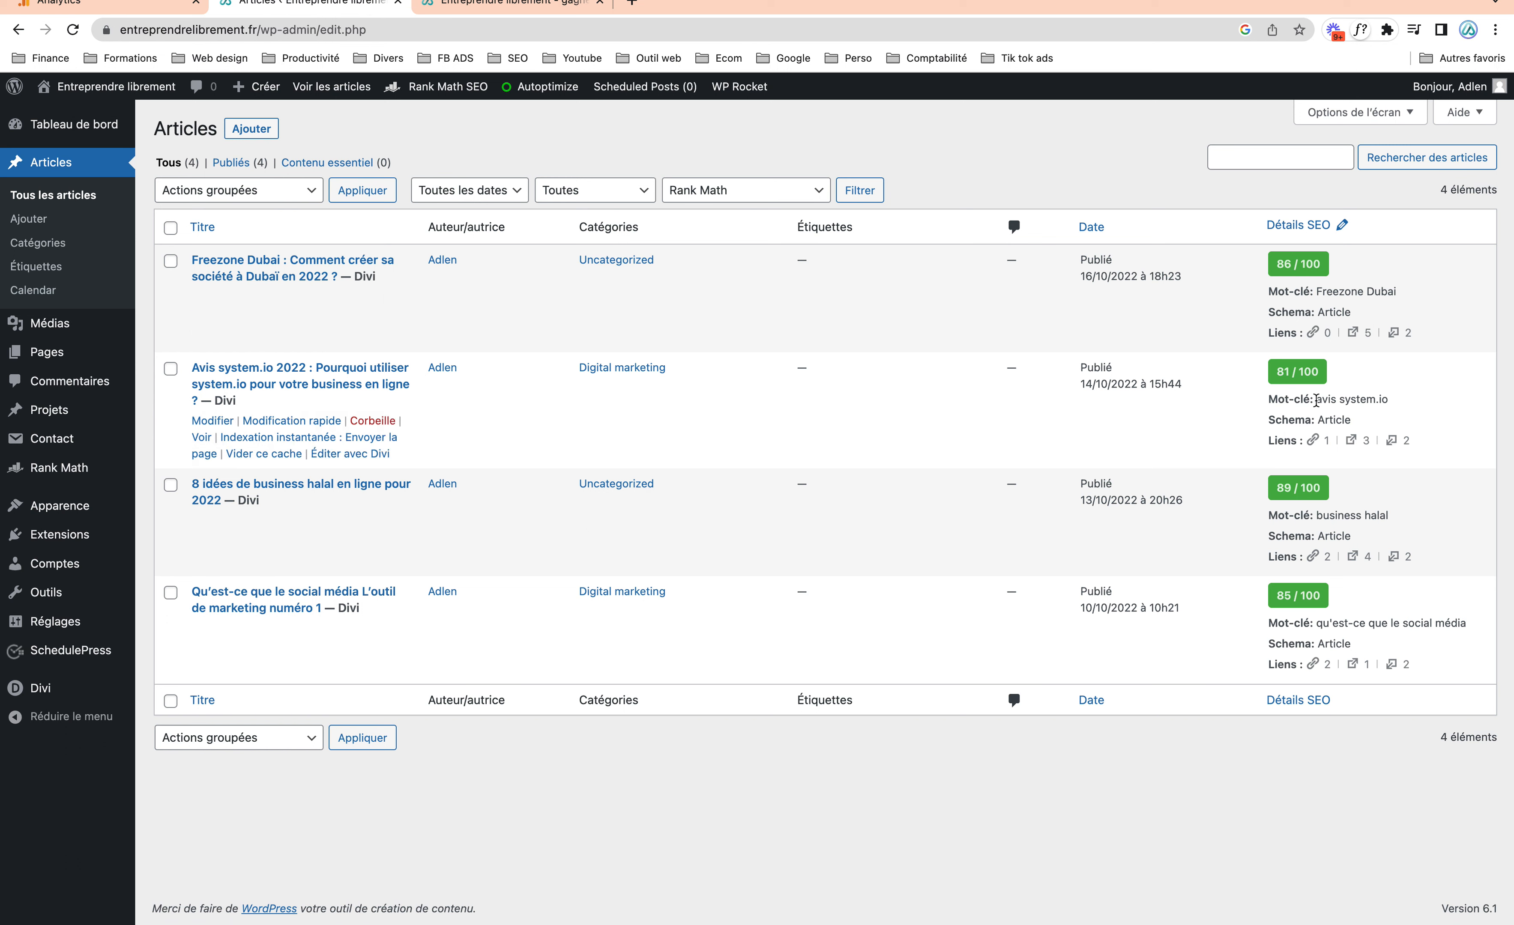
{"action": "left_click_drag", "start_coordinate": [1315, 399], "coordinate": [1394, 406]}
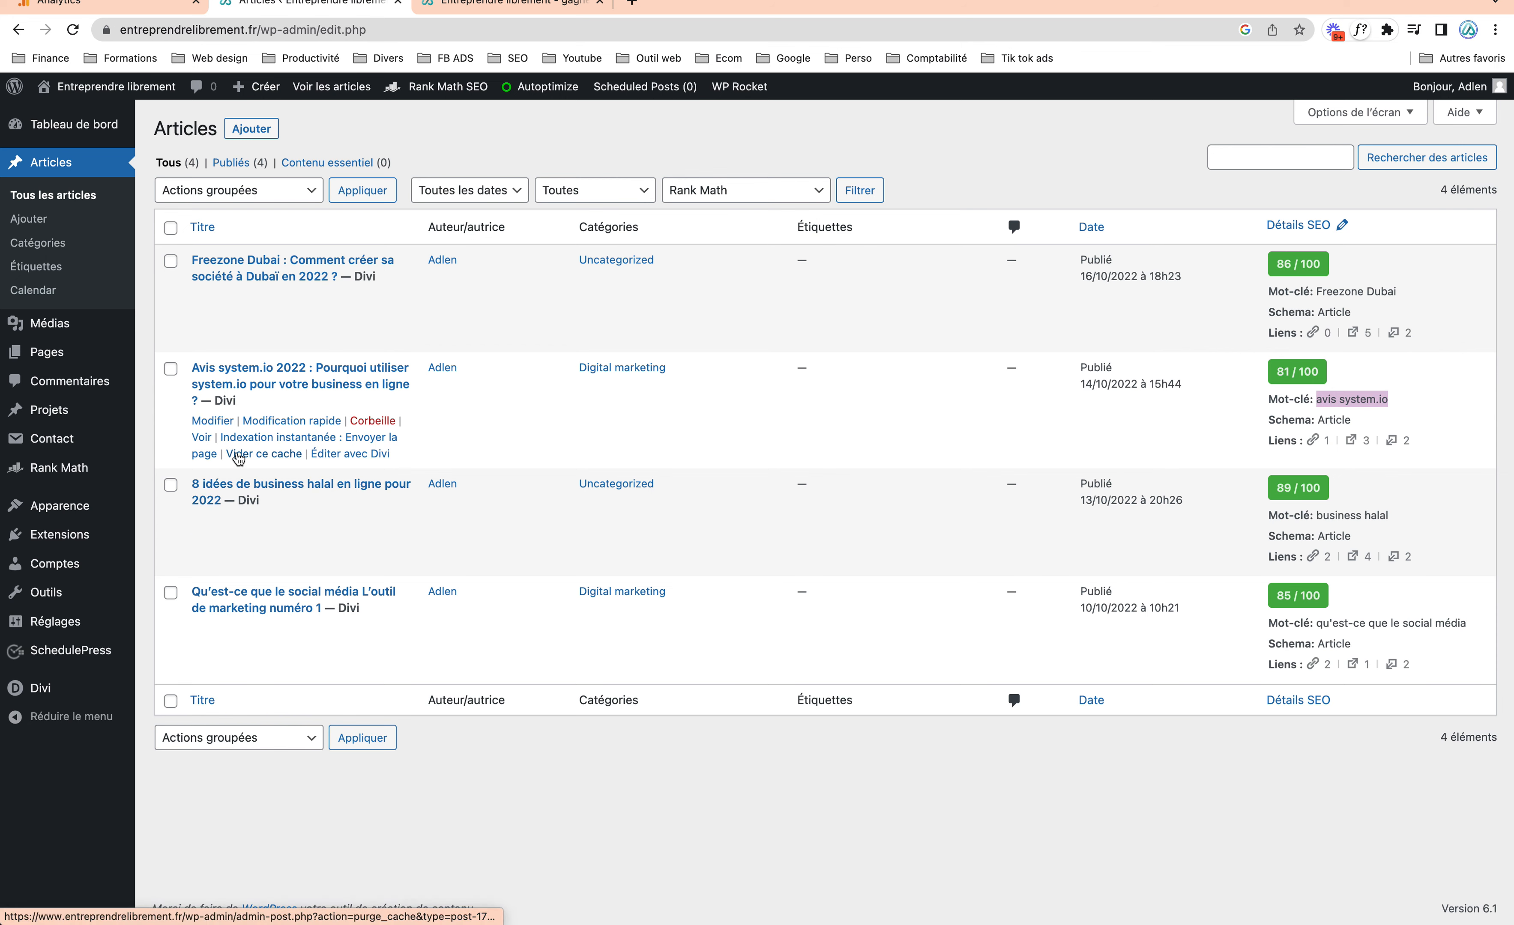
- View the published "Avis system.io 2022" article and look through its images, table of contents, headings and related articles
{"action": "left_click", "coordinate": [200, 438]}
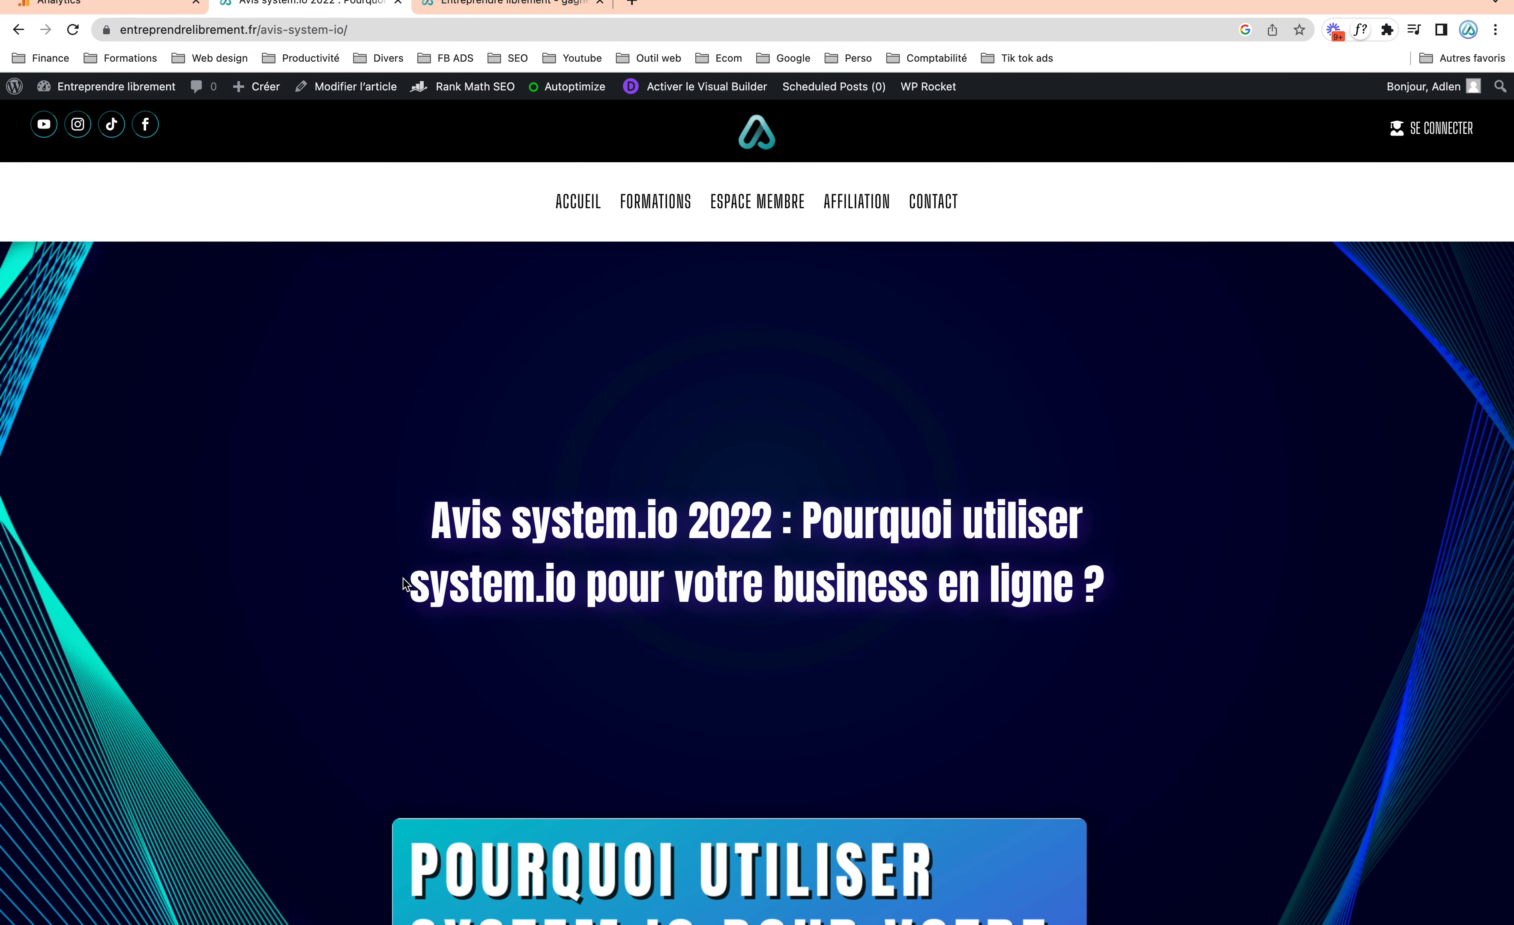
{"action": "scroll", "coordinate": [334, 621], "scroll_direction": "down", "scroll_amount": 3}
{"action": "scroll", "coordinate": [329, 628], "scroll_direction": "down", "scroll_amount": 15}
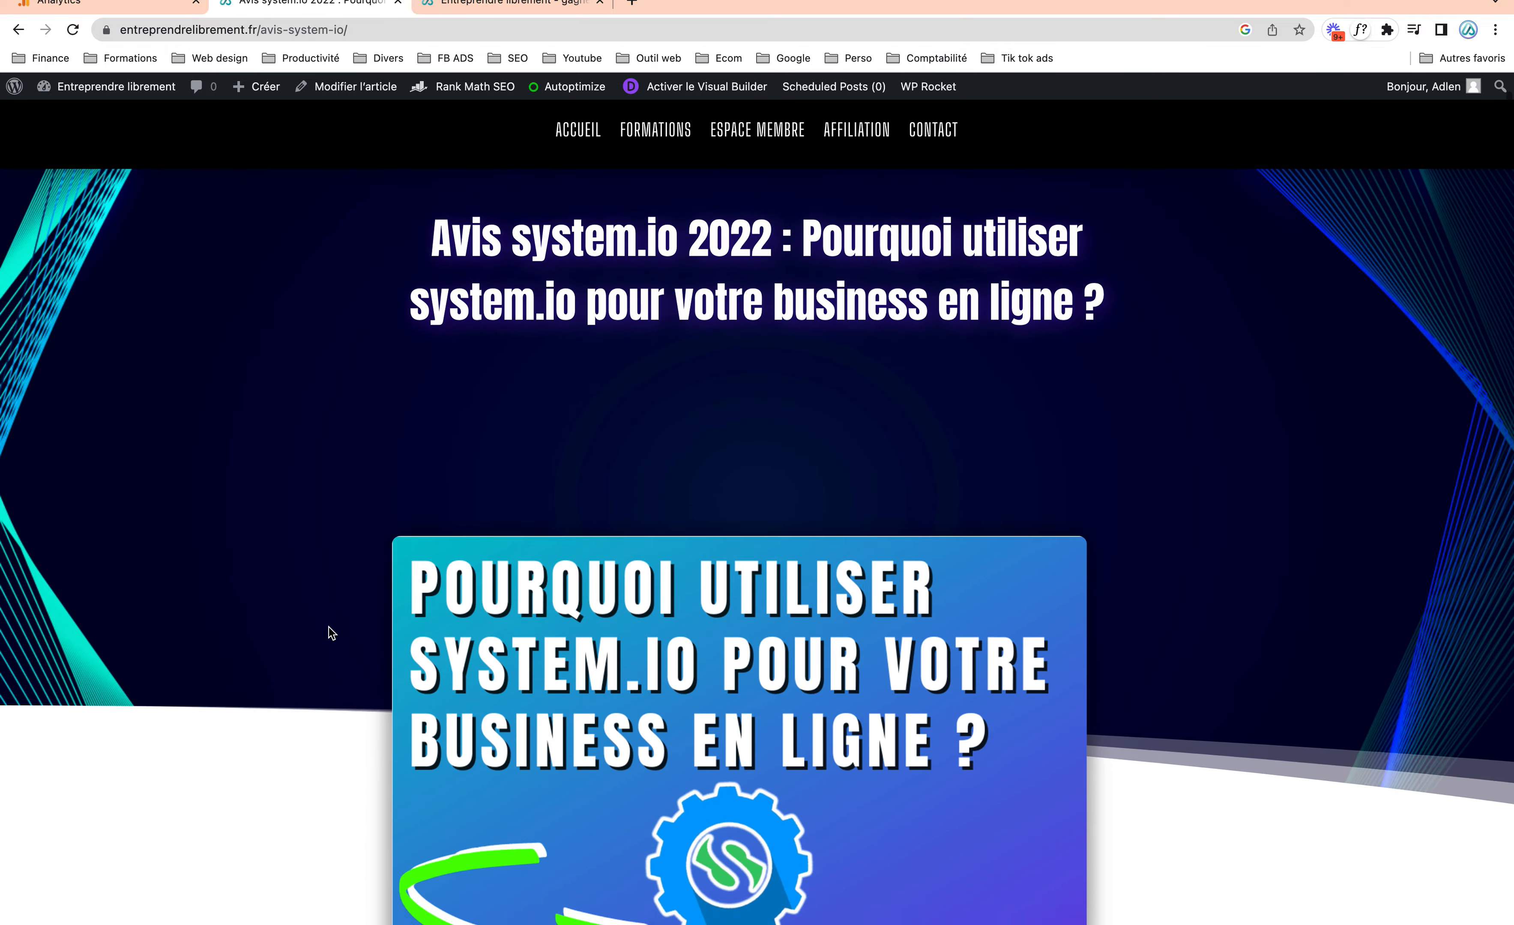
{"action": "scroll", "coordinate": [328, 627], "scroll_direction": "down", "scroll_amount": 10}
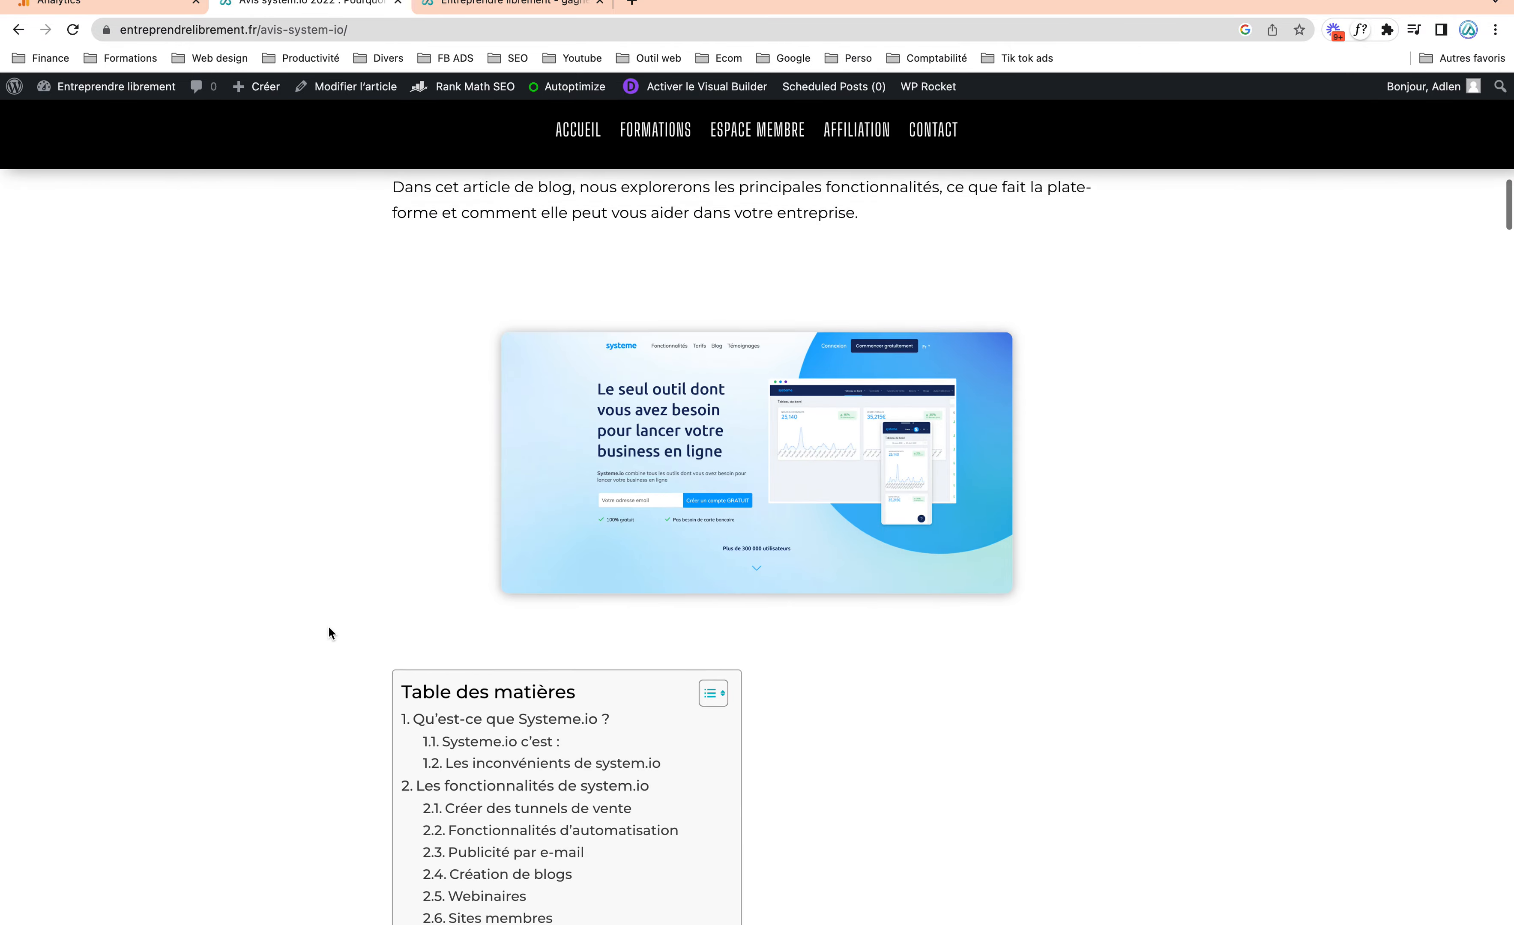
{"action": "scroll", "coordinate": [329, 627], "scroll_direction": "down", "scroll_amount": 20}
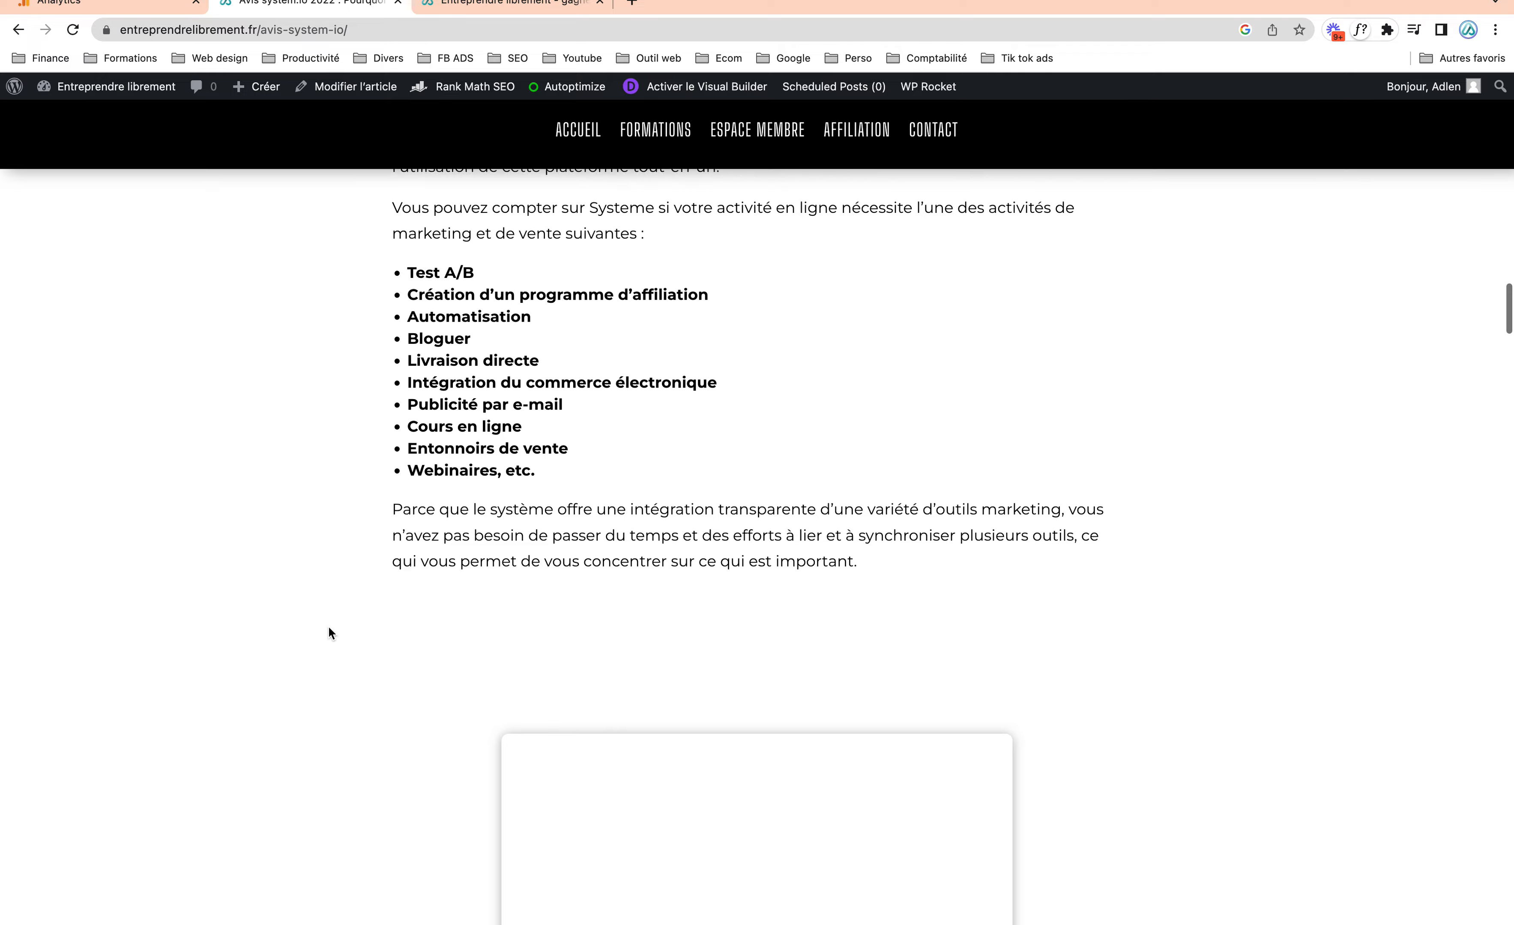
{"action": "scroll", "coordinate": [328, 627], "scroll_direction": "down", "scroll_amount": 20}
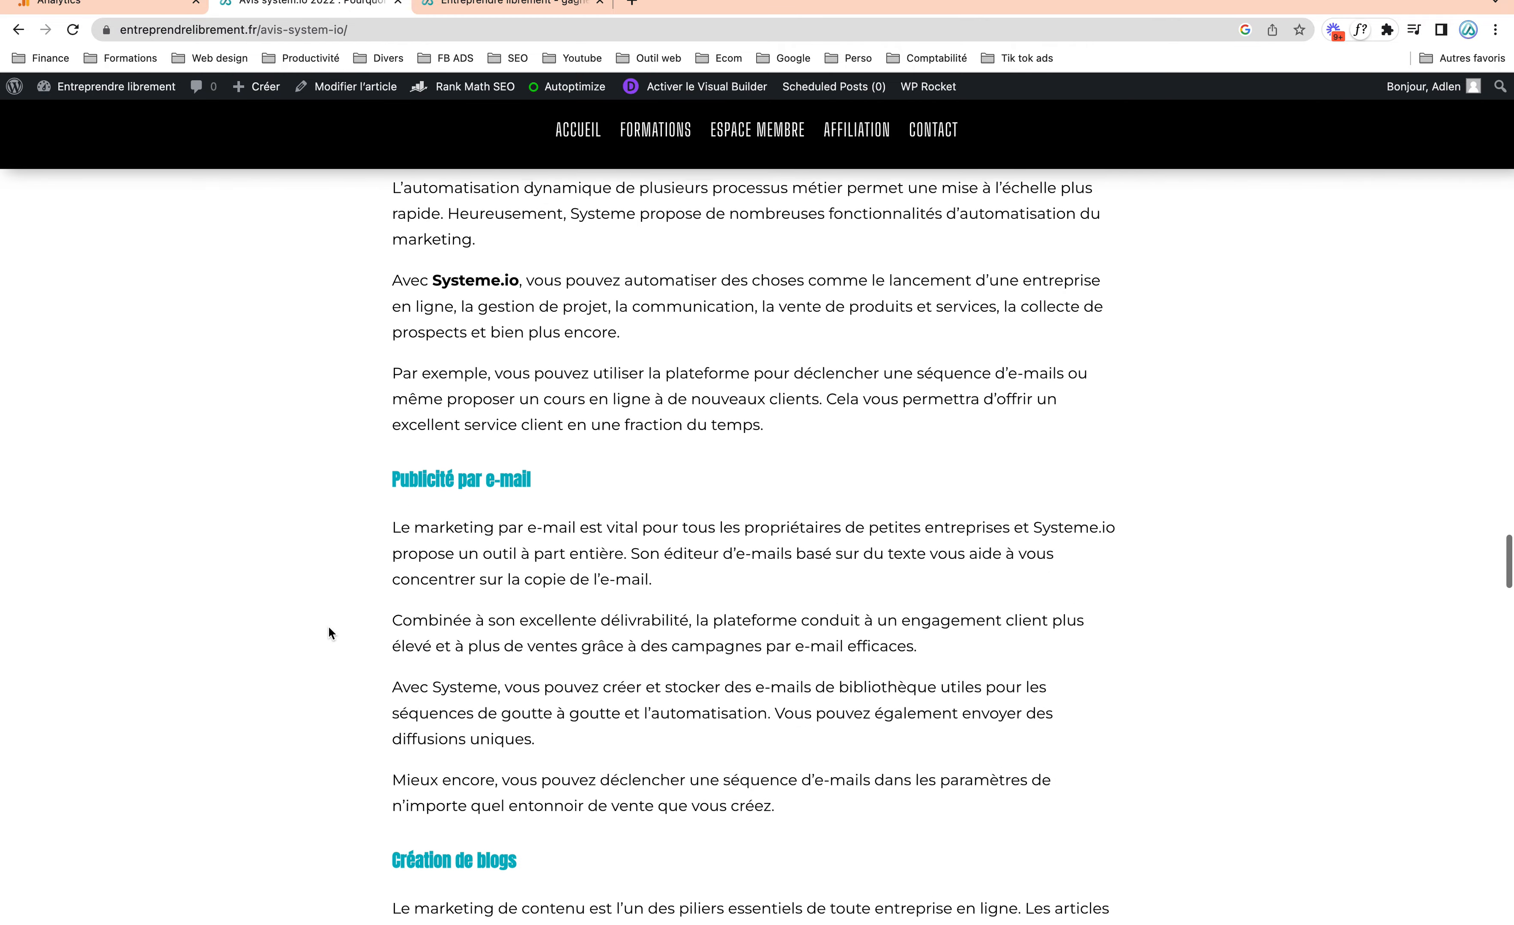
{"action": "scroll", "coordinate": [327, 627], "scroll_direction": "down", "scroll_amount": 20}
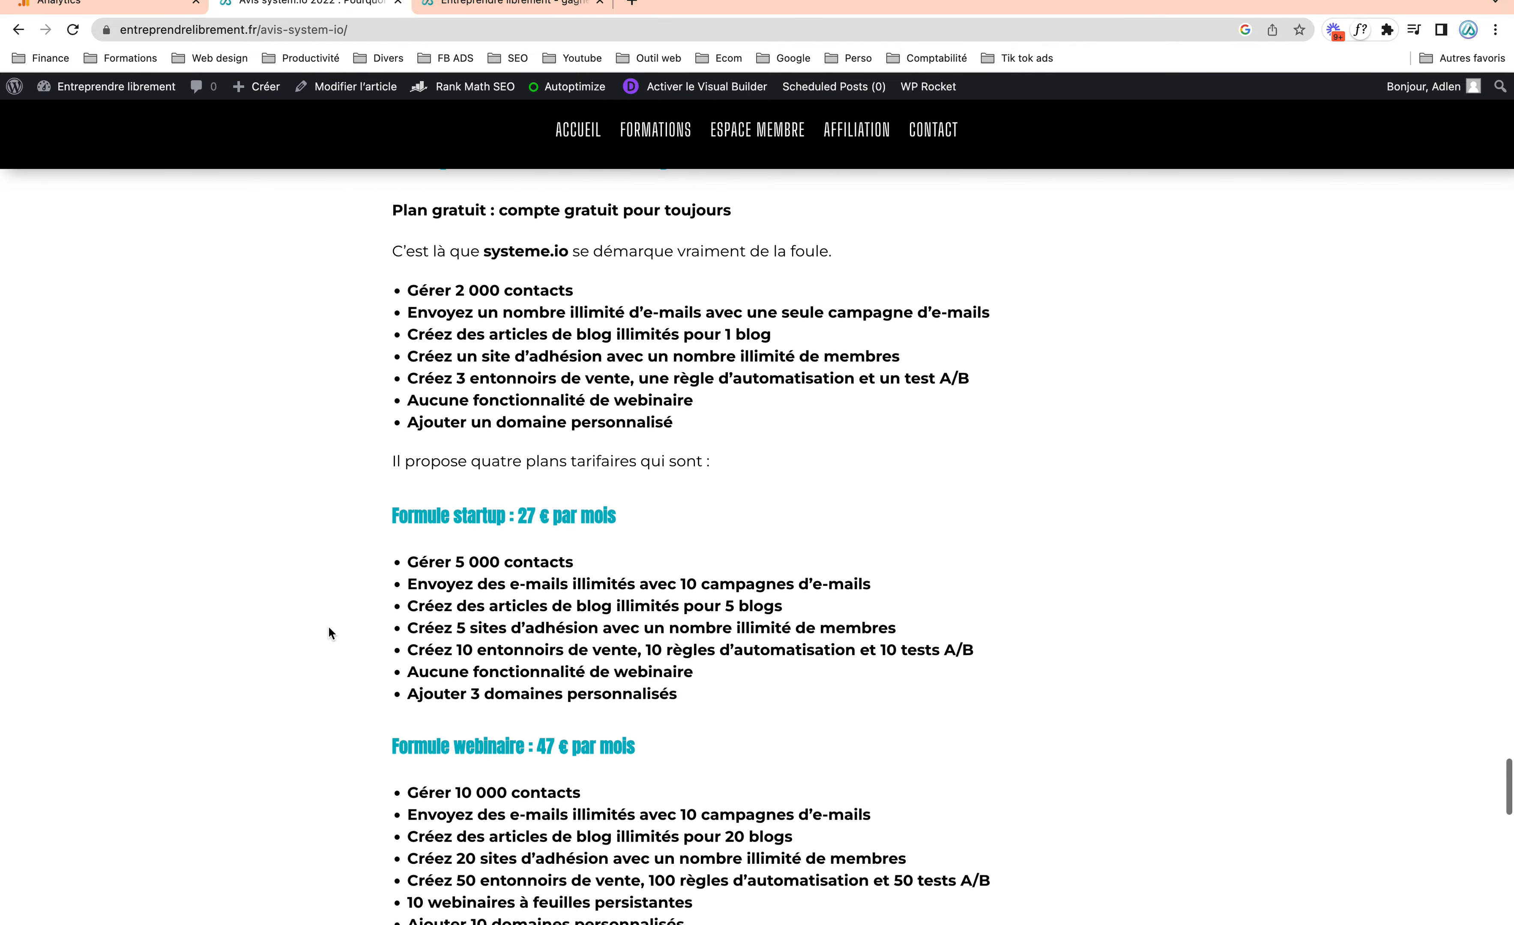
{"action": "scroll", "coordinate": [329, 627], "scroll_direction": "up", "scroll_amount": 20}
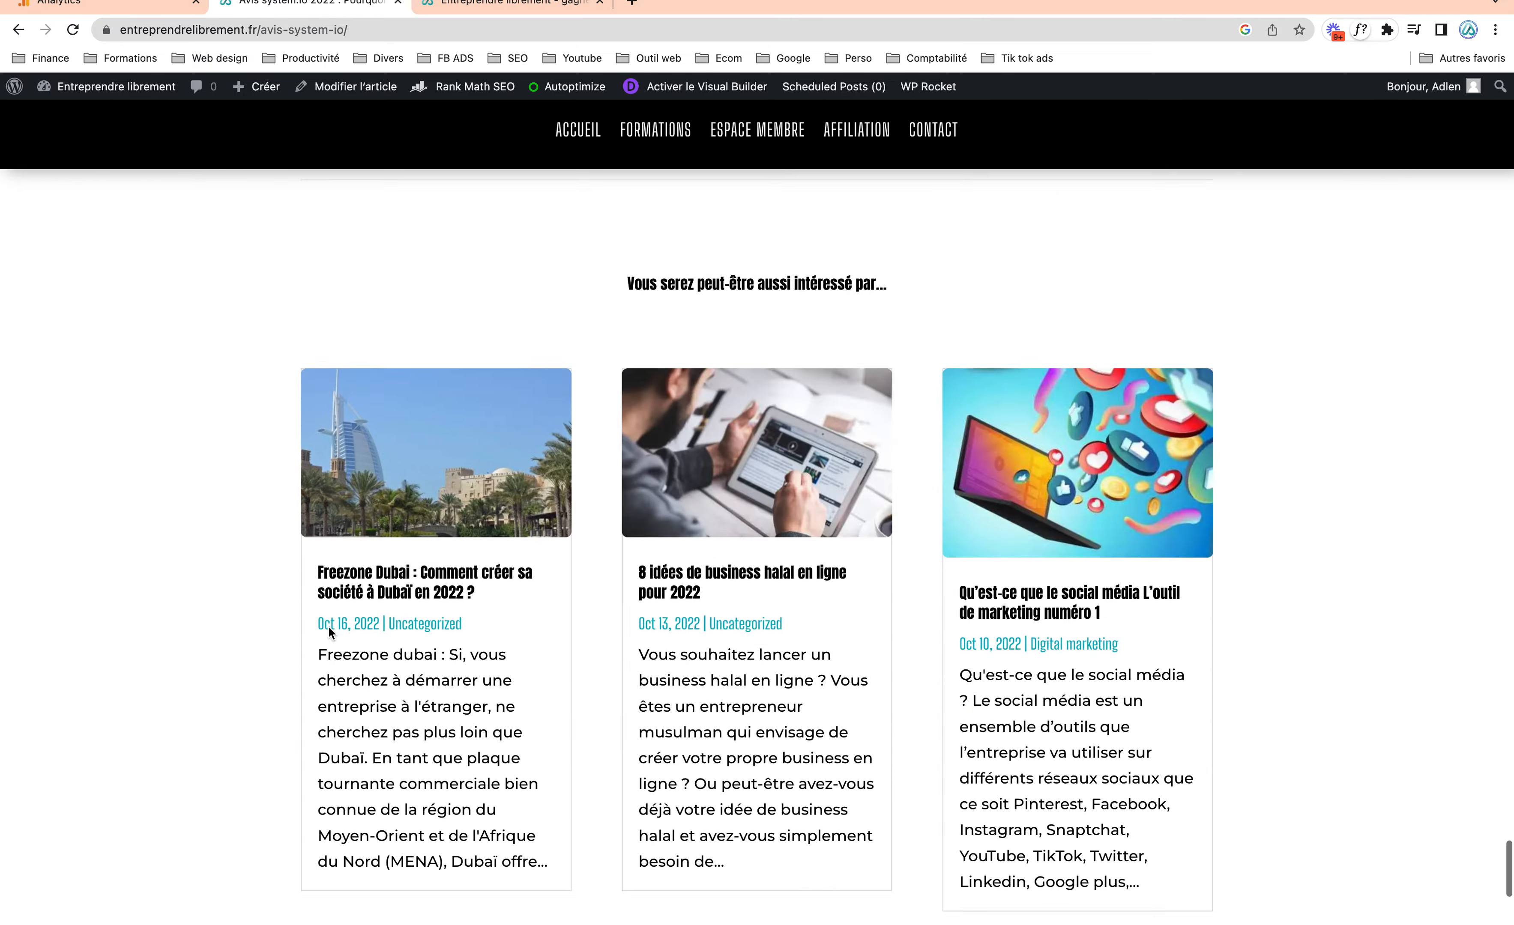
{"action": "scroll", "coordinate": [328, 627], "scroll_direction": "up", "scroll_amount": 10}
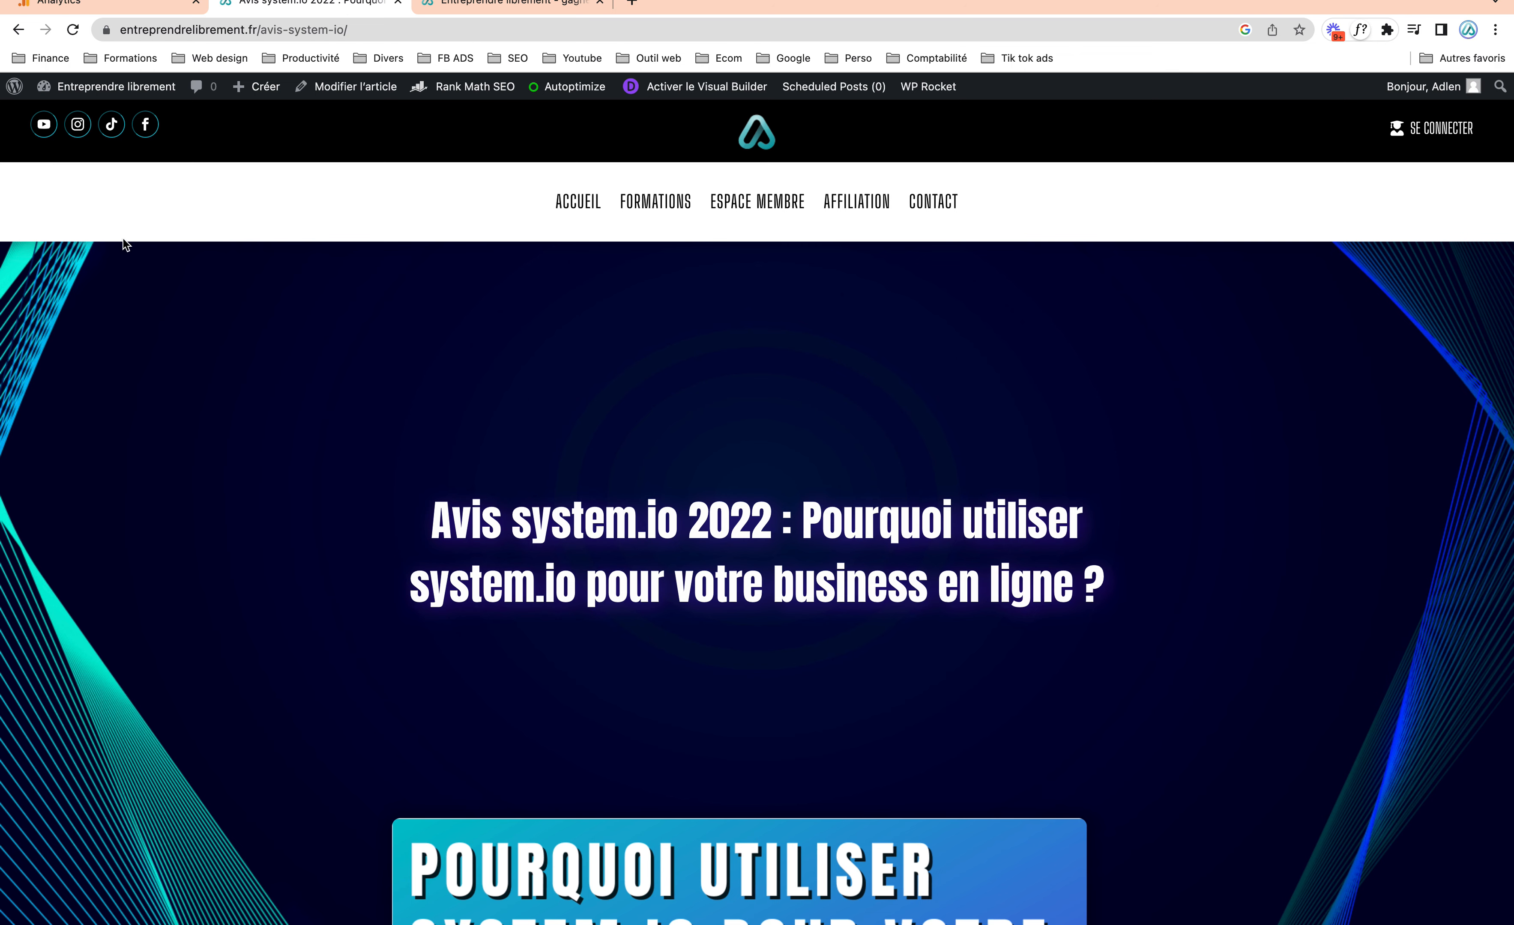
- Return to the article list, open the "Avis system.io 2022" article for editing and collapse its Table of Contents settings
{"action": "left_click", "coordinate": [17, 30]}
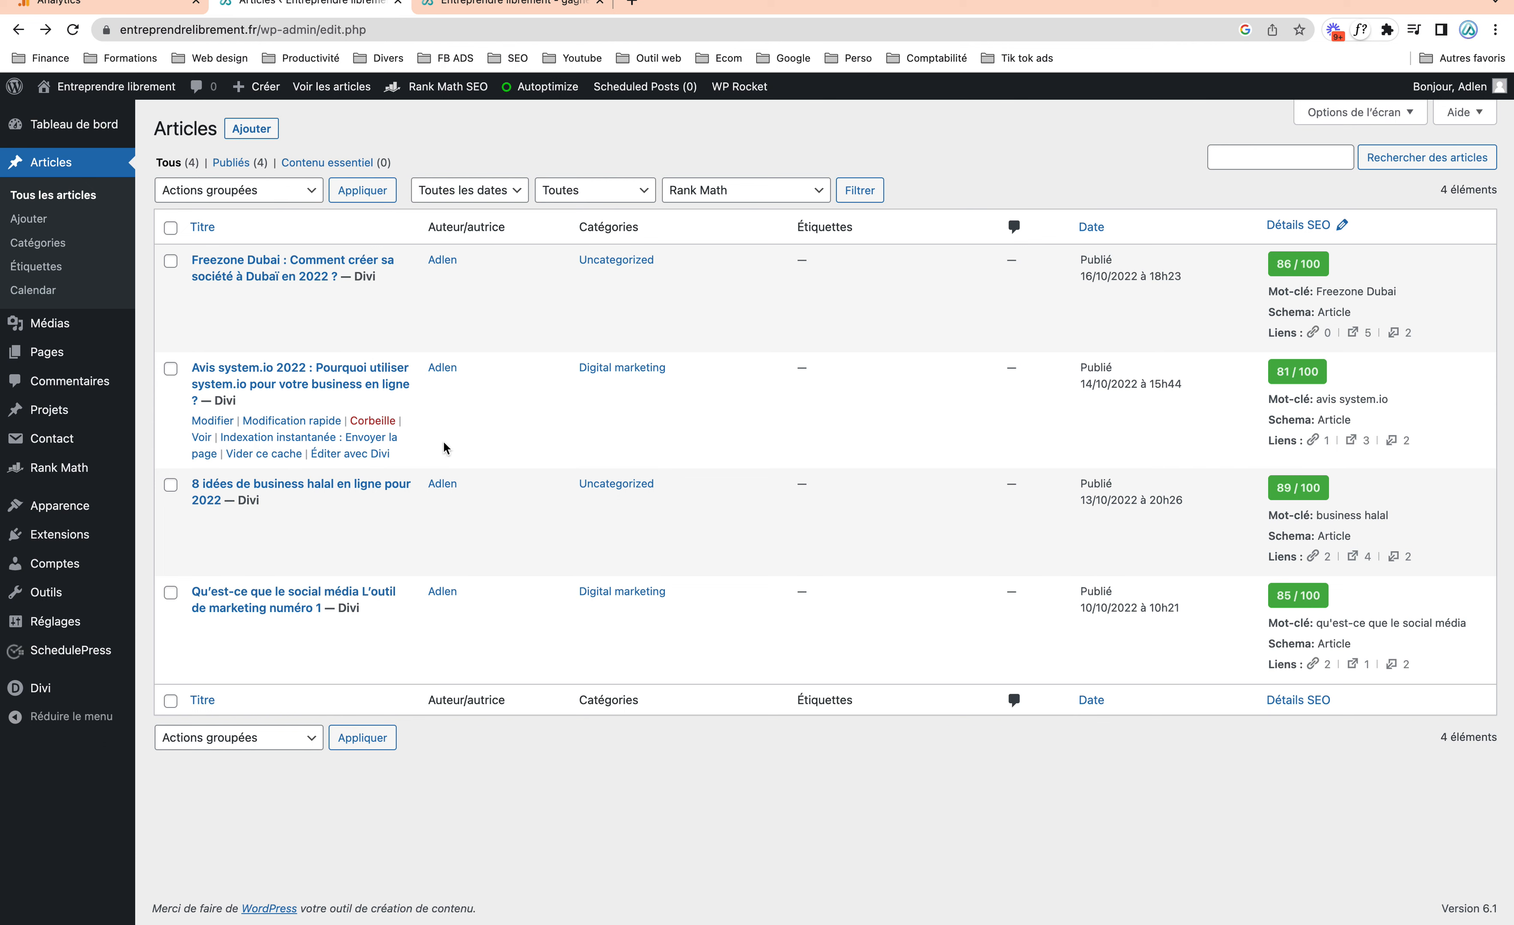
{"action": "left_click", "coordinate": [214, 423]}
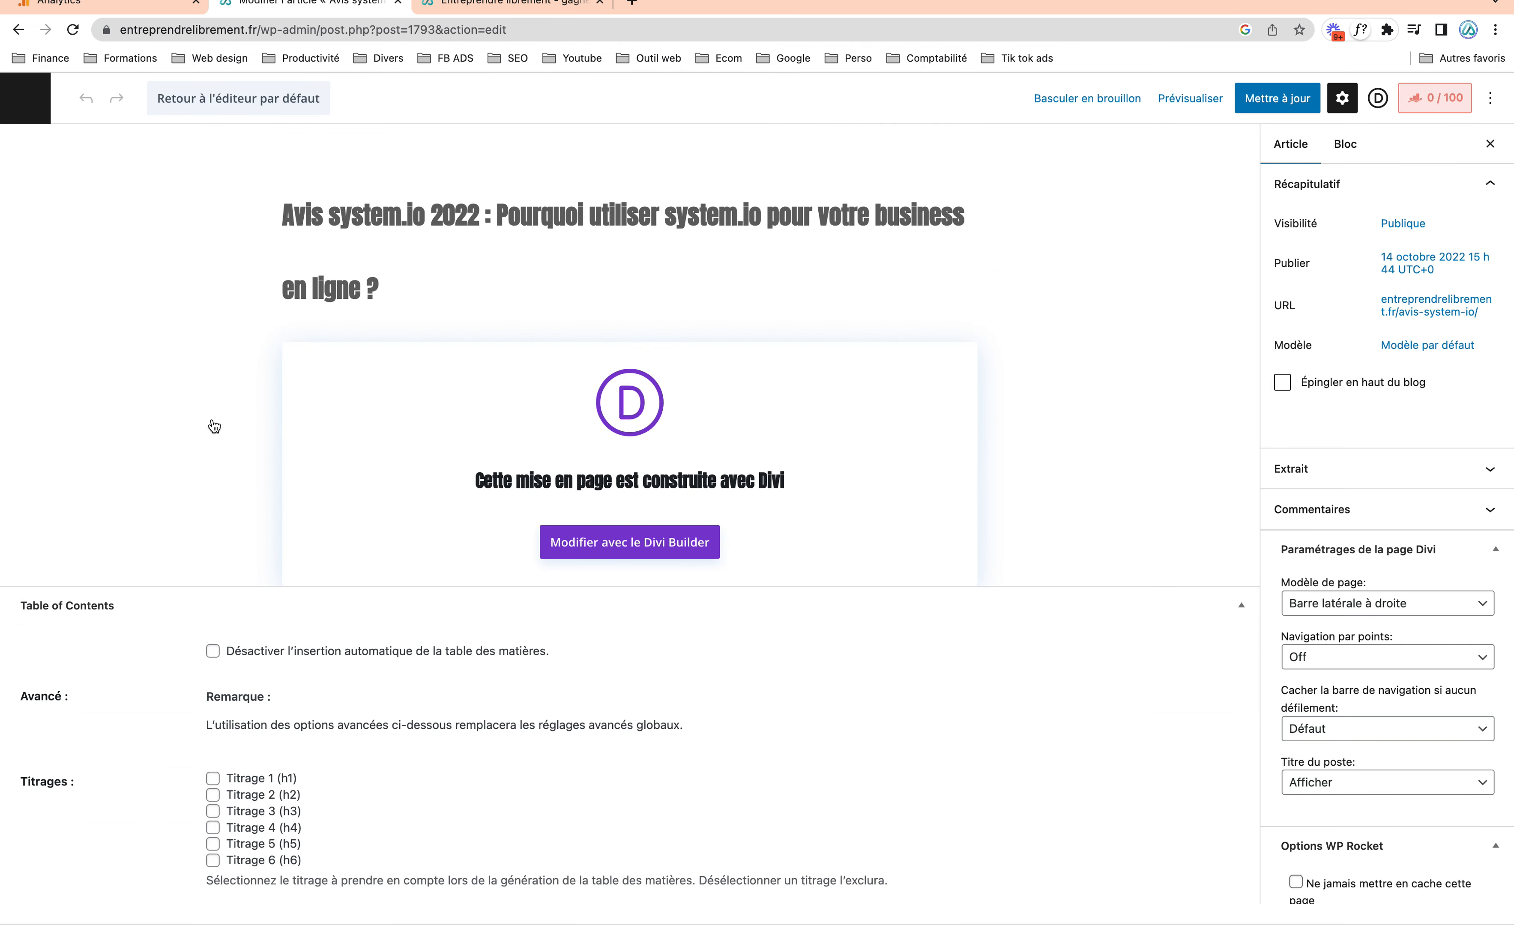
{"action": "left_click", "coordinate": [1243, 609]}
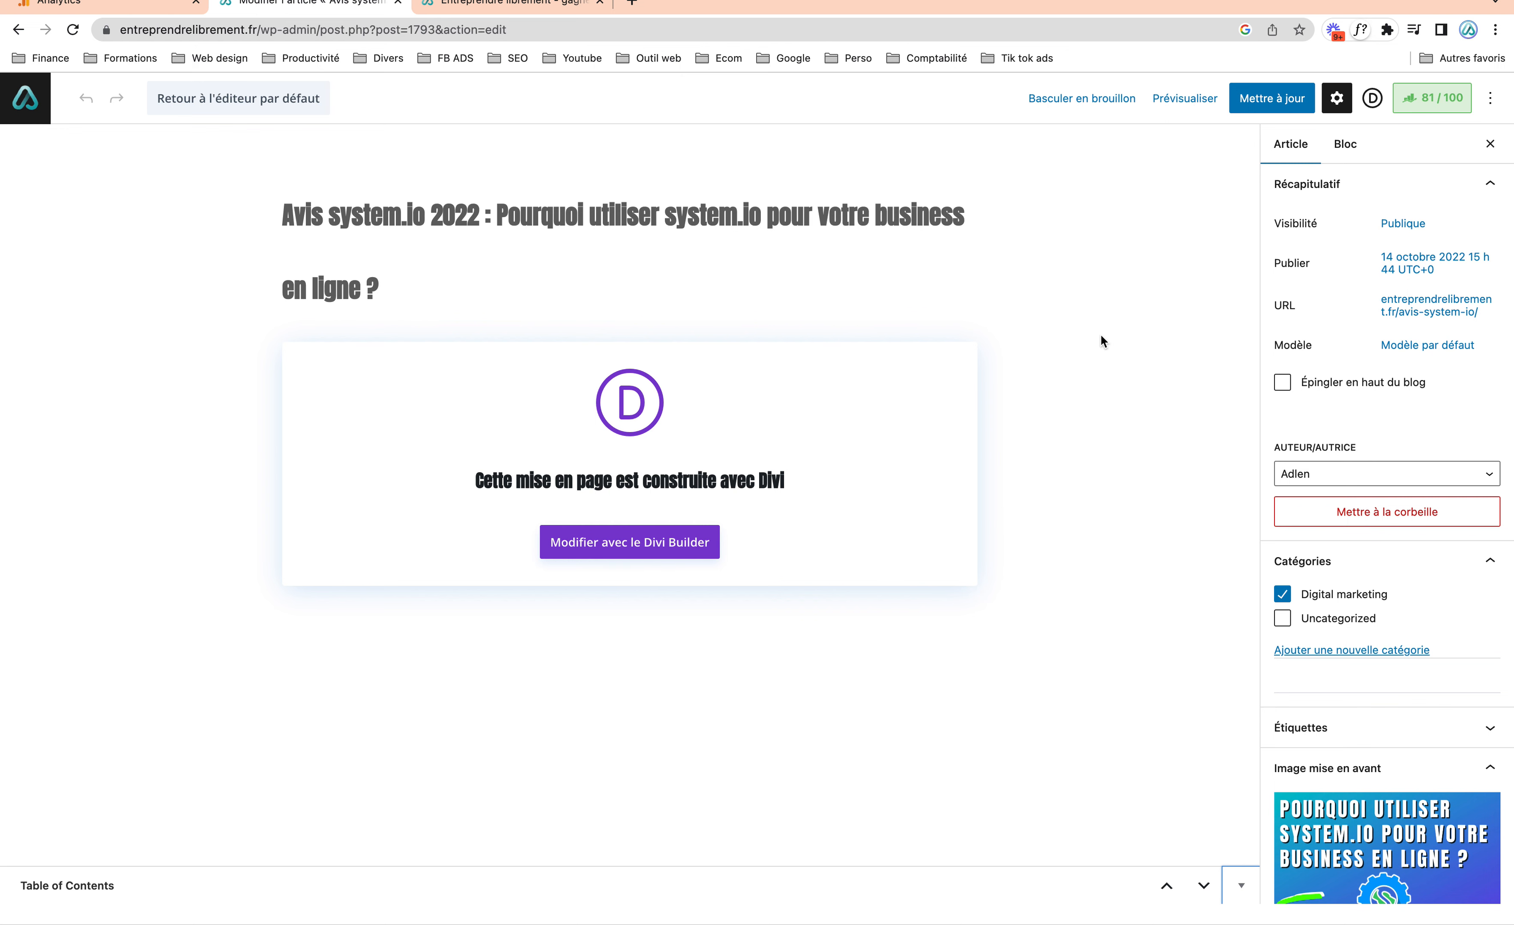
- Show the article's Rank Math analysis and examine its basic SEO checks and expanded additional checks
{"action": "left_click", "coordinate": [1434, 105]}
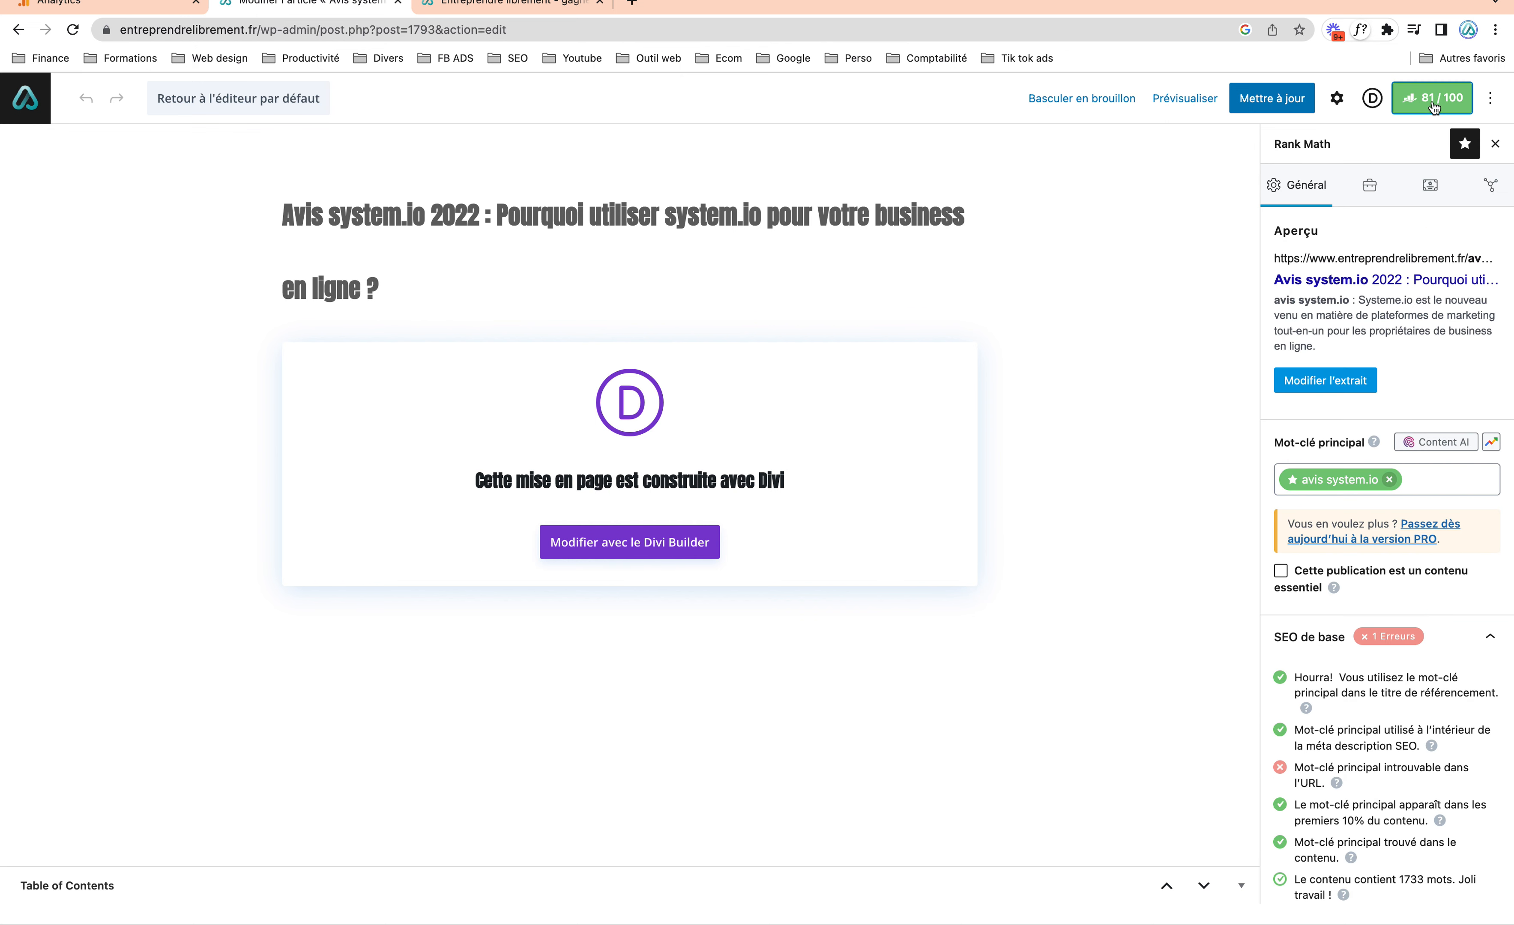
{"action": "scroll", "coordinate": [1333, 531], "scroll_direction": "down", "scroll_amount": 3}
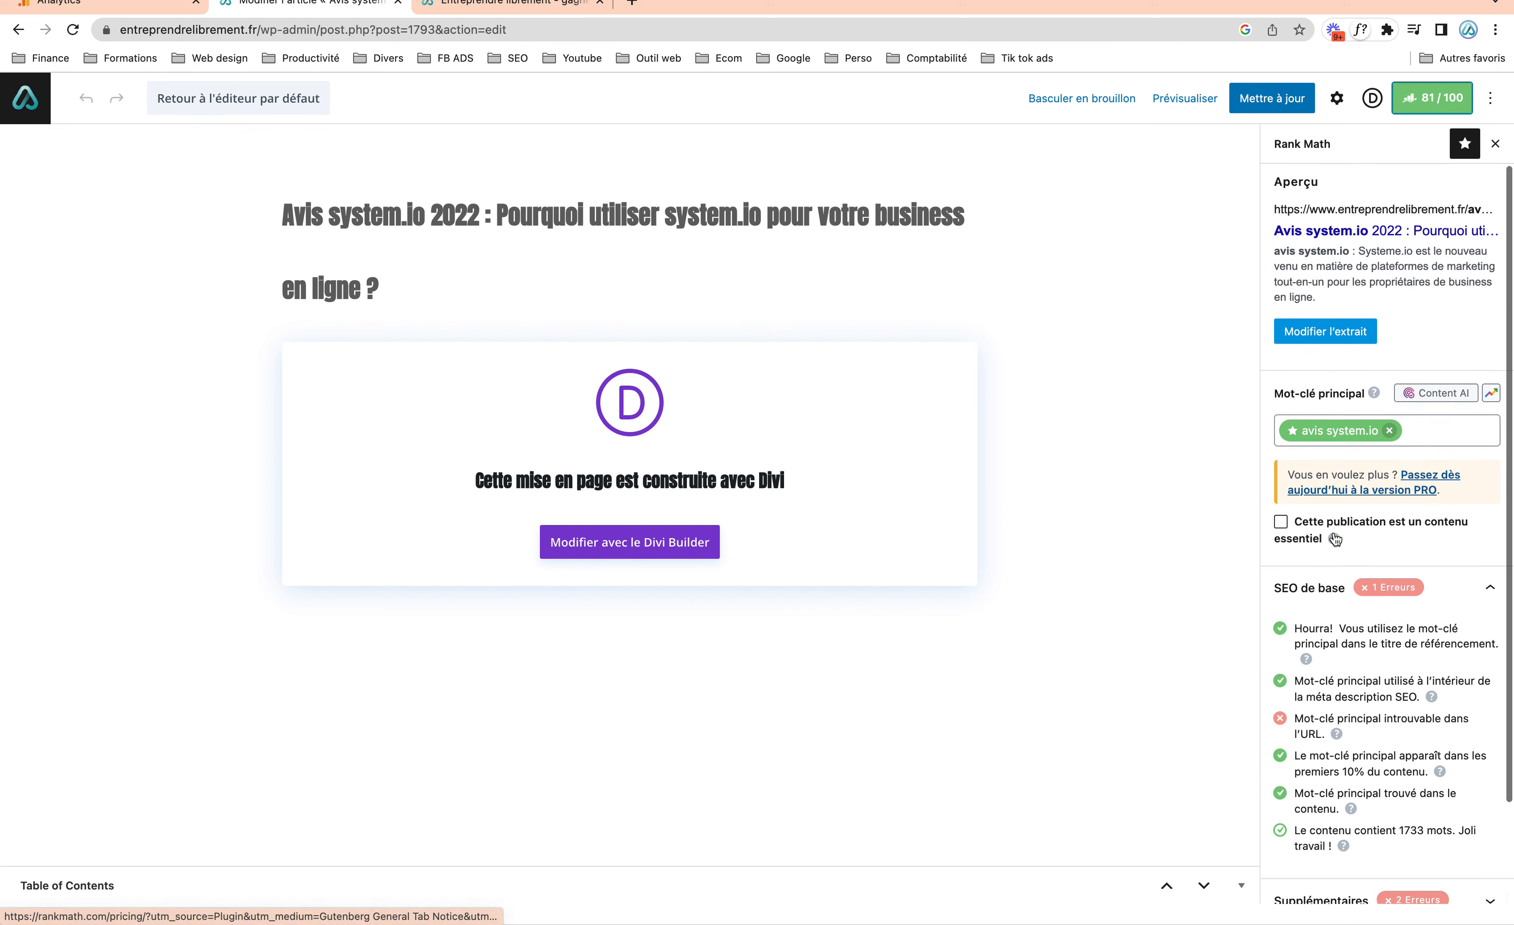
{"action": "scroll", "coordinate": [1365, 460], "scroll_direction": "up", "scroll_amount": 3}
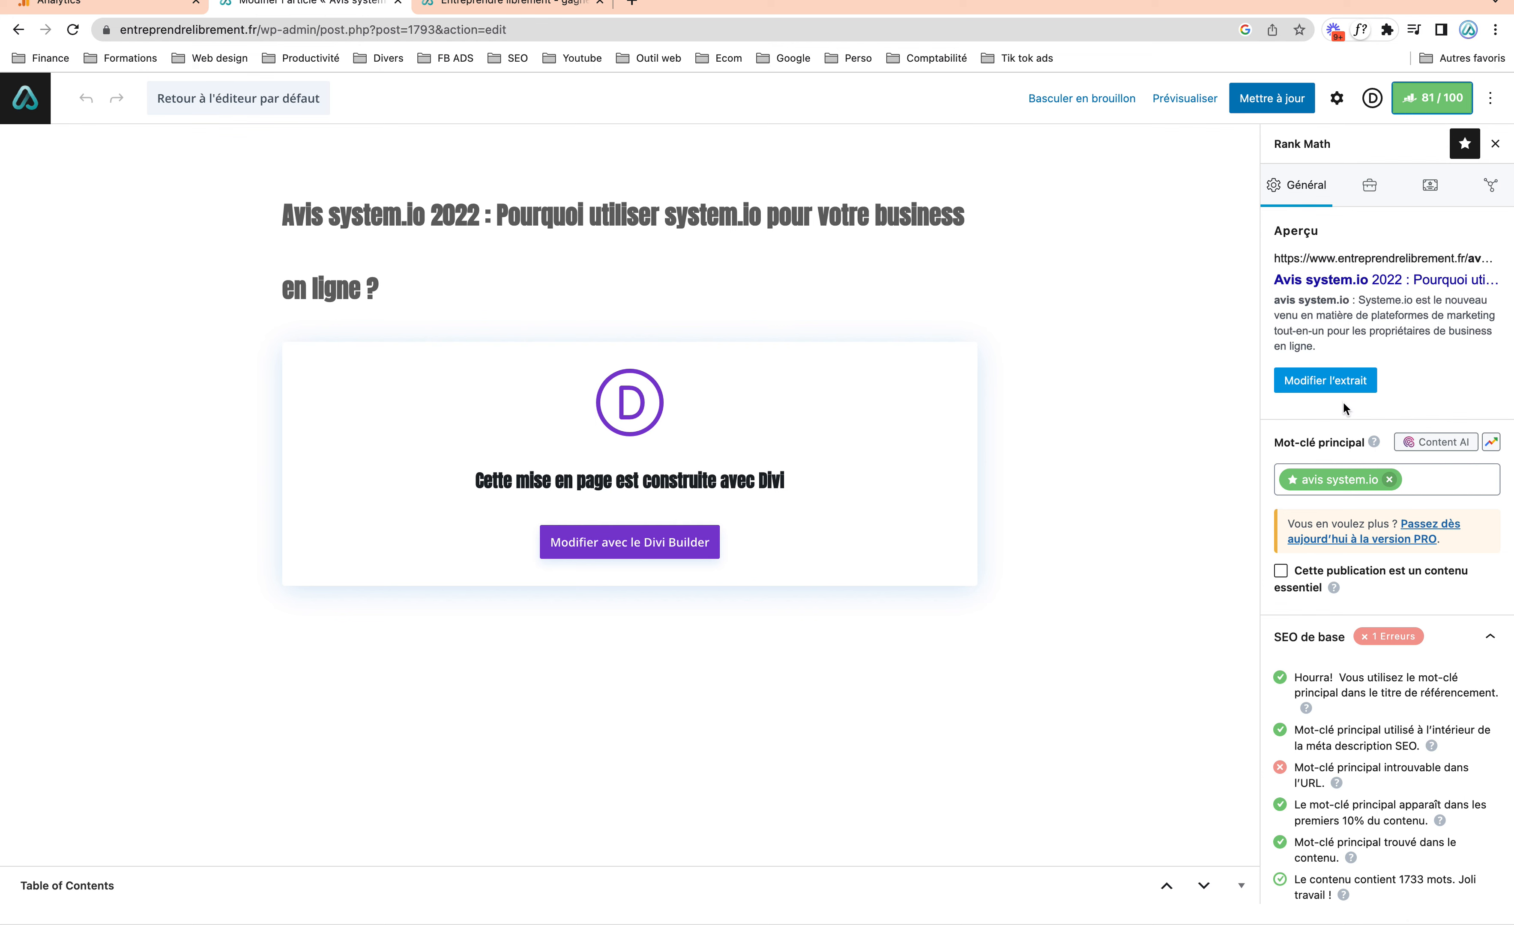
{"action": "scroll", "coordinate": [1342, 427], "scroll_direction": "down", "scroll_amount": 3}
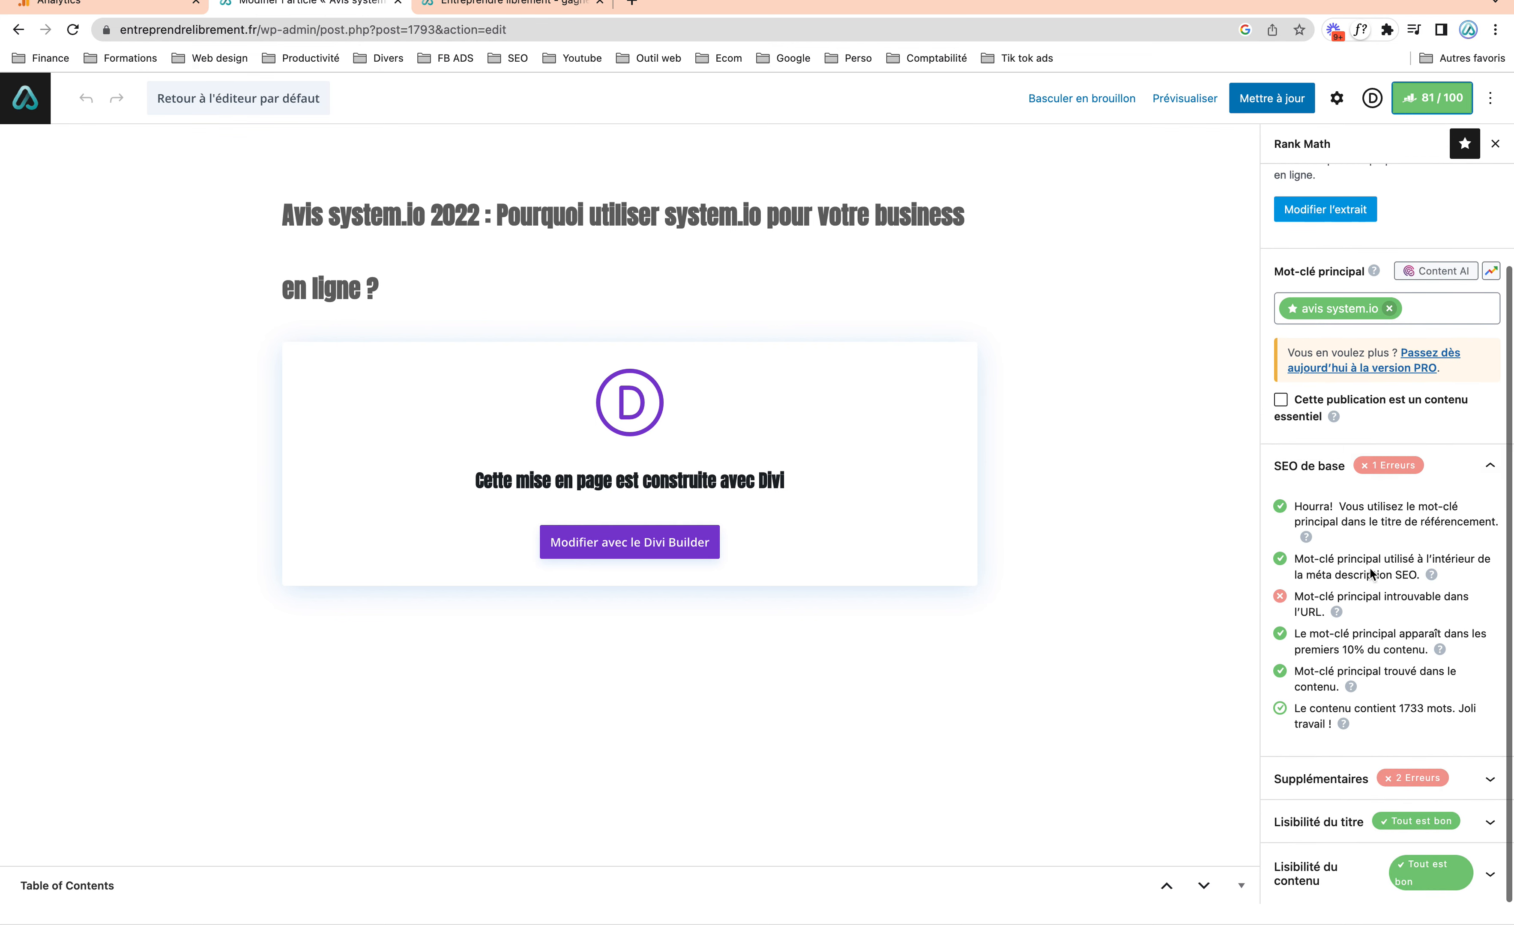
{"action": "left_click", "coordinate": [1492, 778]}
{"action": "scroll", "coordinate": [1486, 684], "scroll_direction": "down", "scroll_amount": 3}
{"action": "scroll", "coordinate": [1429, 497], "scroll_direction": "up", "scroll_amount": 10}
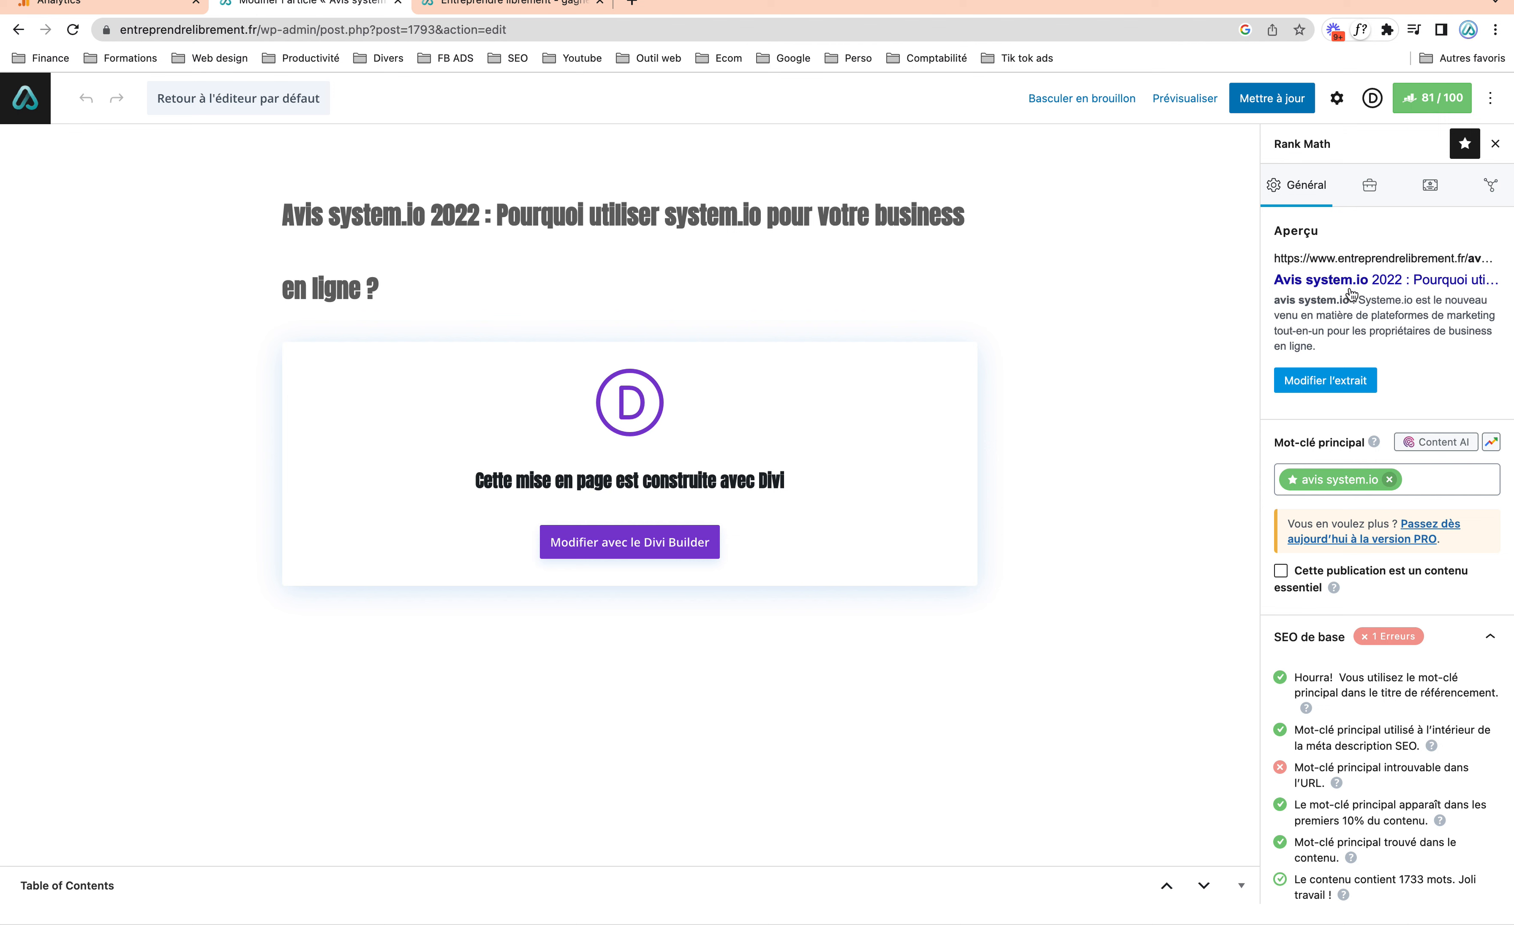
- Open the snippet editor, remove "Avis system.io" from the start of the SEO title and enter it again
{"action": "left_click", "coordinate": [1325, 386]}
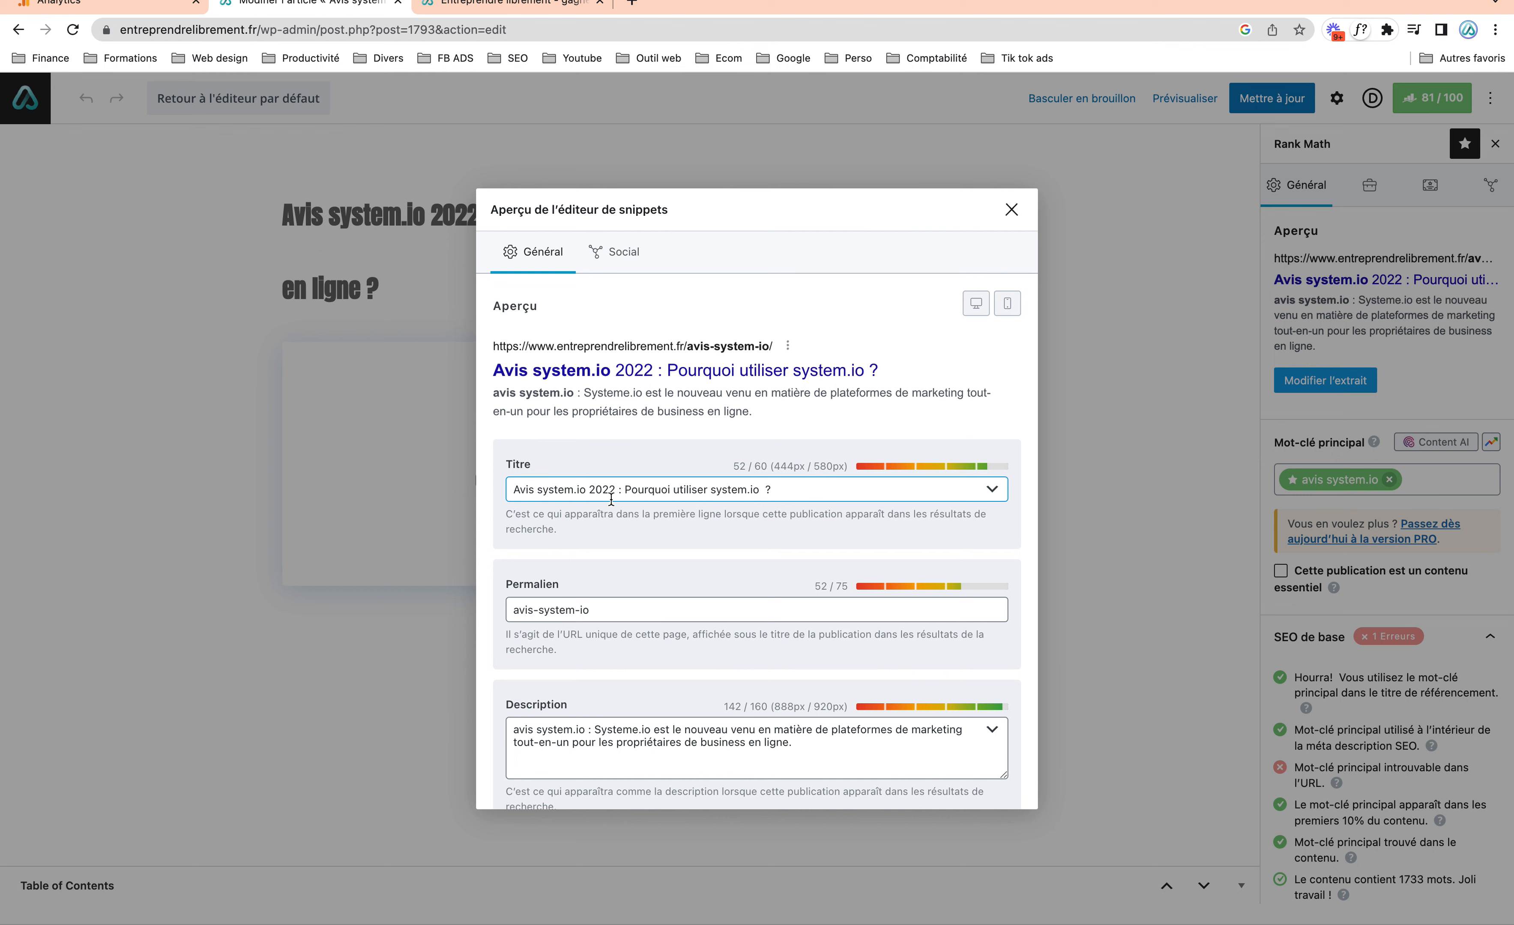
{"action": "left_click_drag", "start_coordinate": [585, 491], "coordinate": [485, 491]}
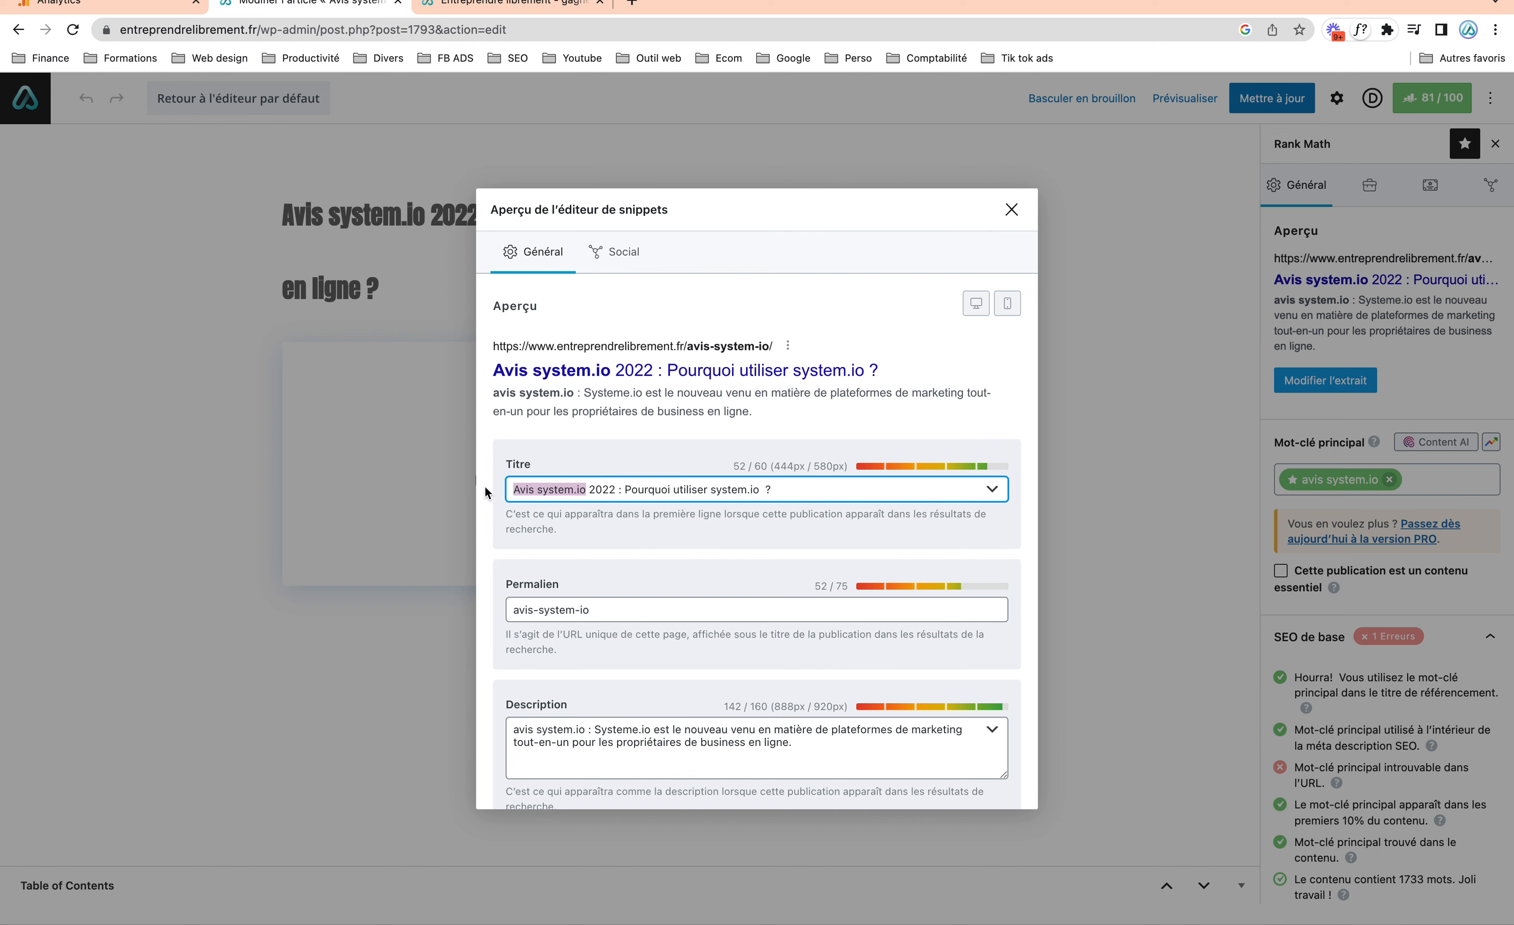
{"action": "key", "text": "BackSpace"}
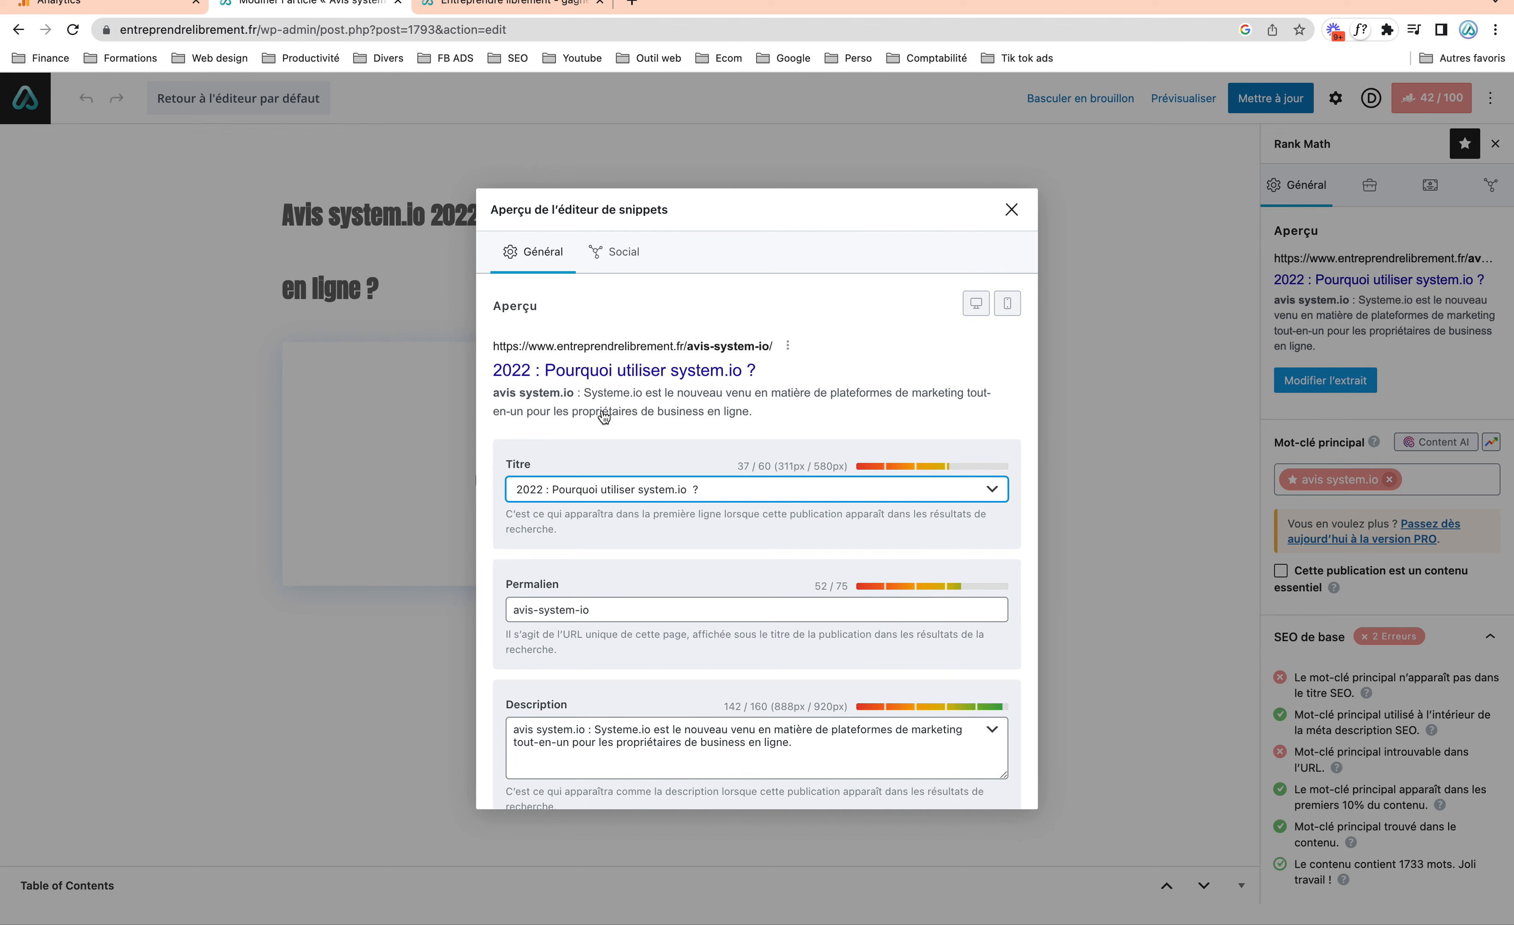
{"action": "type", "text": "Avis "}
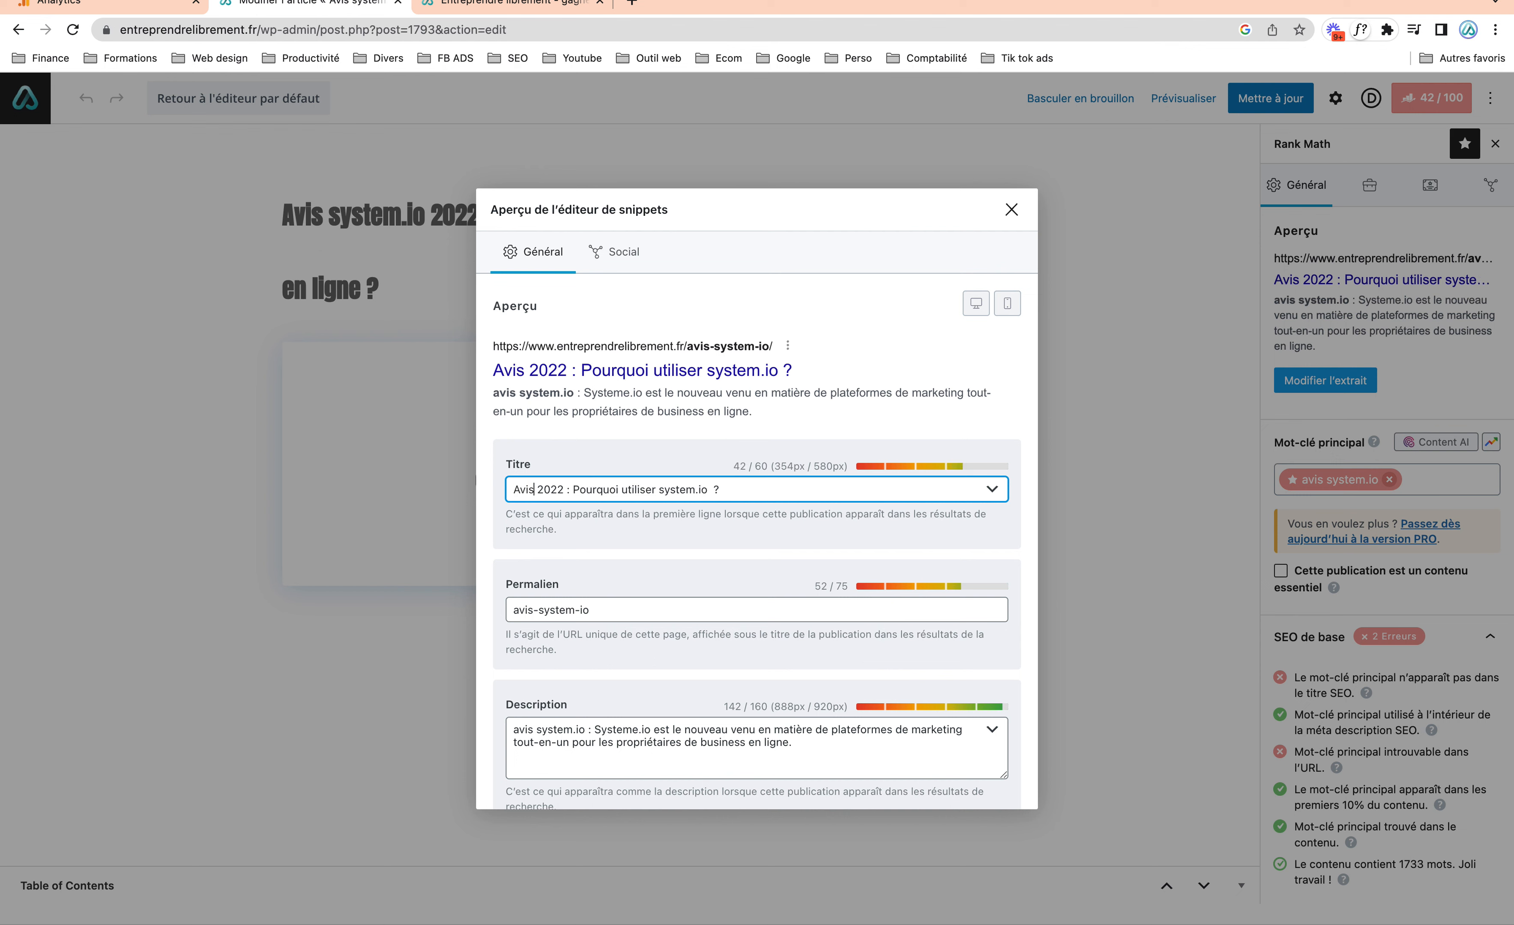
{"action": "type", "text": "system.i"}
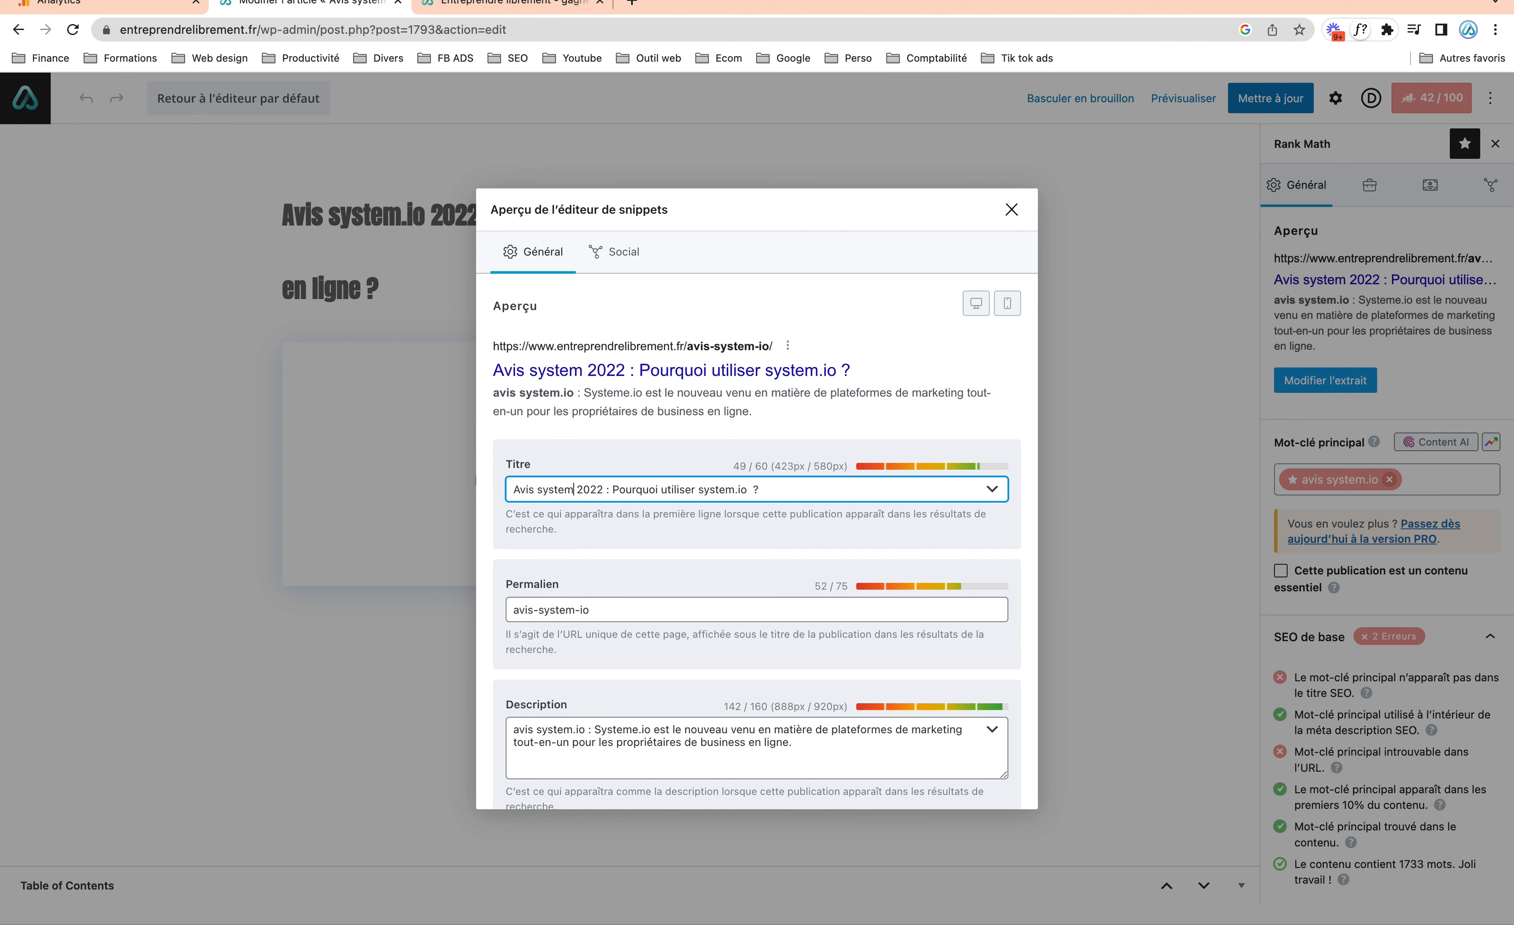
{"action": "type", "text": "o"}
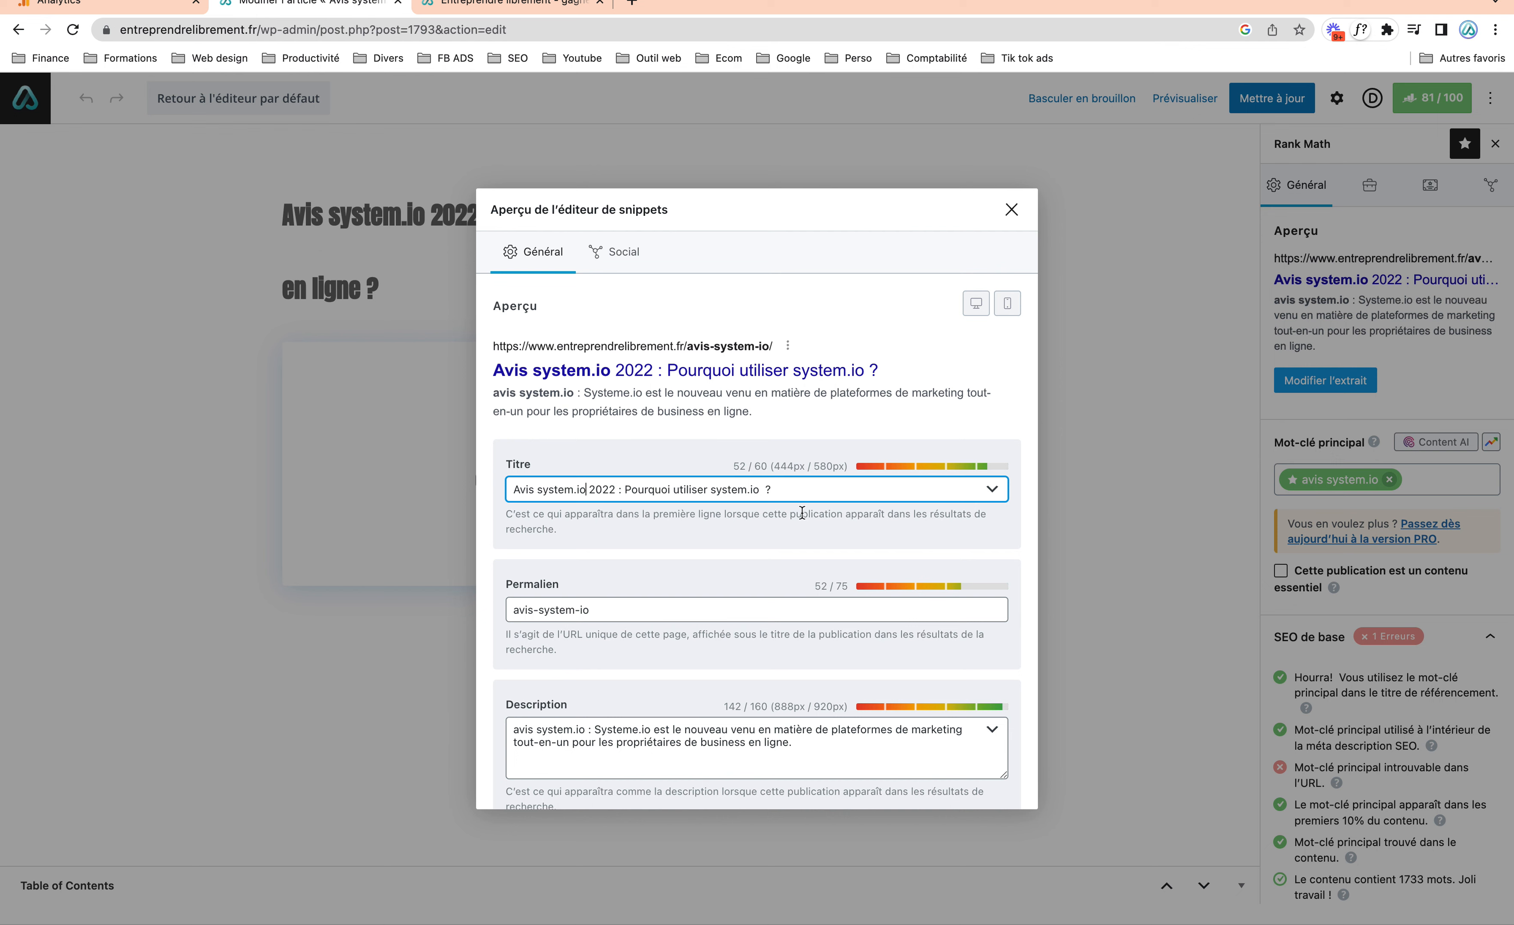
- Examine the snippet's preview URL, permalink and meta description, and close the snippet editor
{"action": "left_click_drag", "start_coordinate": [492, 347], "coordinate": [794, 350]}
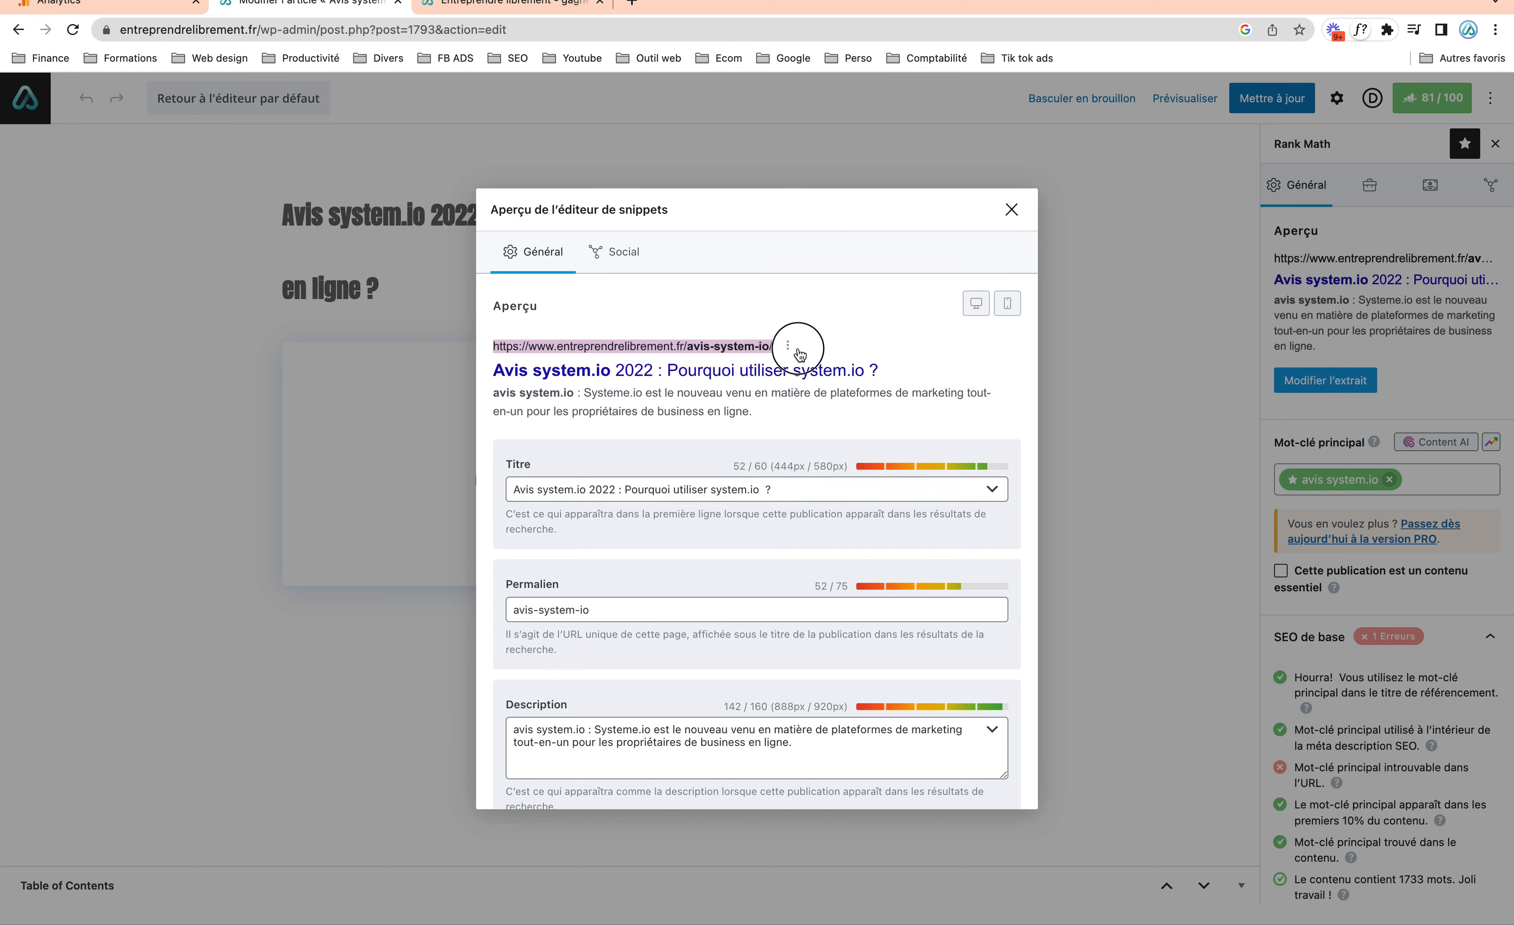
{"action": "left_click", "coordinate": [573, 616]}
{"action": "scroll", "coordinate": [711, 511], "scroll_direction": "down", "scroll_amount": 1}
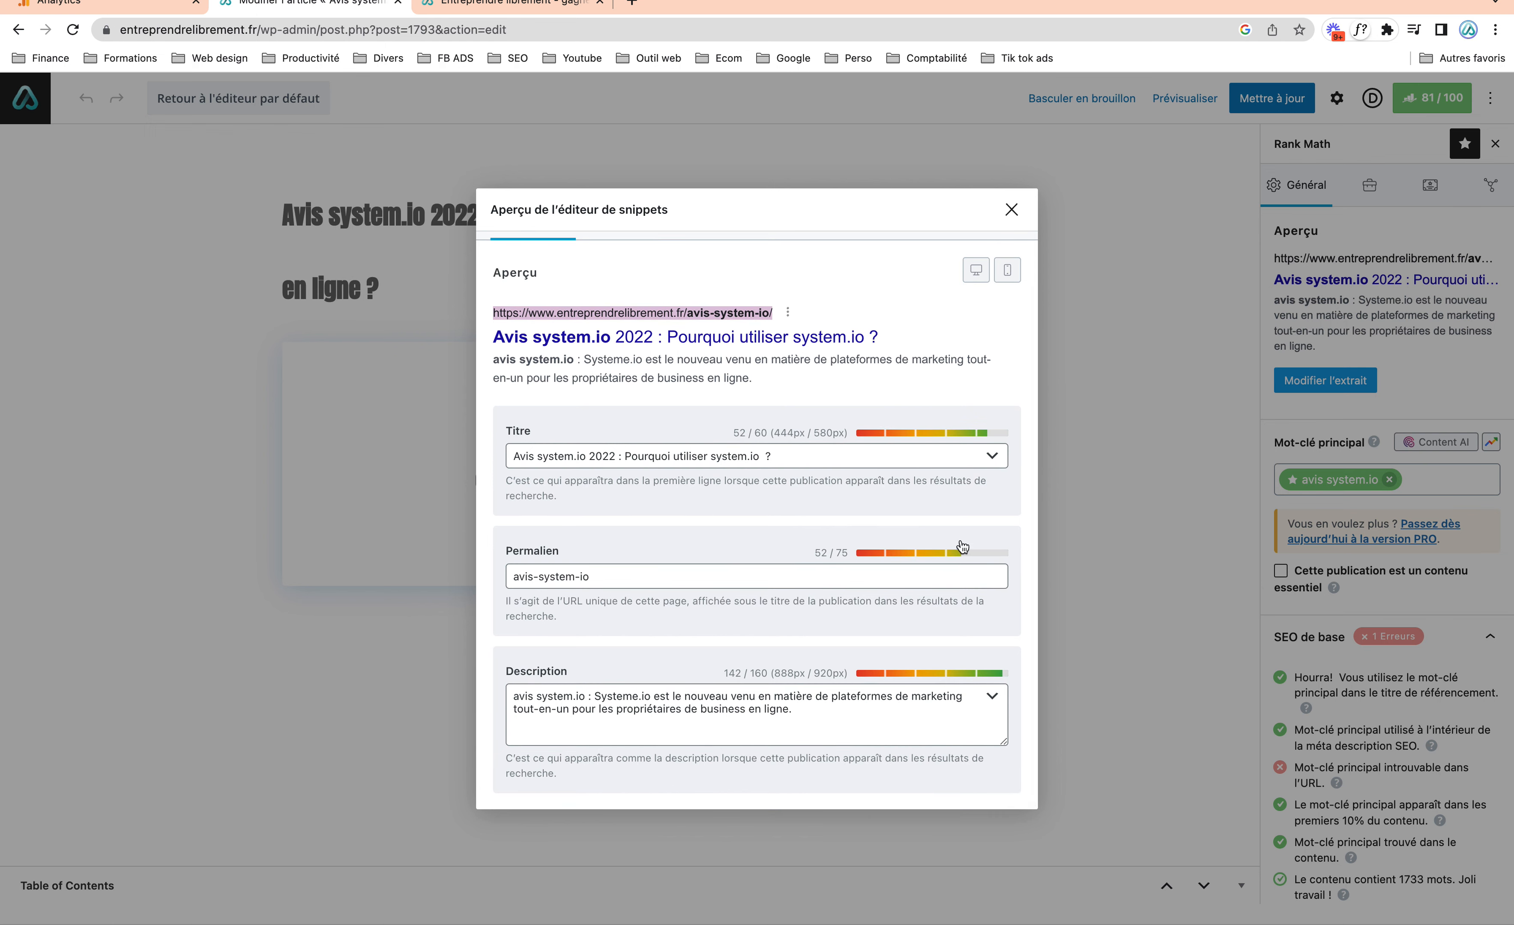
{"action": "left_click_drag", "start_coordinate": [771, 379], "coordinate": [524, 379]}
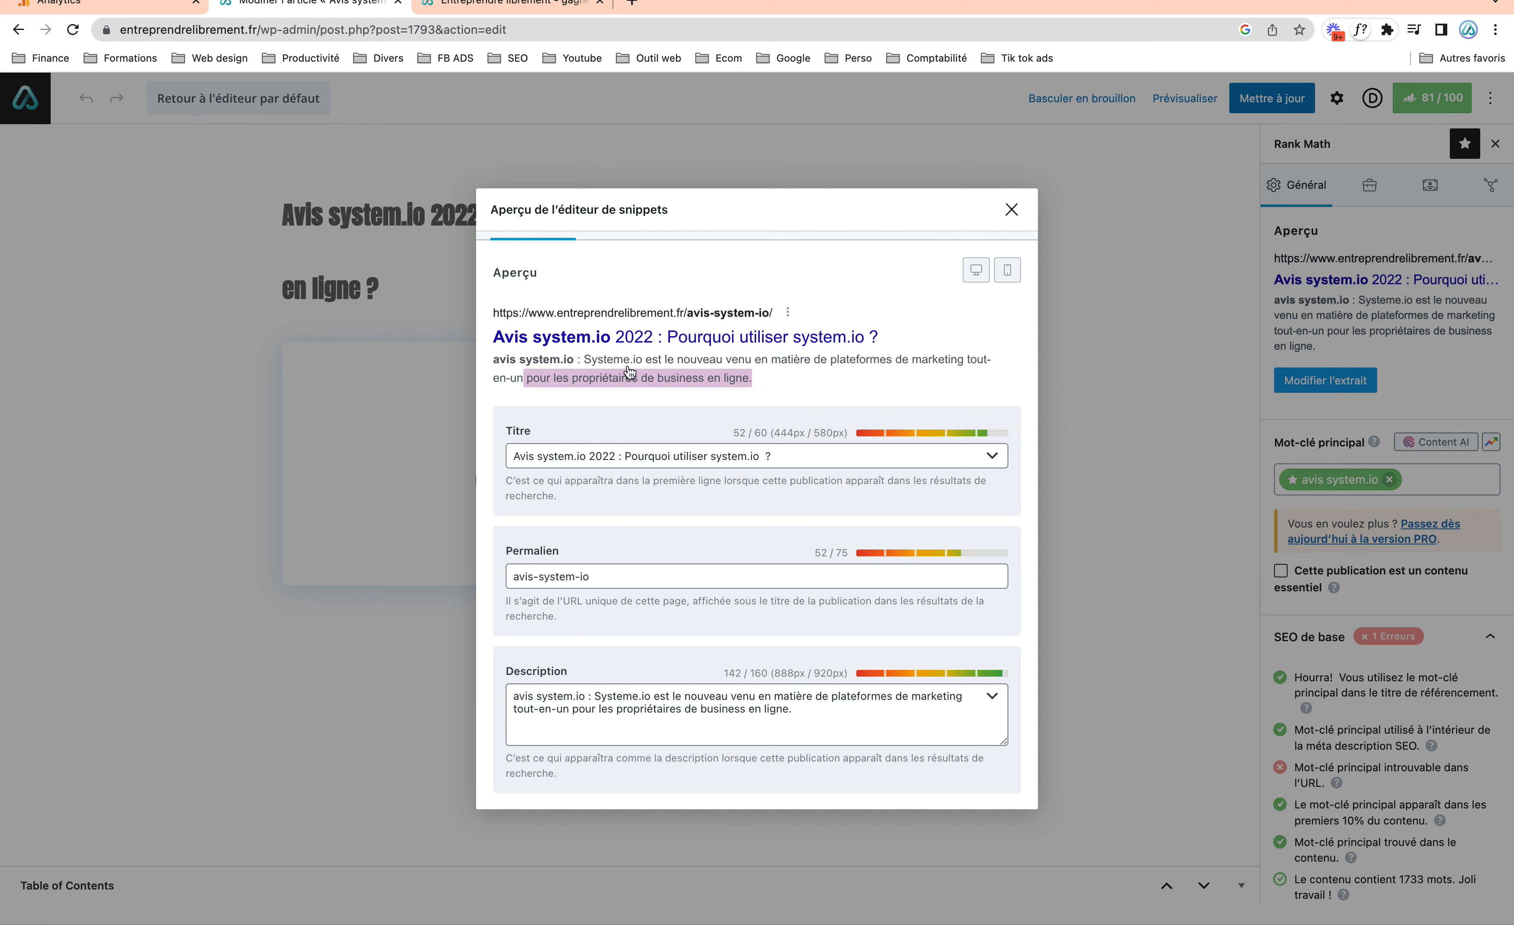
{"action": "left_click", "coordinate": [801, 381]}
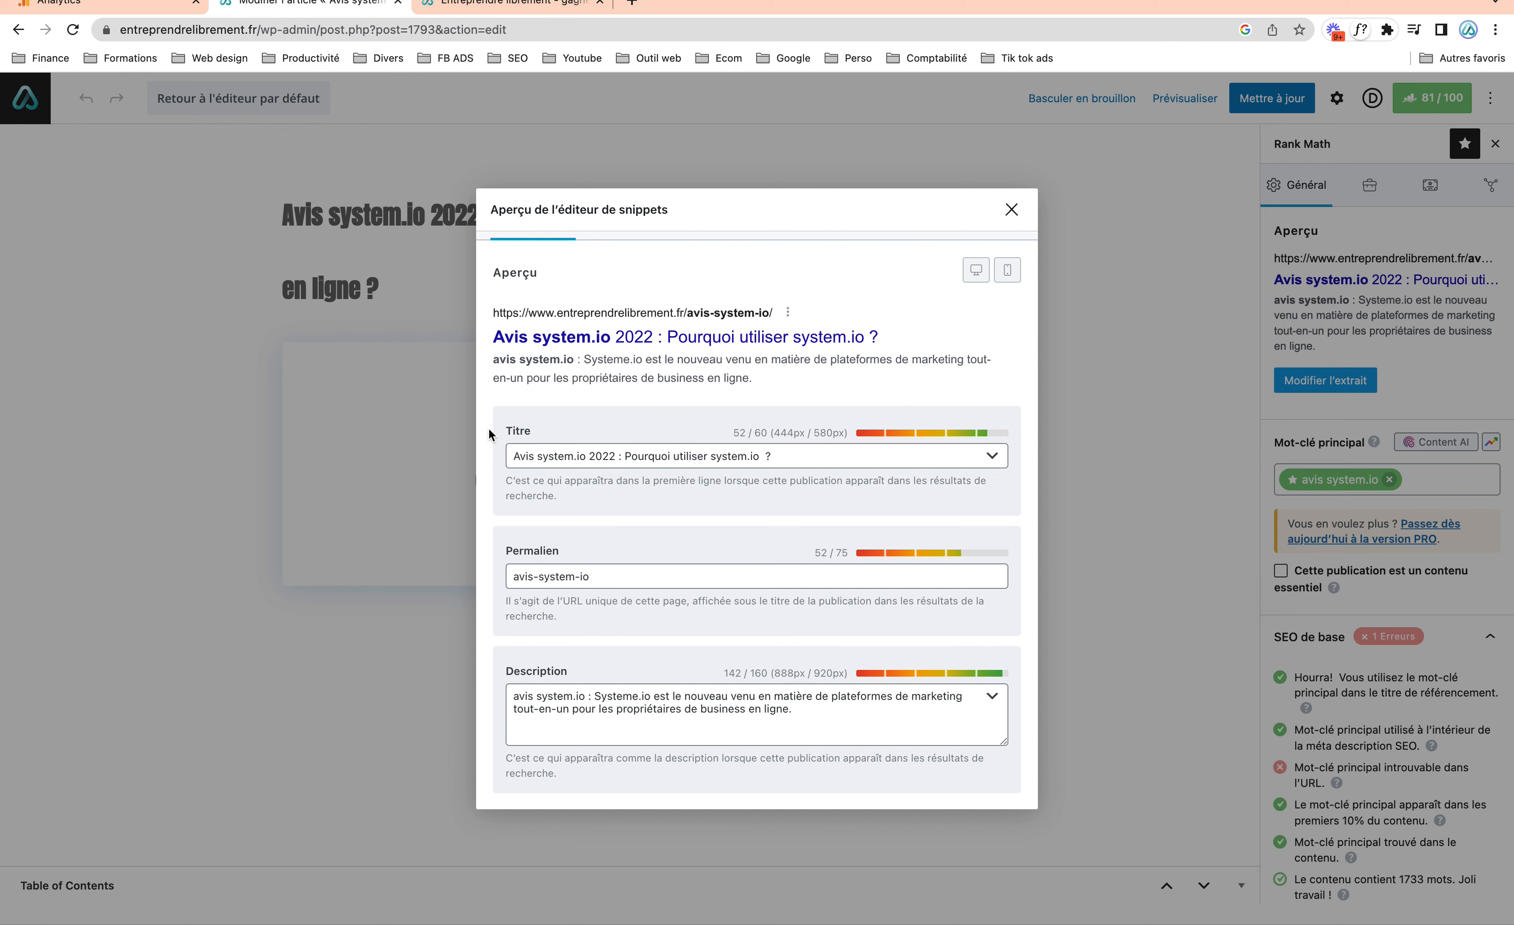
{"action": "left_click", "coordinate": [511, 570]}
{"action": "scroll", "coordinate": [769, 485], "scroll_direction": "down", "scroll_amount": 1}
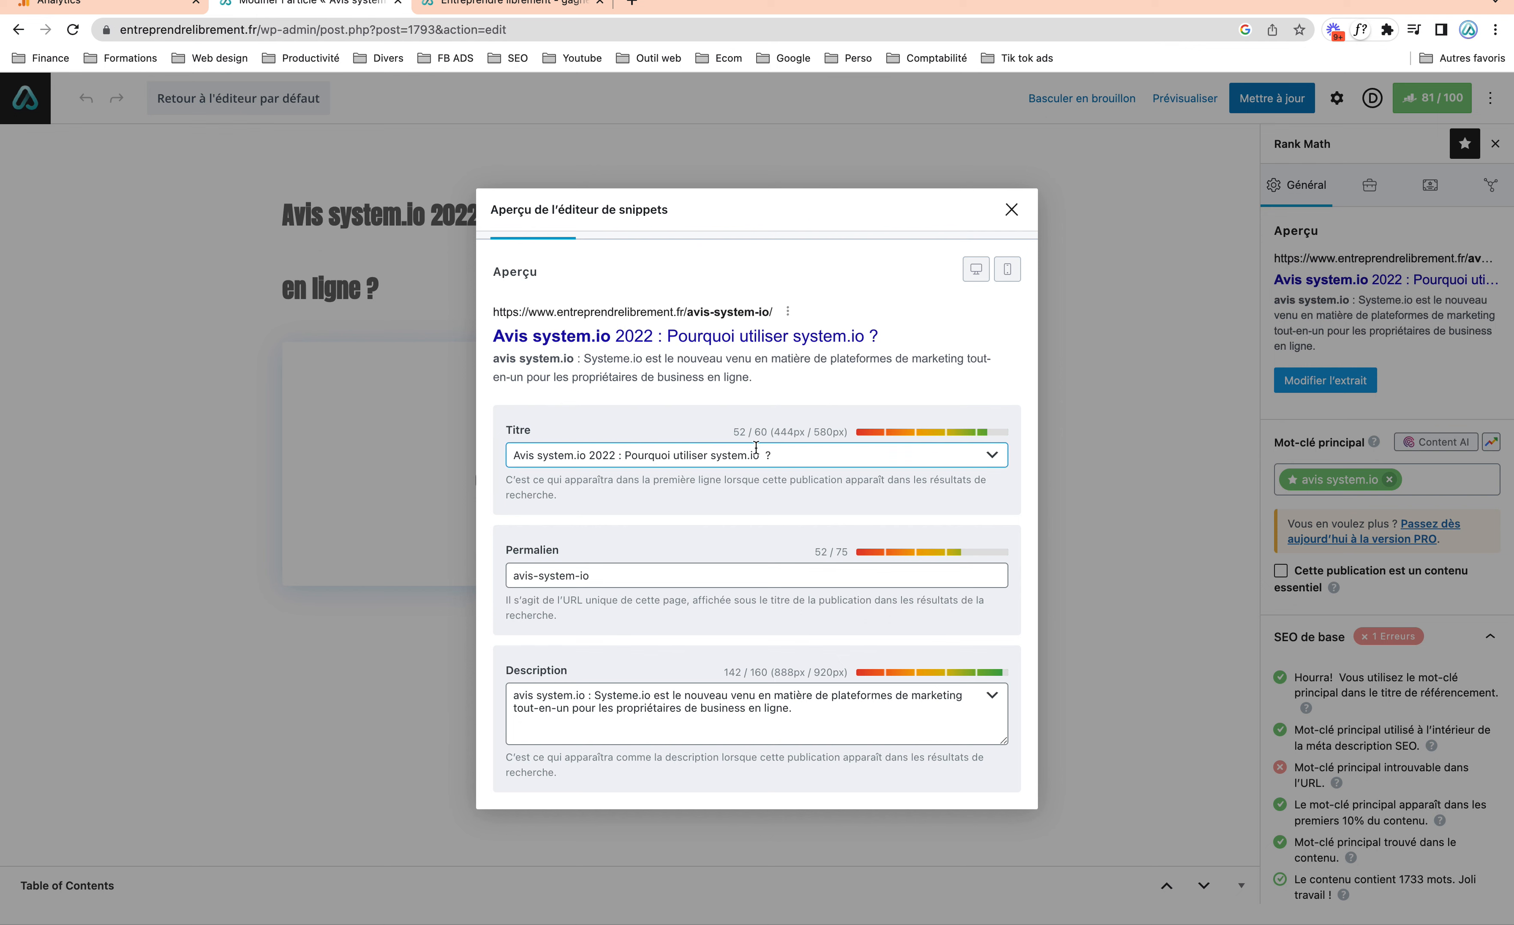
{"action": "left_click", "coordinate": [641, 574]}
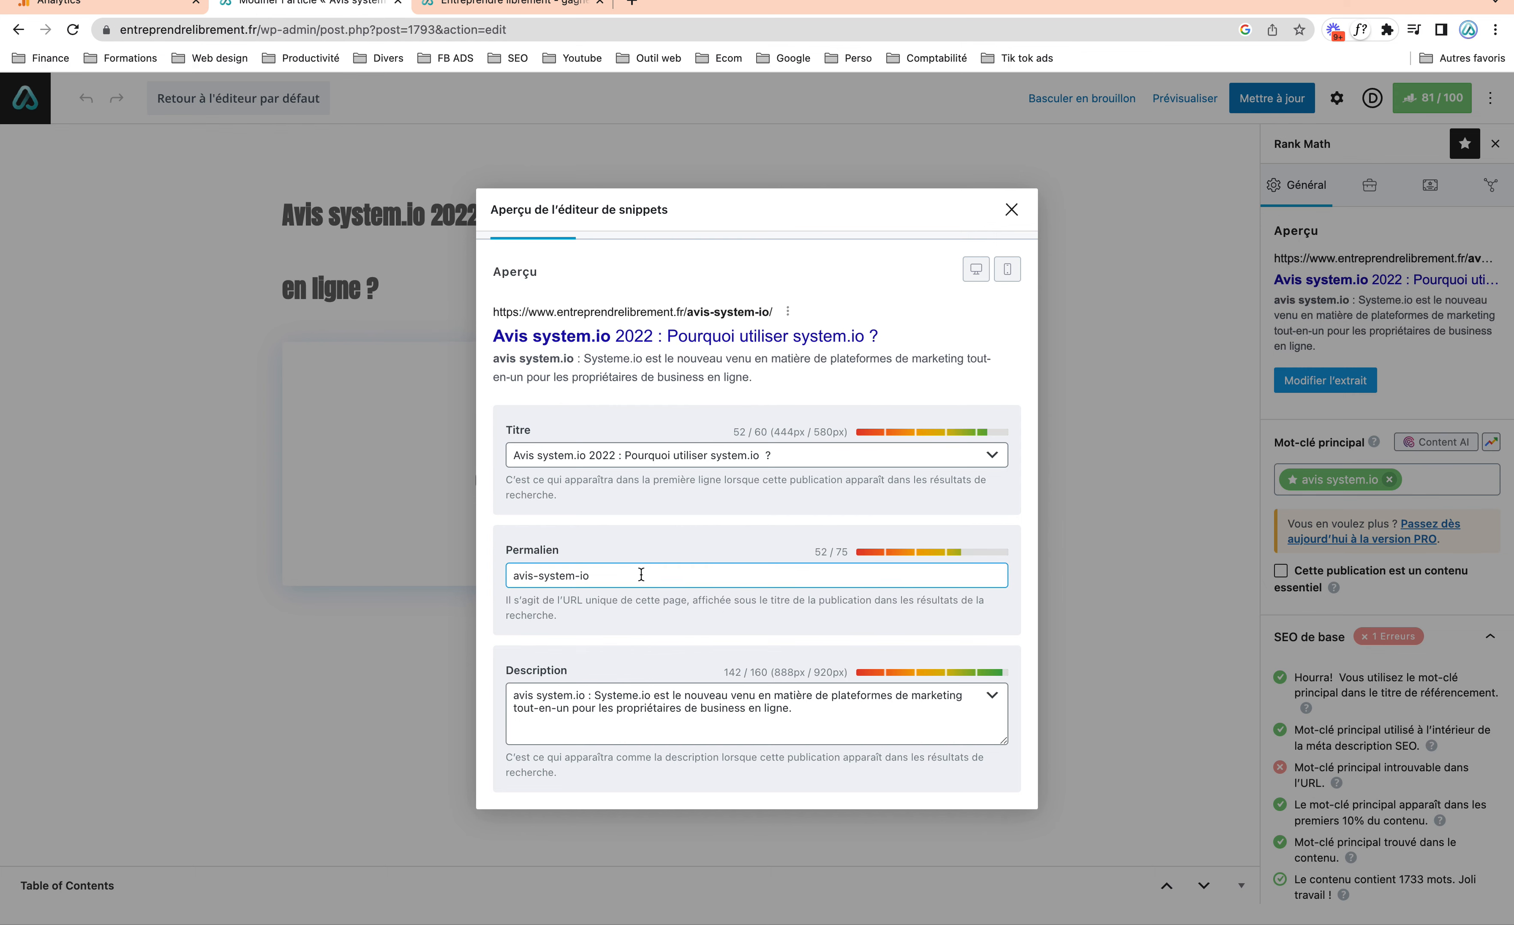
{"action": "left_click", "coordinate": [590, 698]}
{"action": "left_click", "coordinate": [1011, 210]}
- Go back over the focus keyword and the basic and additional SEO checks of the edited article
{"action": "scroll", "coordinate": [1393, 375], "scroll_direction": "down", "scroll_amount": 1}
{"action": "scroll", "coordinate": [1393, 374], "scroll_direction": "down", "scroll_amount": 5}
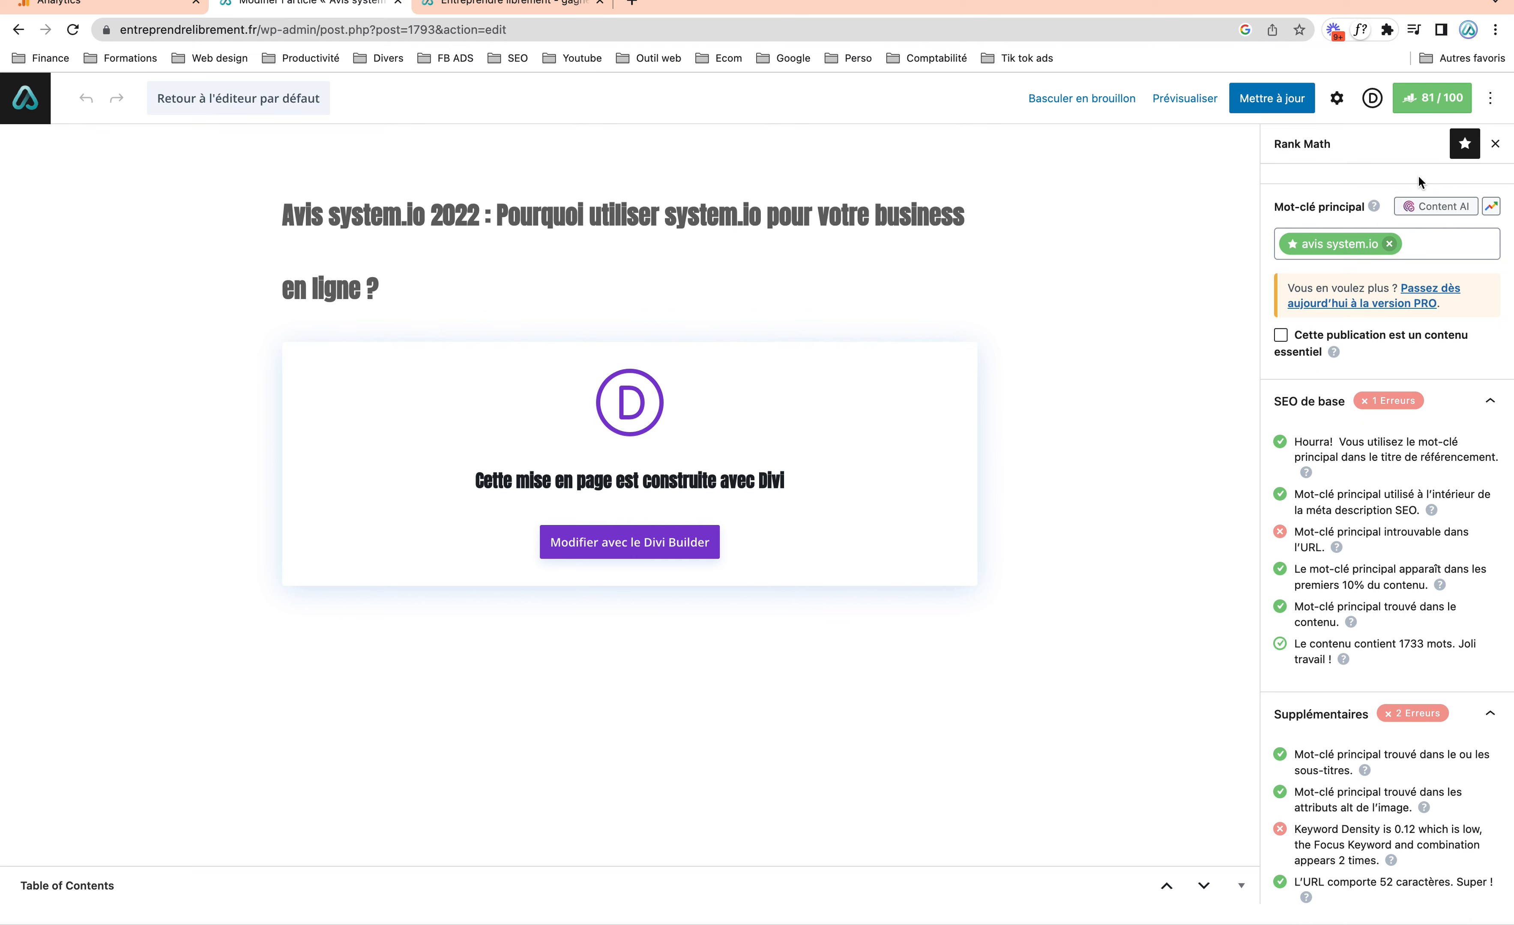
{"action": "left_click", "coordinate": [496, 8]}
{"action": "left_click", "coordinate": [311, 13]}
{"action": "left_click", "coordinate": [254, 224]}
{"action": "scroll", "coordinate": [1345, 442], "scroll_direction": "up", "scroll_amount": 4}
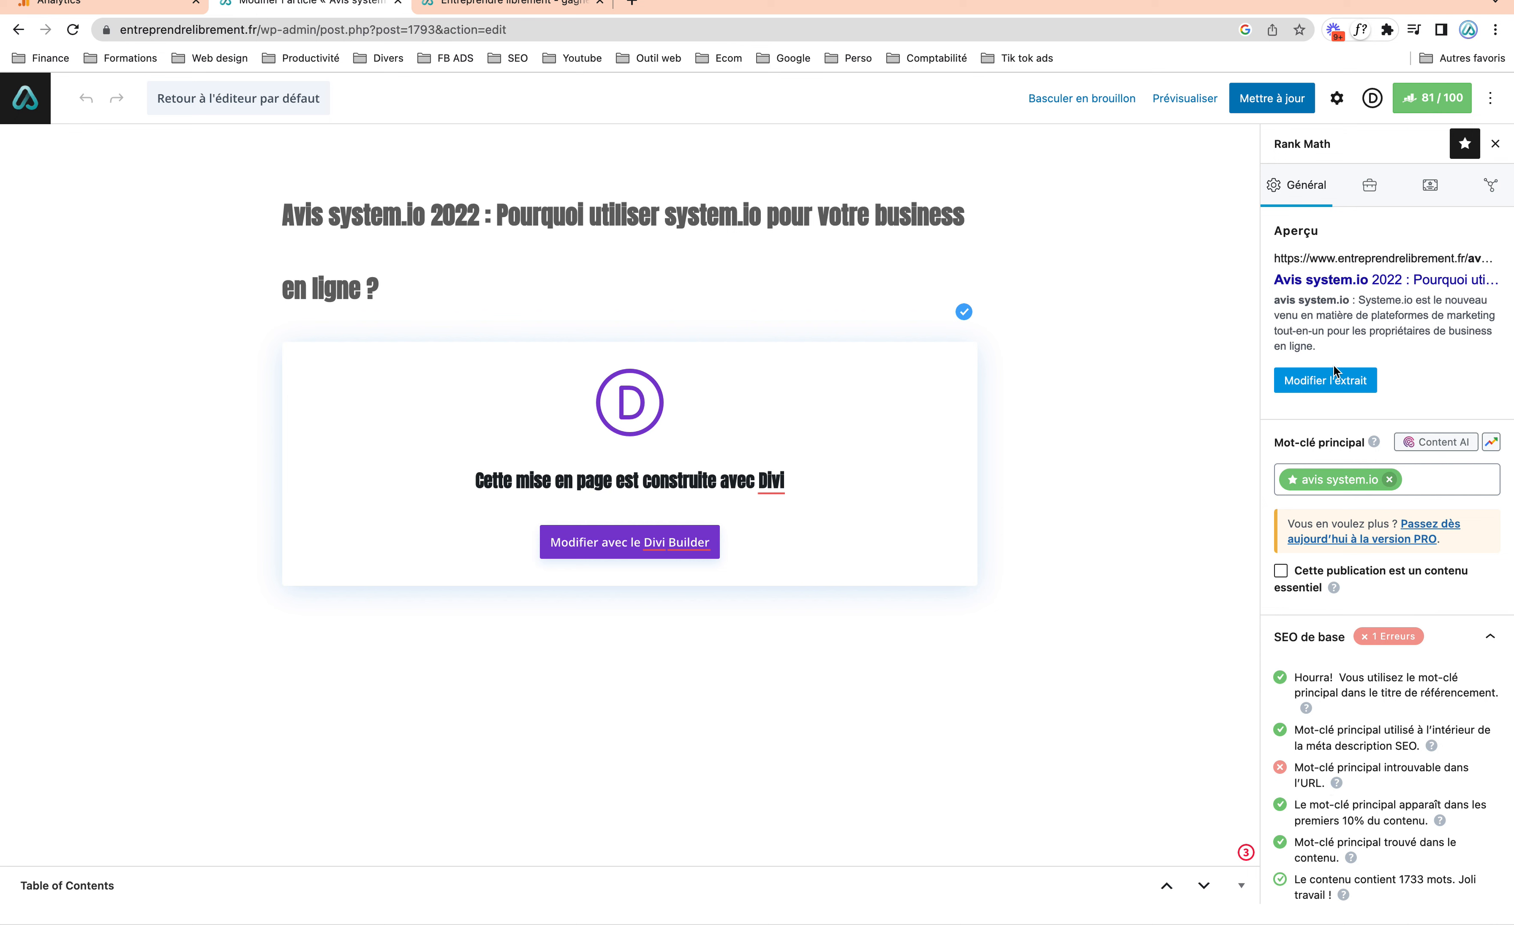
- Recheck the title, permalink and description in the snippet editor, close it and return to the basic SEO checks
{"action": "left_click", "coordinate": [1279, 380]}
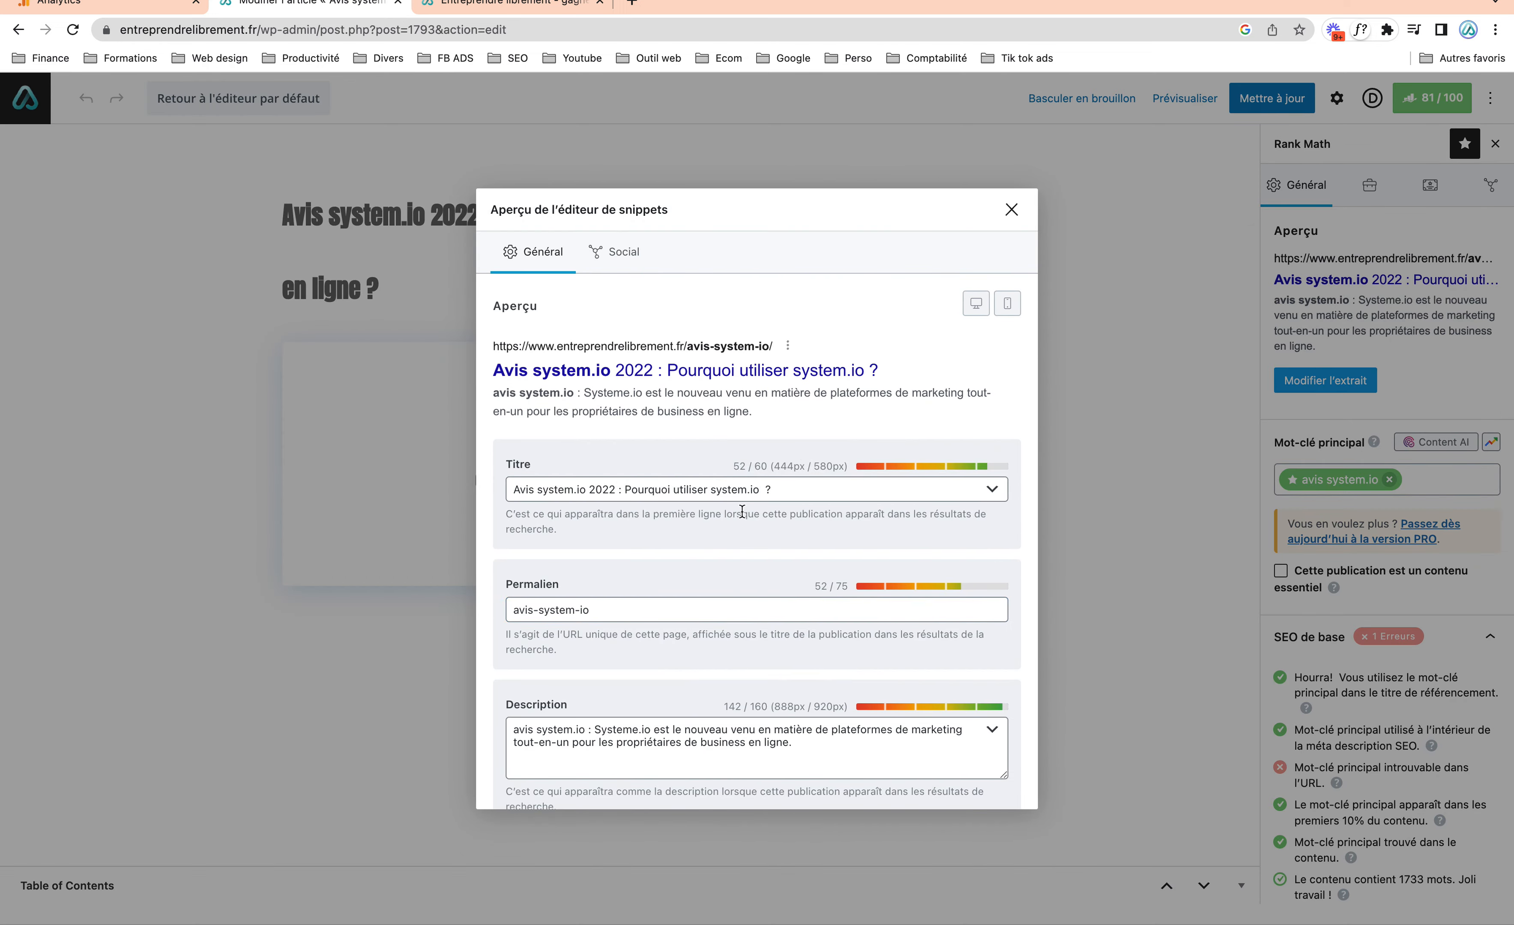
{"action": "left_click", "coordinate": [1011, 209]}
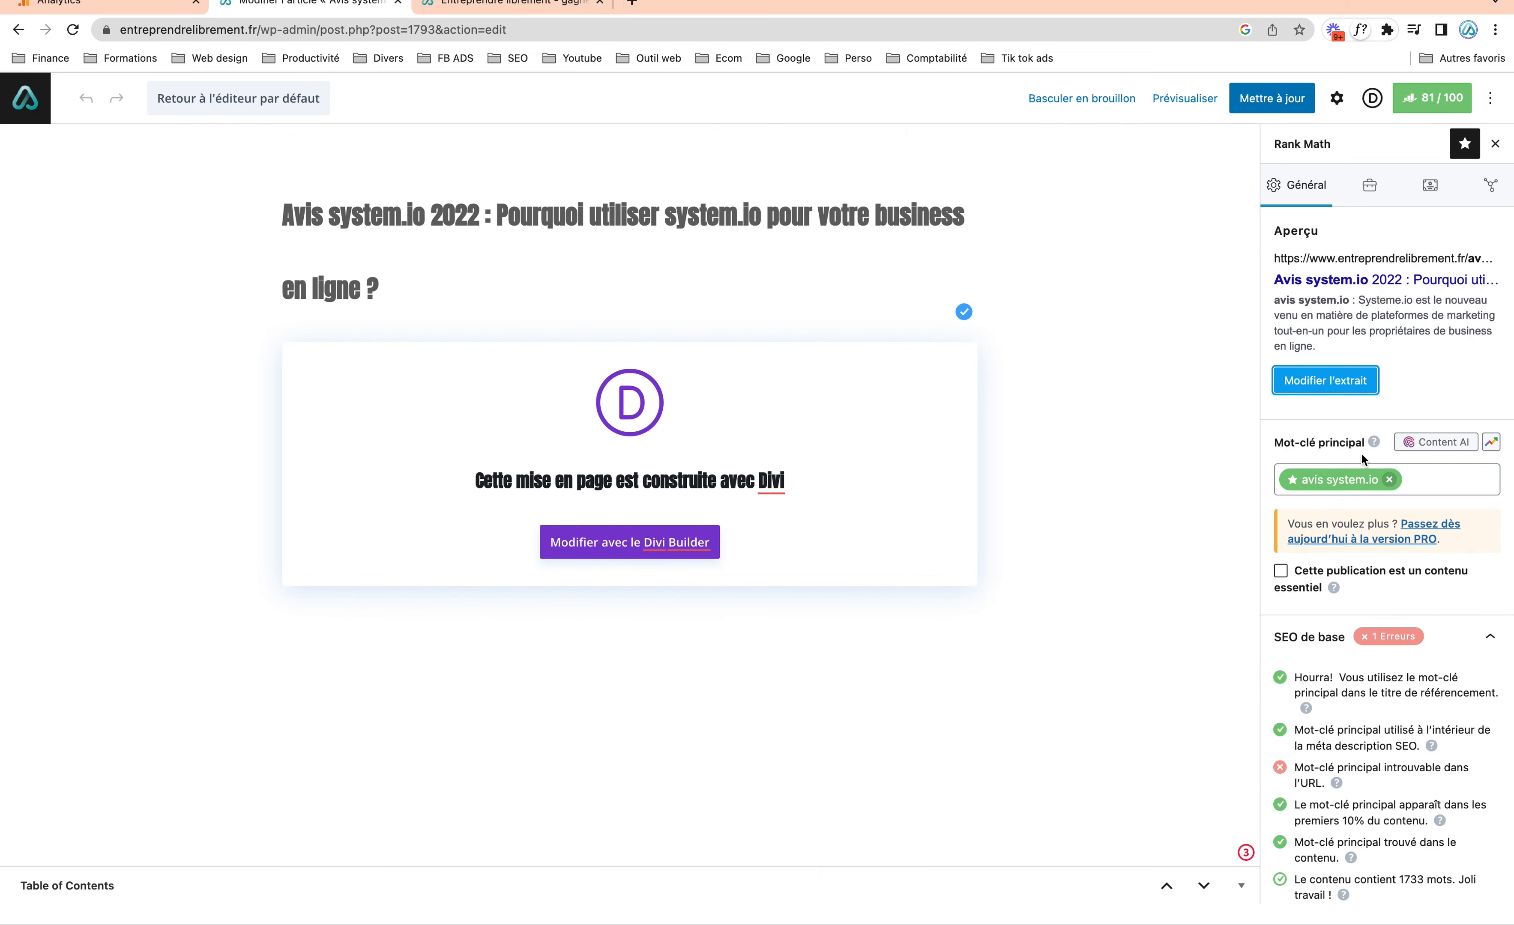
{"action": "scroll", "coordinate": [1360, 452], "scroll_direction": "down", "scroll_amount": 3}
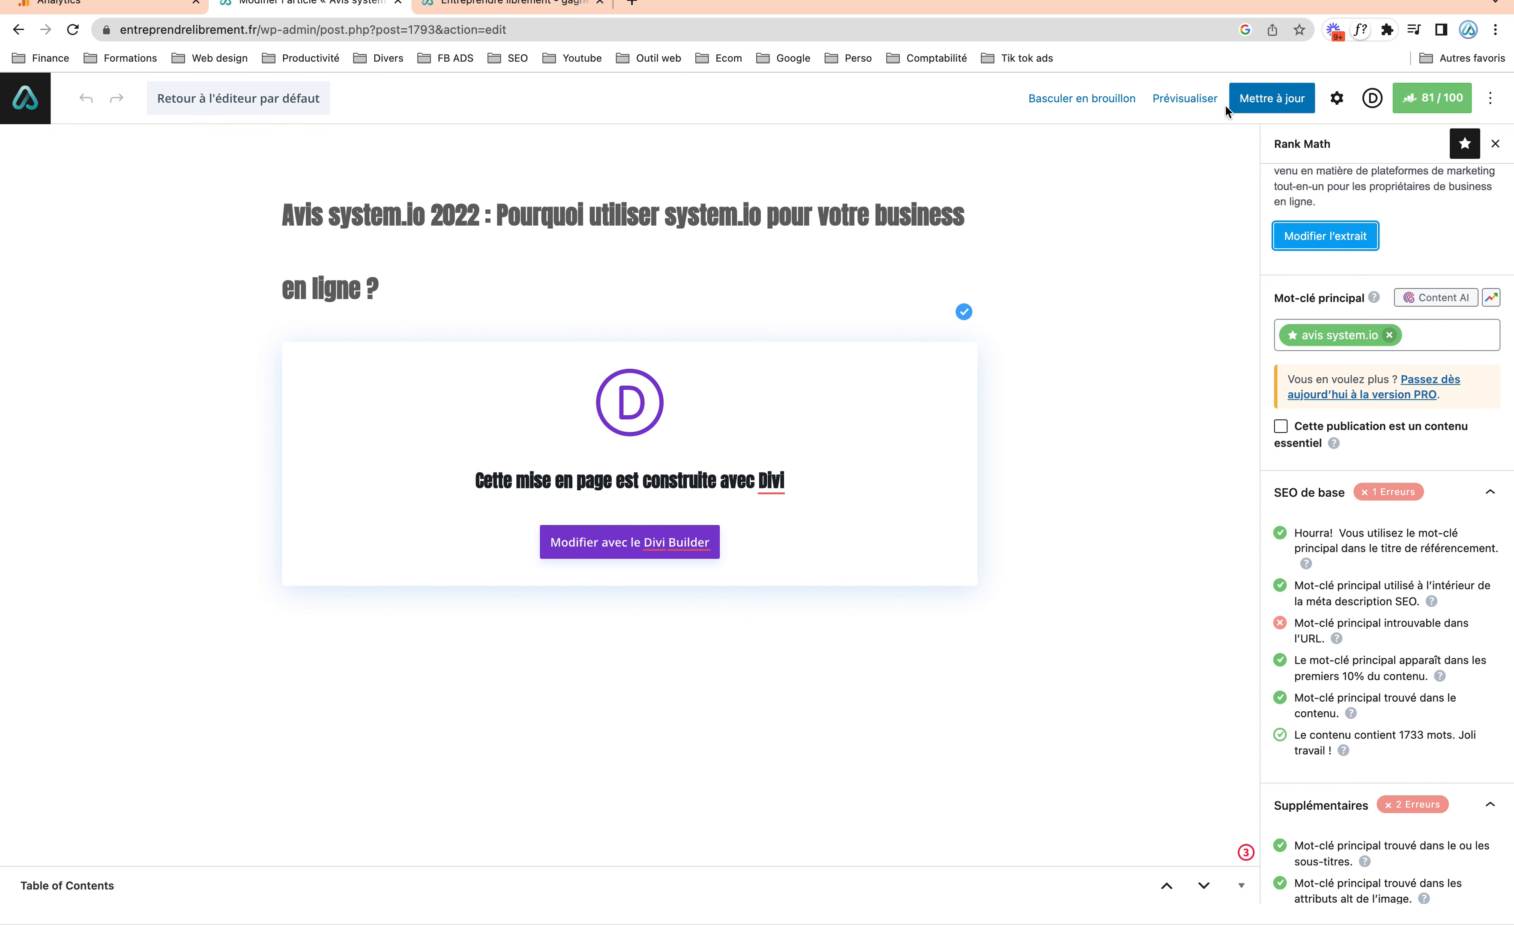
- Preview the article in a new tab and examine where the focus keyword appears in its heading and opening paragraph
{"action": "right_click", "coordinate": [1188, 110]}
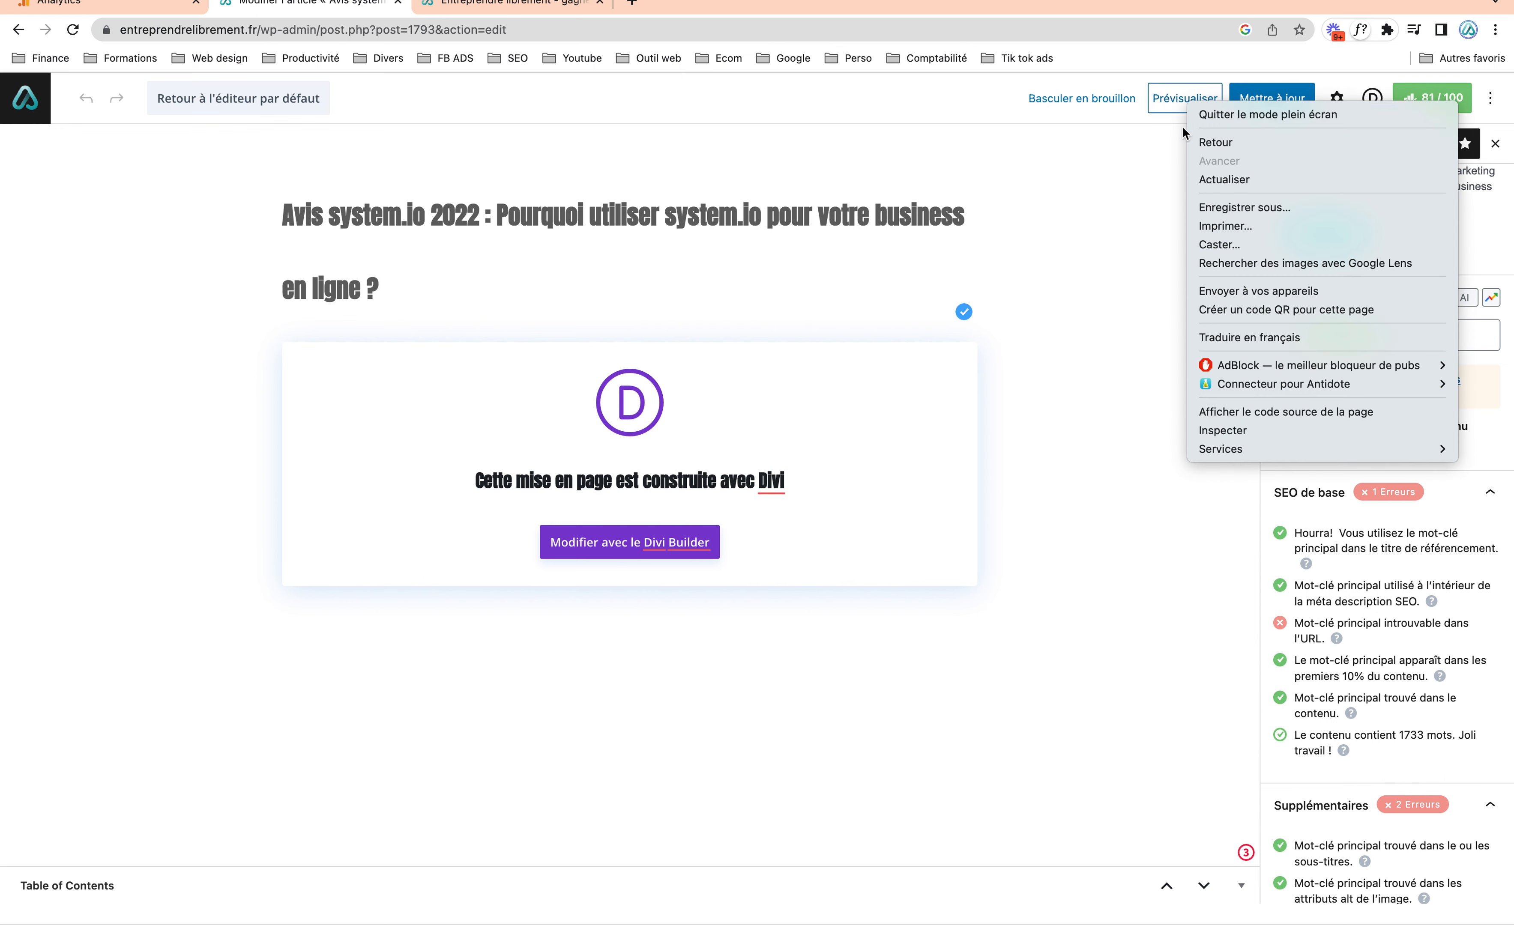
{"action": "left_click", "coordinate": [1156, 134]}
{"action": "left_click", "coordinate": [1180, 106]}
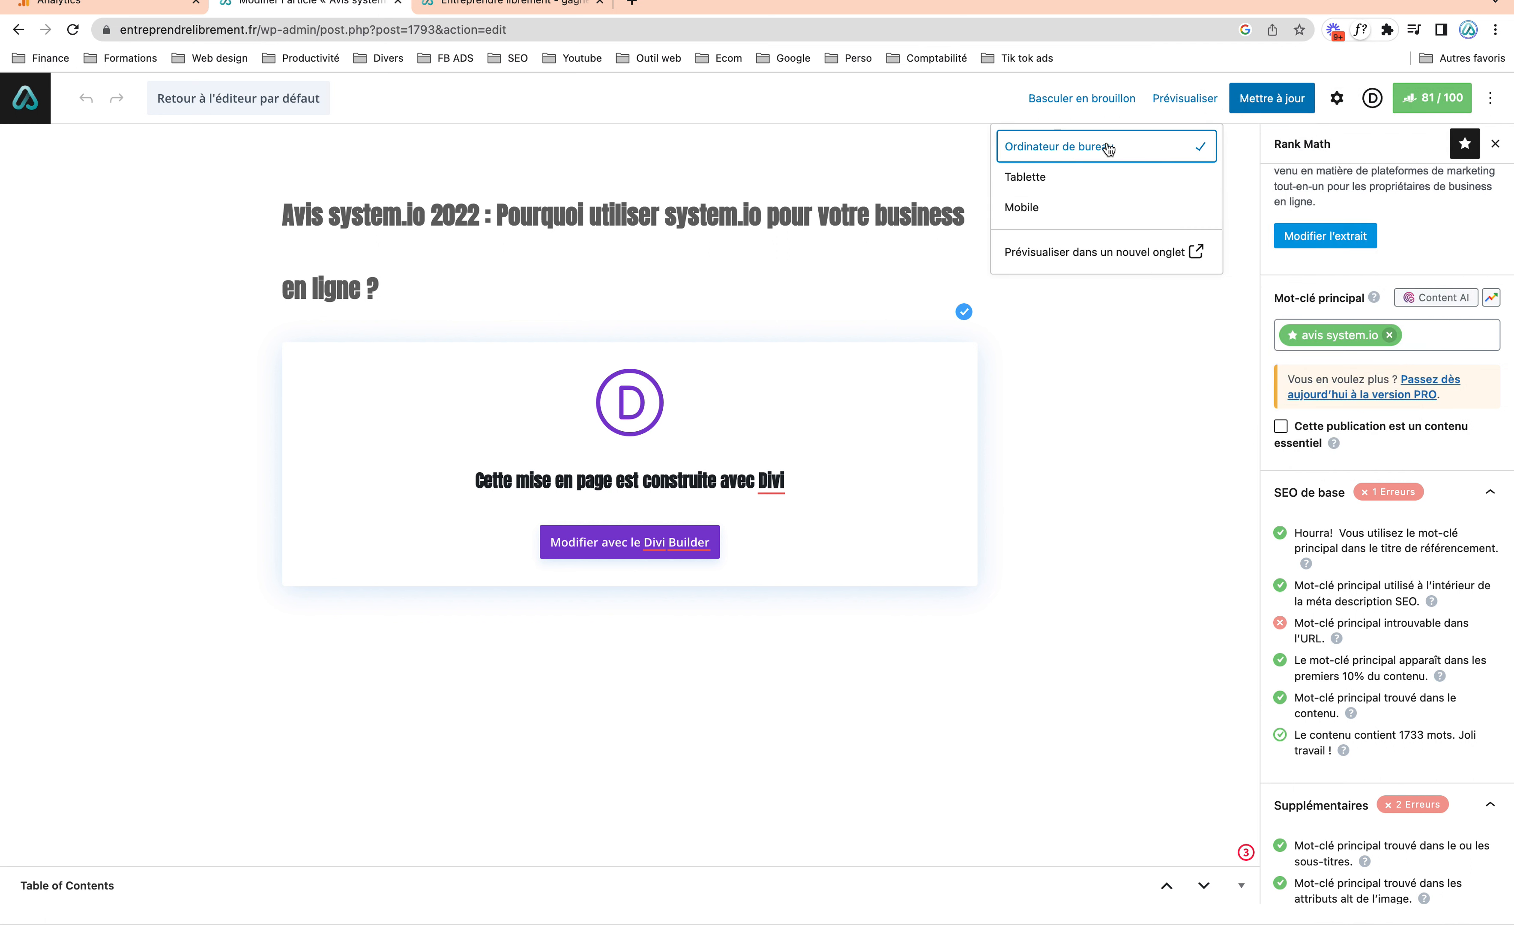
{"action": "left_click", "coordinate": [1073, 252]}
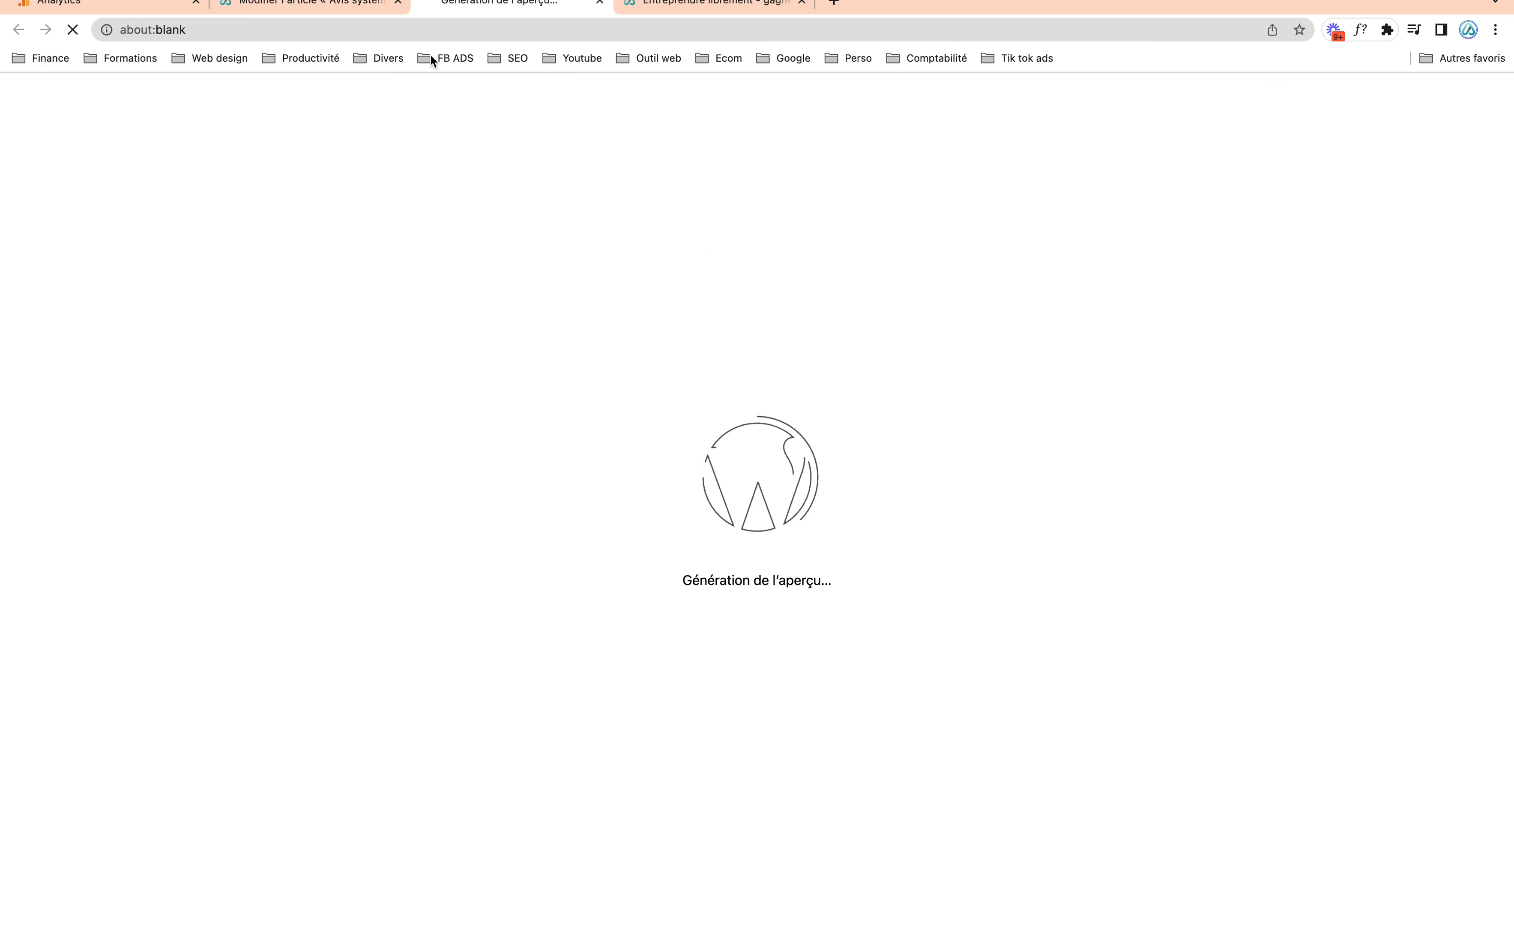
{"action": "left_click", "coordinate": [345, 15]}
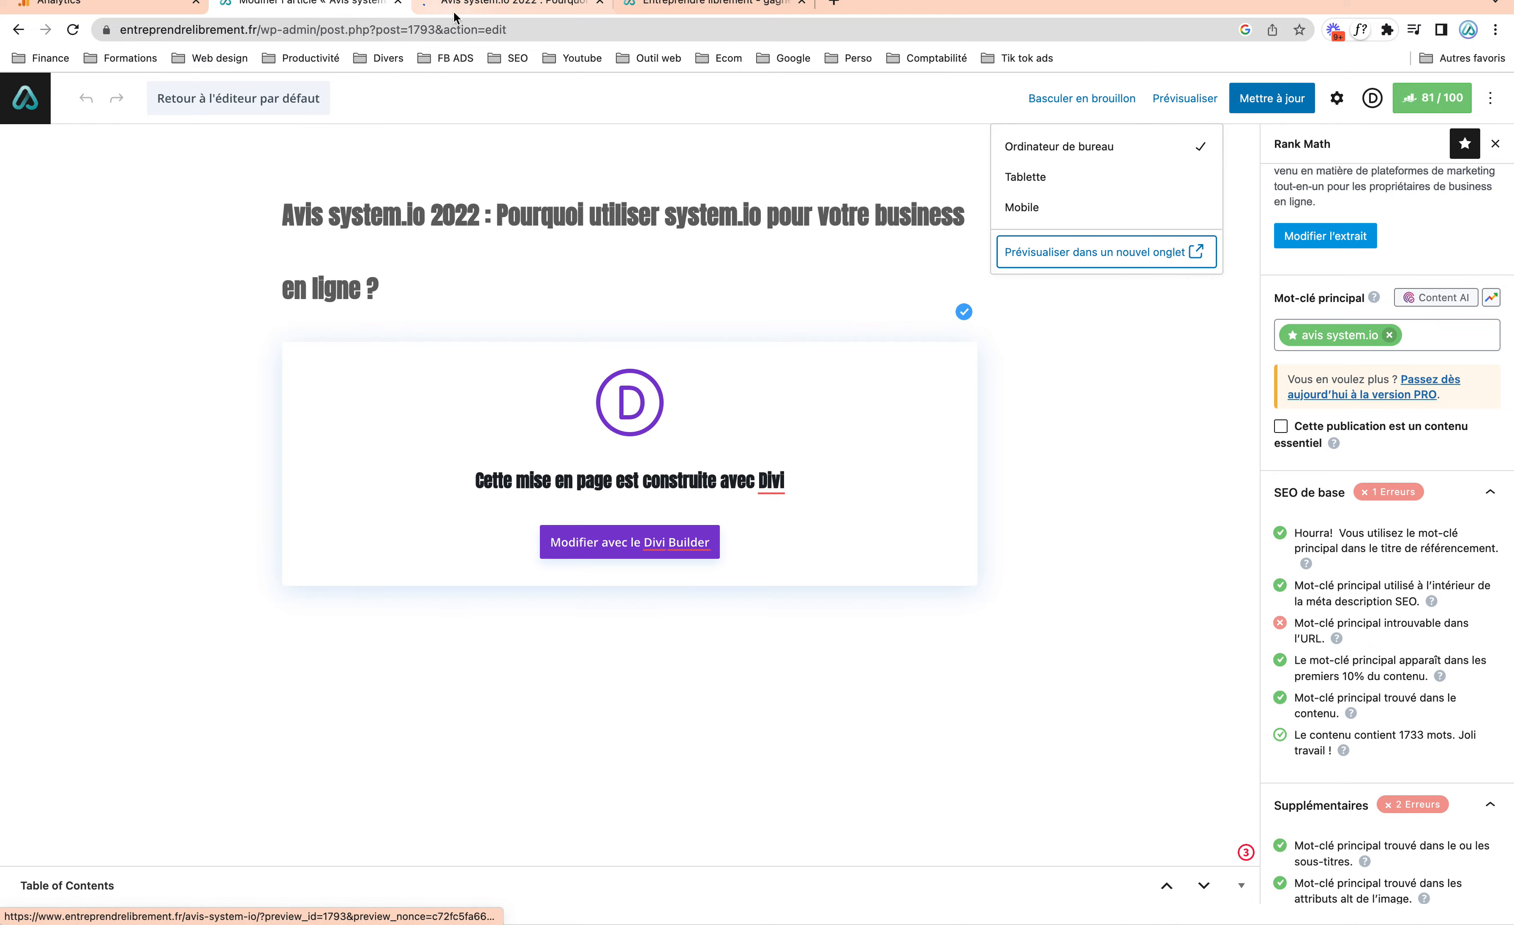
{"action": "left_click", "coordinate": [476, 8]}
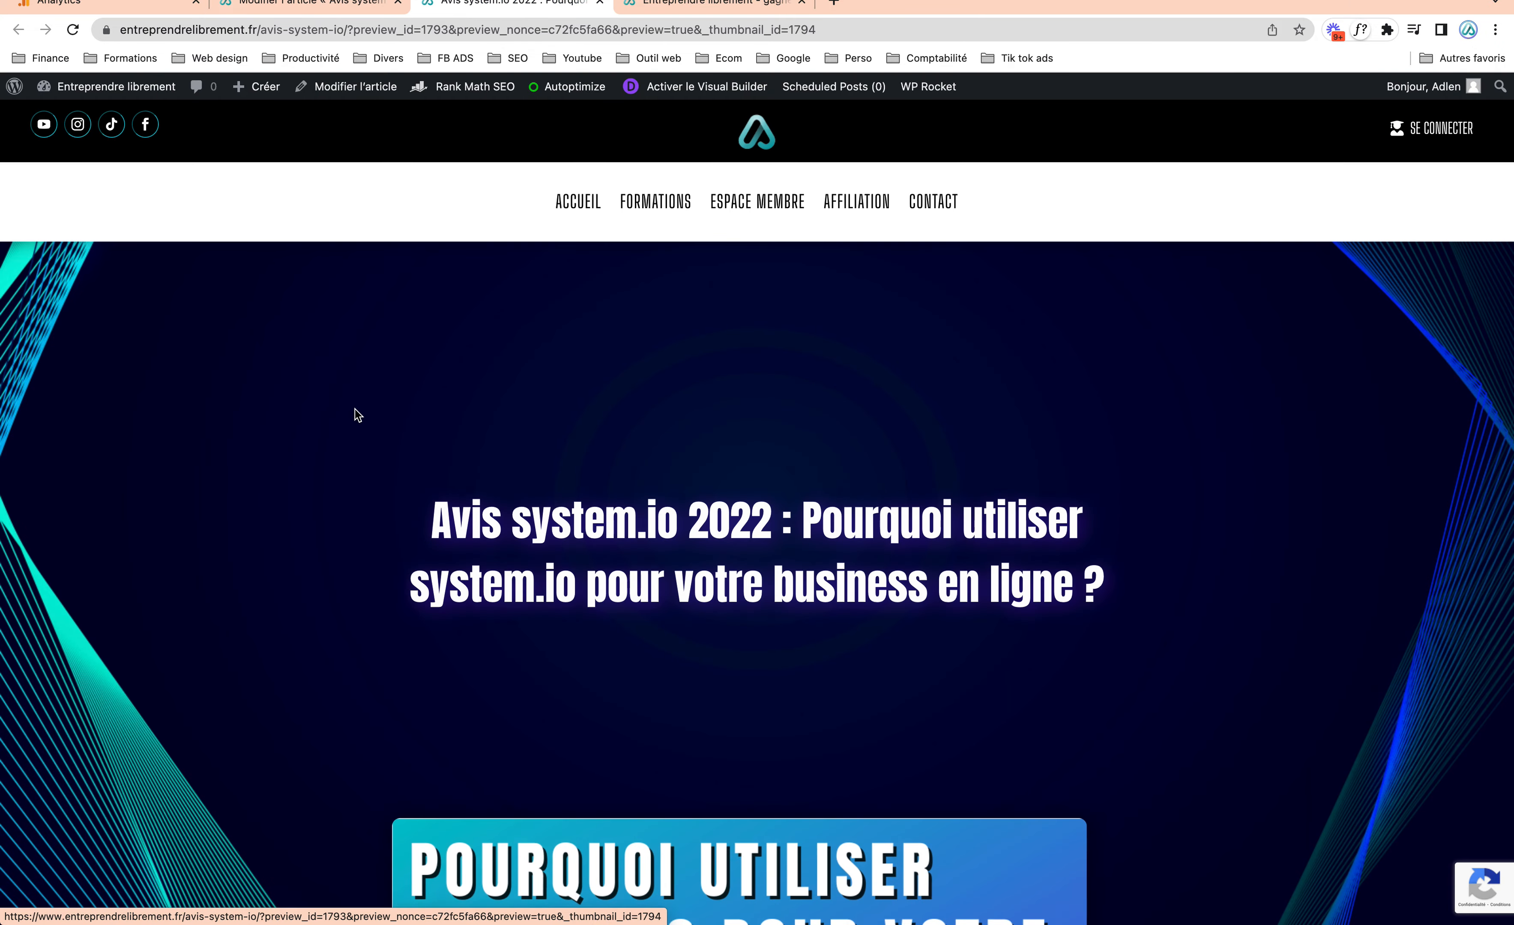
{"action": "scroll", "coordinate": [354, 411], "scroll_direction": "down", "scroll_amount": 10}
{"action": "scroll", "coordinate": [354, 495], "scroll_direction": "down", "scroll_amount": 3}
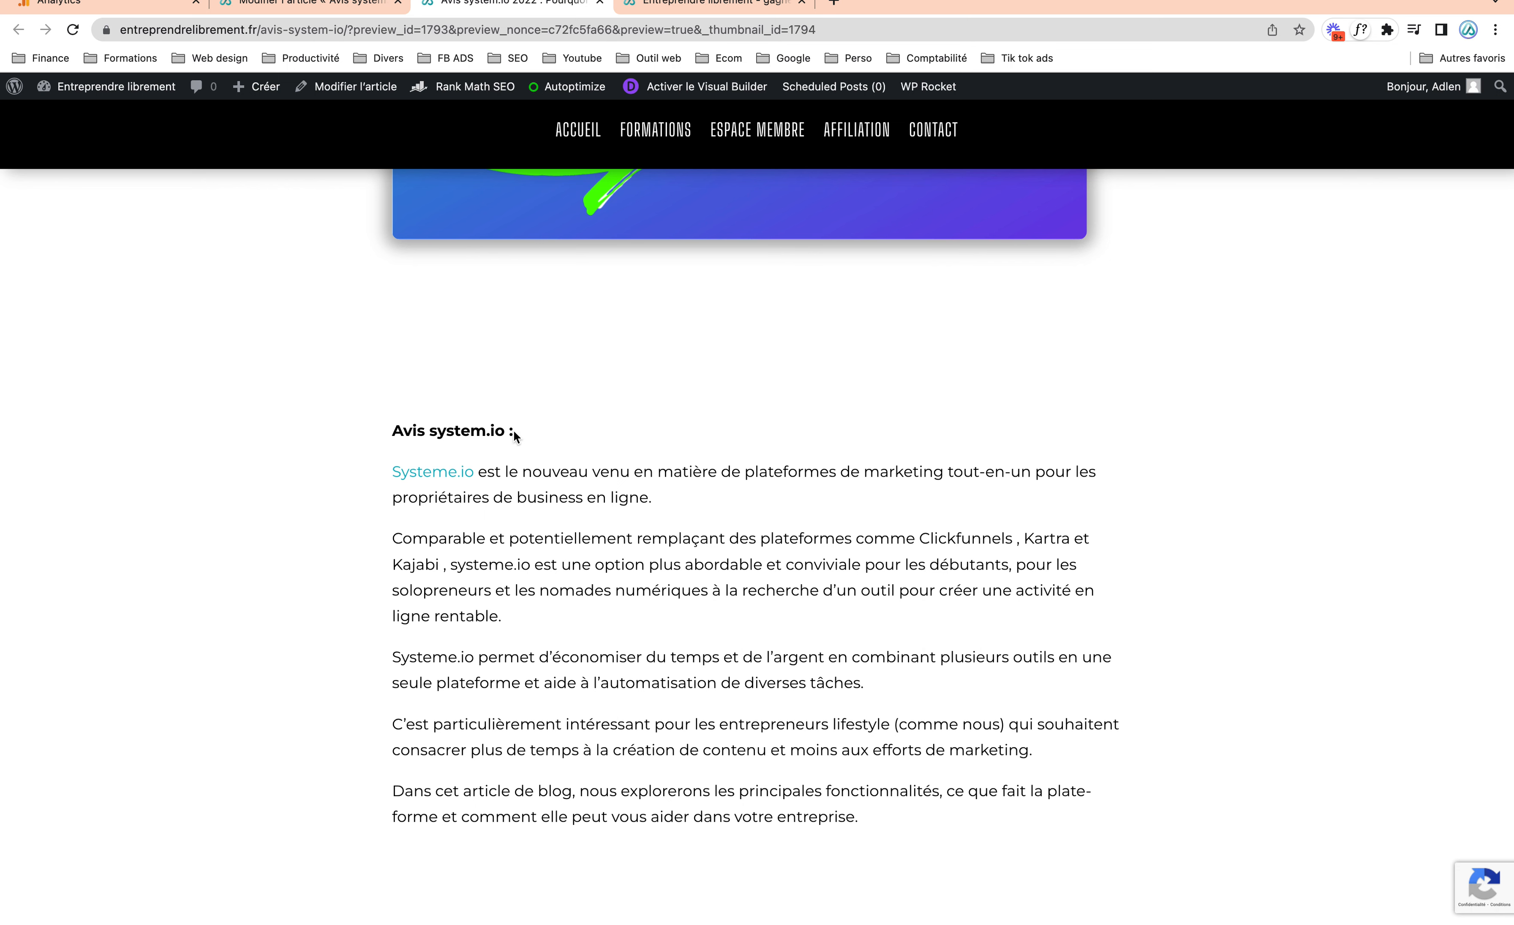
- Compare the basic SEO checks with the previewed article's introduction, table of contents and "Qu'est-ce que Systeme.io ?" section
{"action": "left_click", "coordinate": [305, 3]}
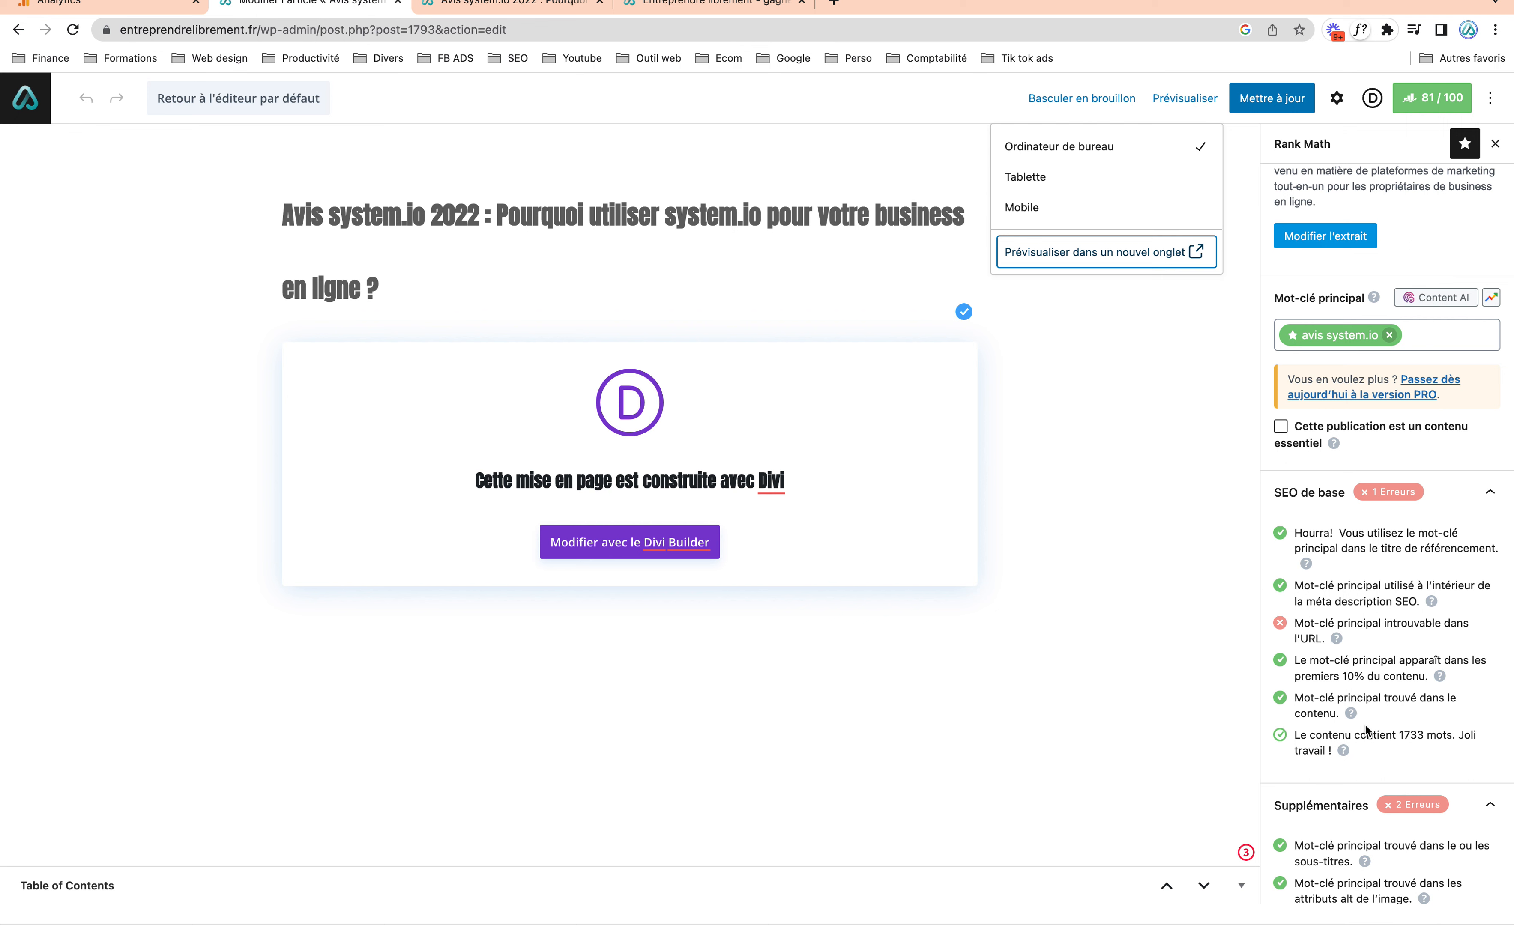
{"action": "left_click", "coordinate": [515, 6]}
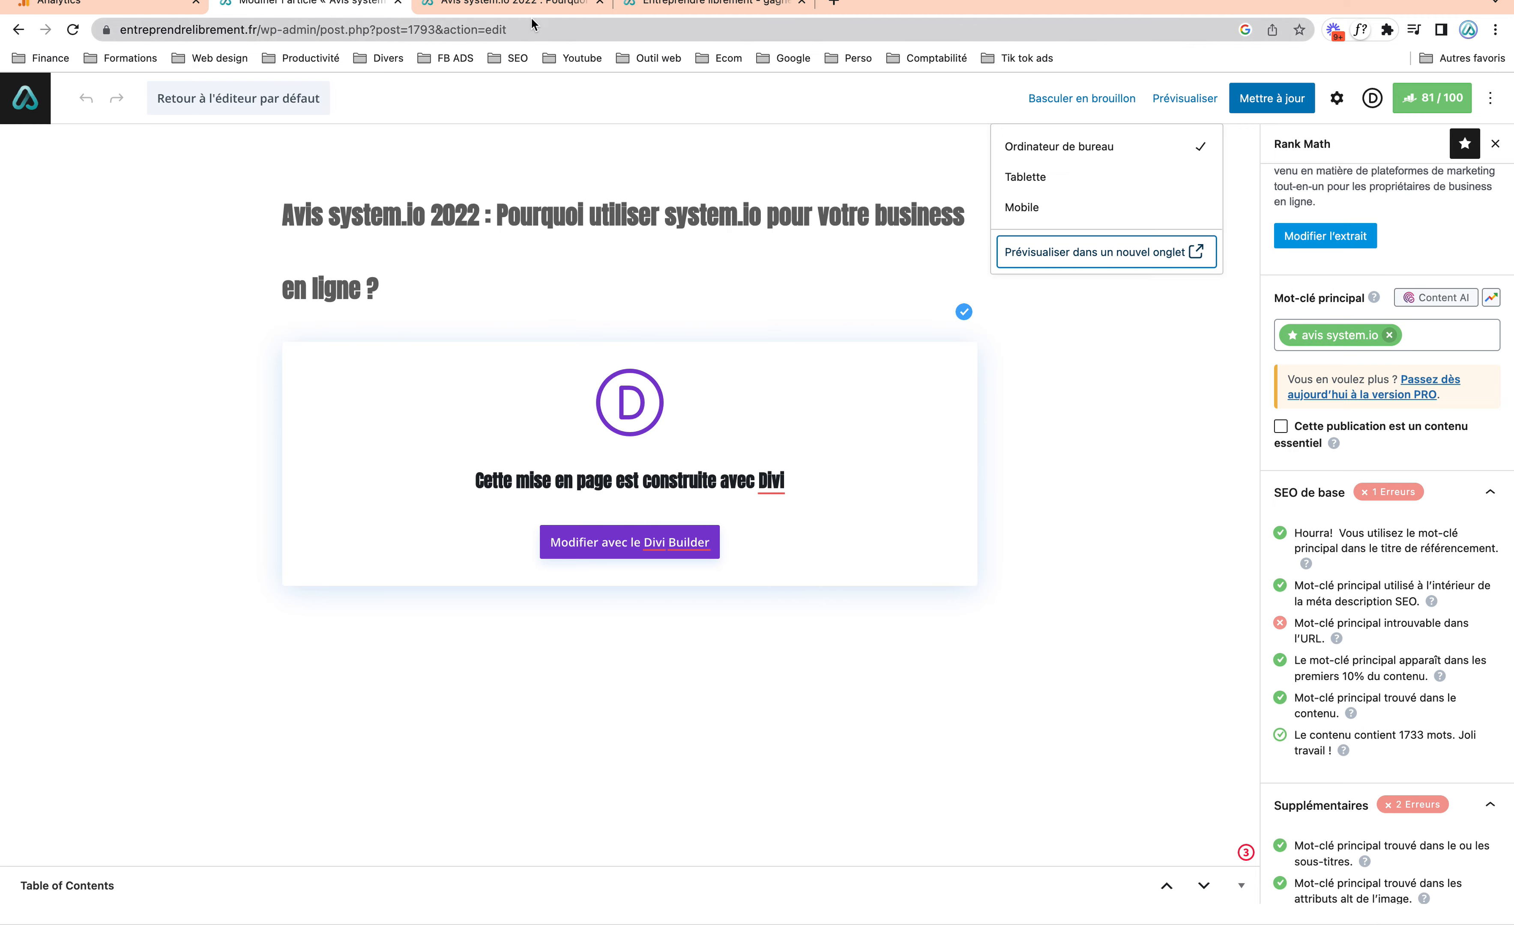
{"action": "scroll", "coordinate": [510, 631], "scroll_direction": "down", "scroll_amount": 2}
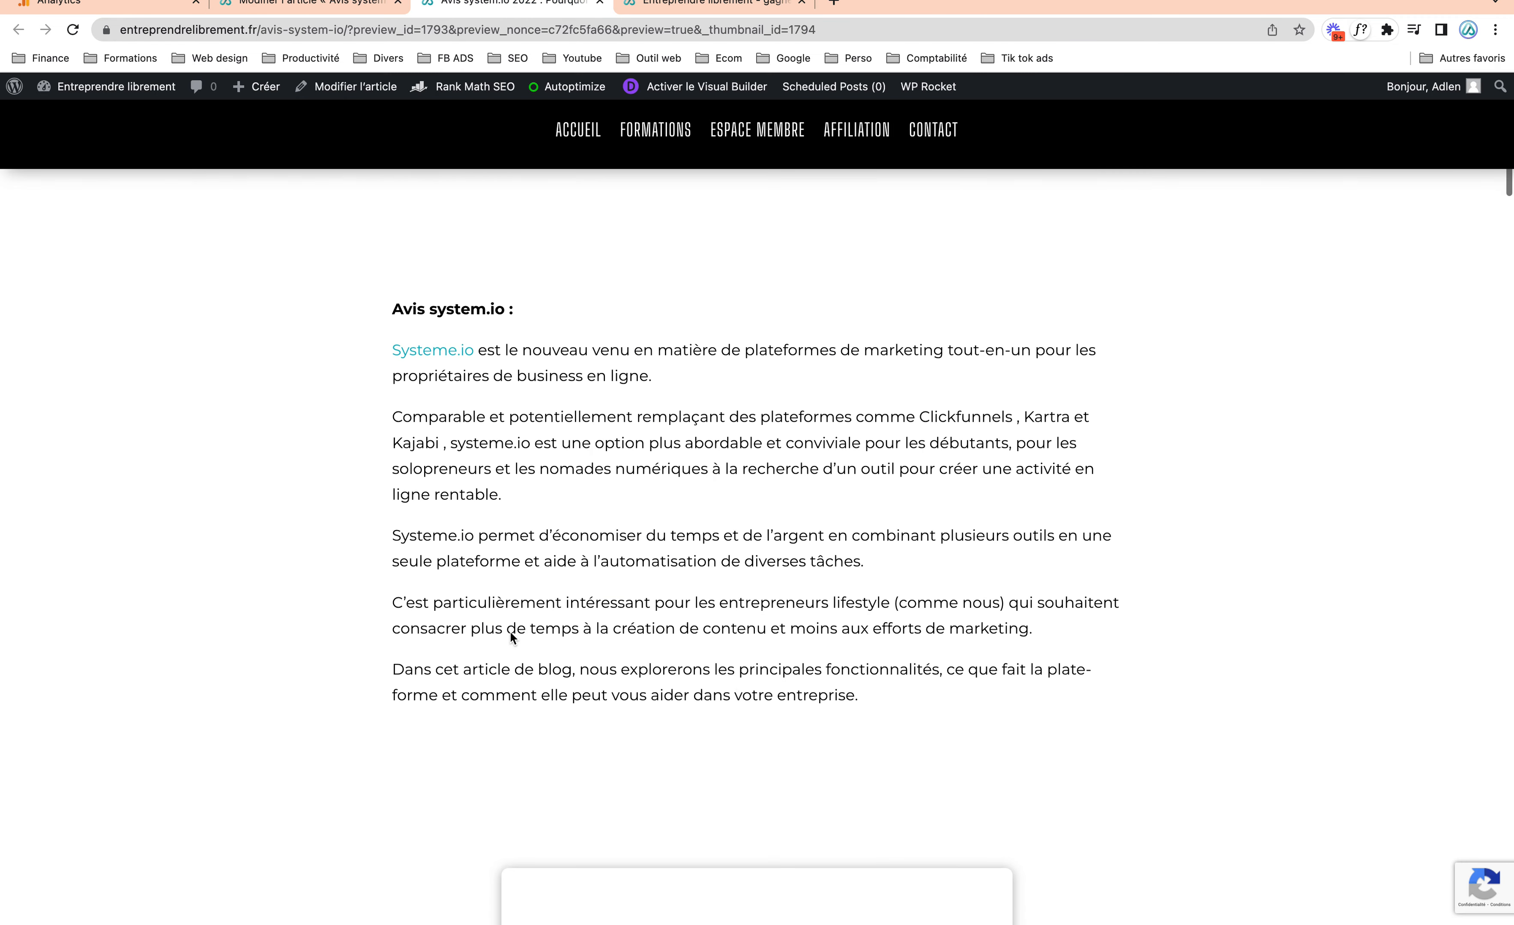
{"action": "scroll", "coordinate": [608, 628], "scroll_direction": "down", "scroll_amount": 10}
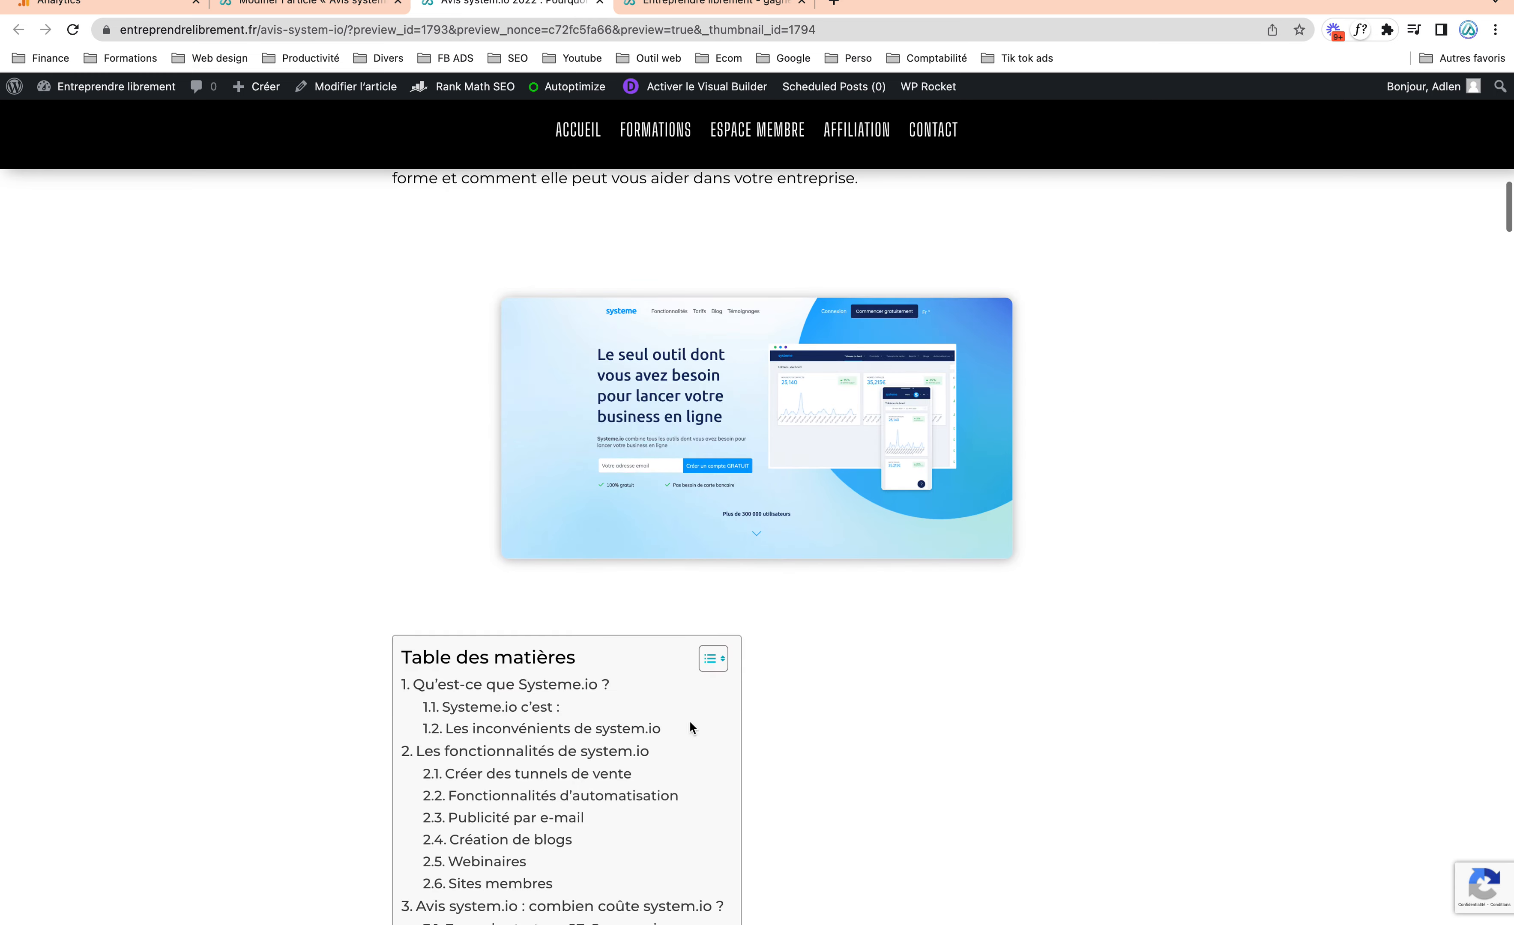
{"action": "scroll", "coordinate": [527, 815], "scroll_direction": "down", "scroll_amount": 12}
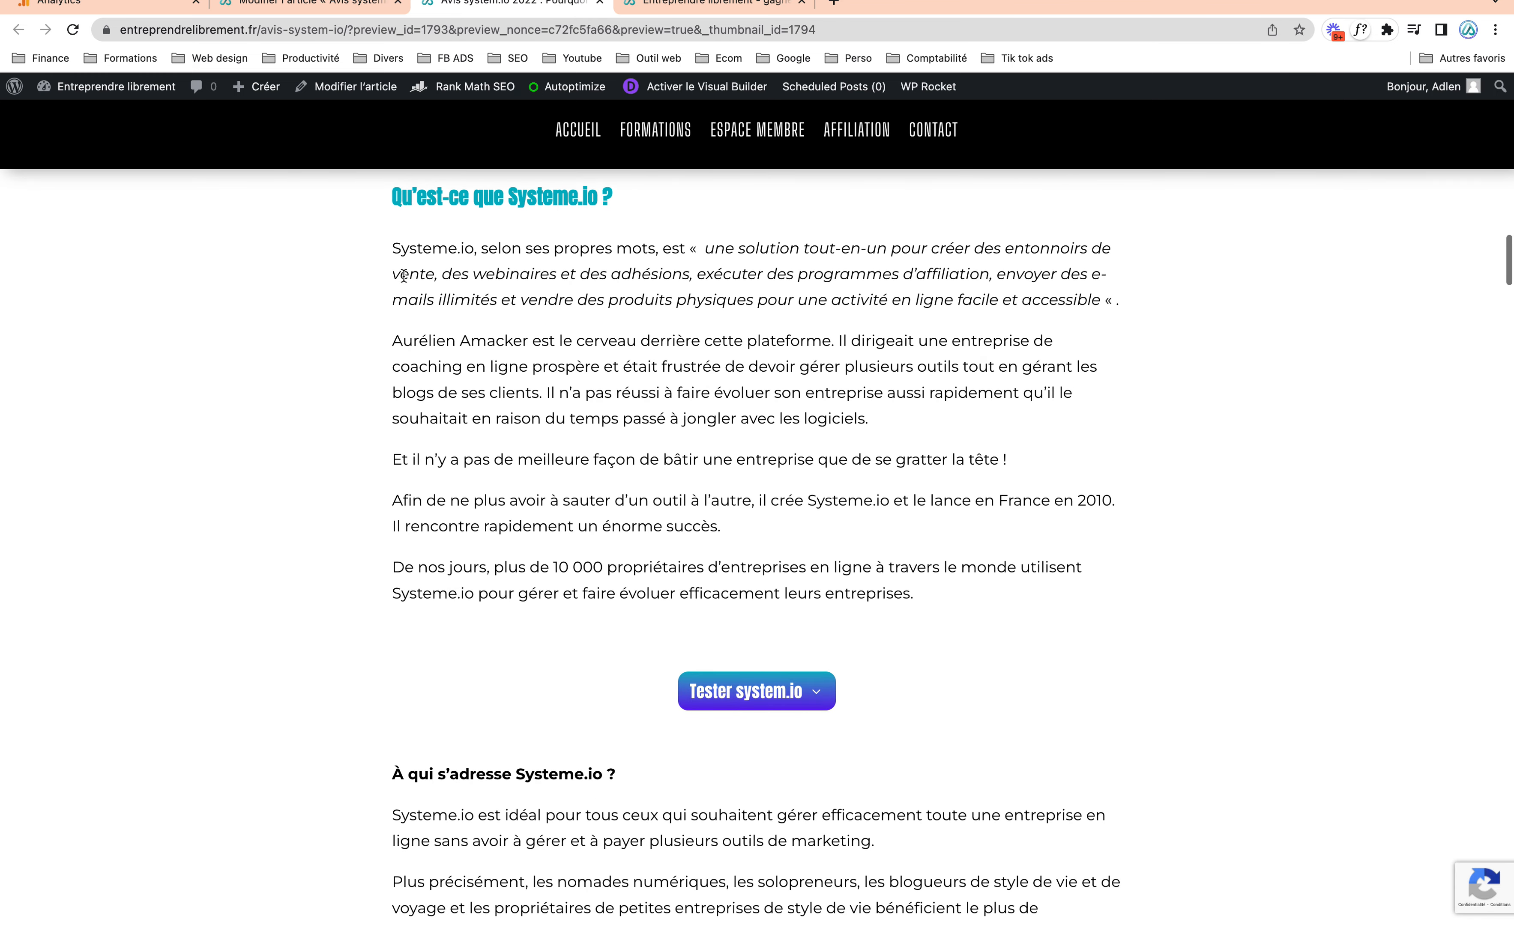
- Return to the article editor and review the content length, focus keyword and additional SEO checks in Rank Math
{"action": "left_click", "coordinate": [340, 8]}
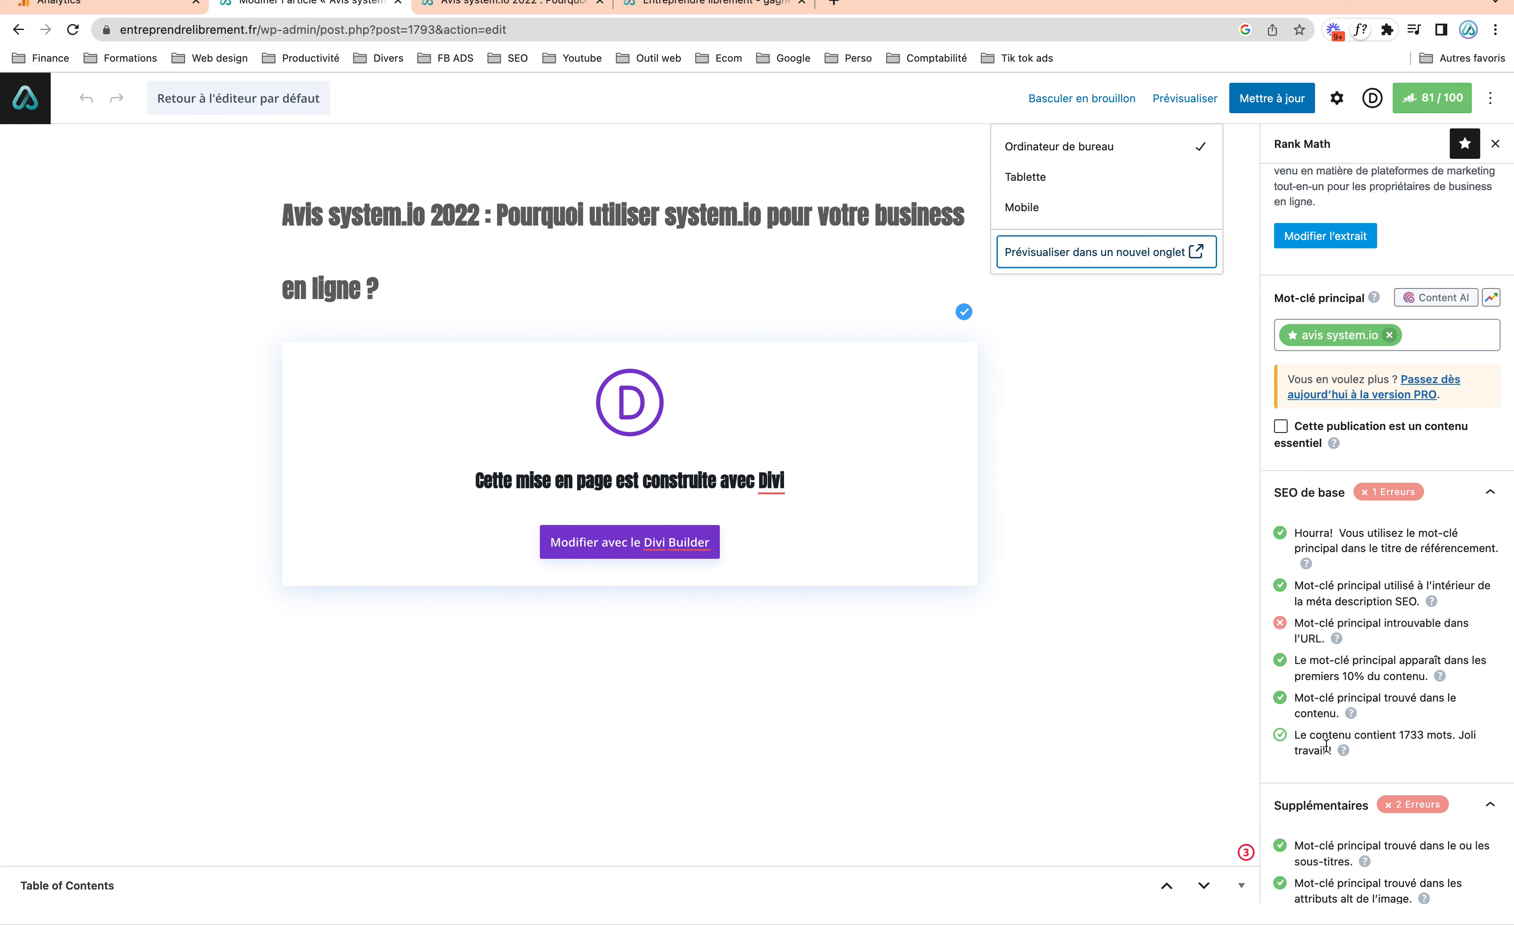
{"action": "scroll", "coordinate": [1326, 746], "scroll_direction": "down", "scroll_amount": 3}
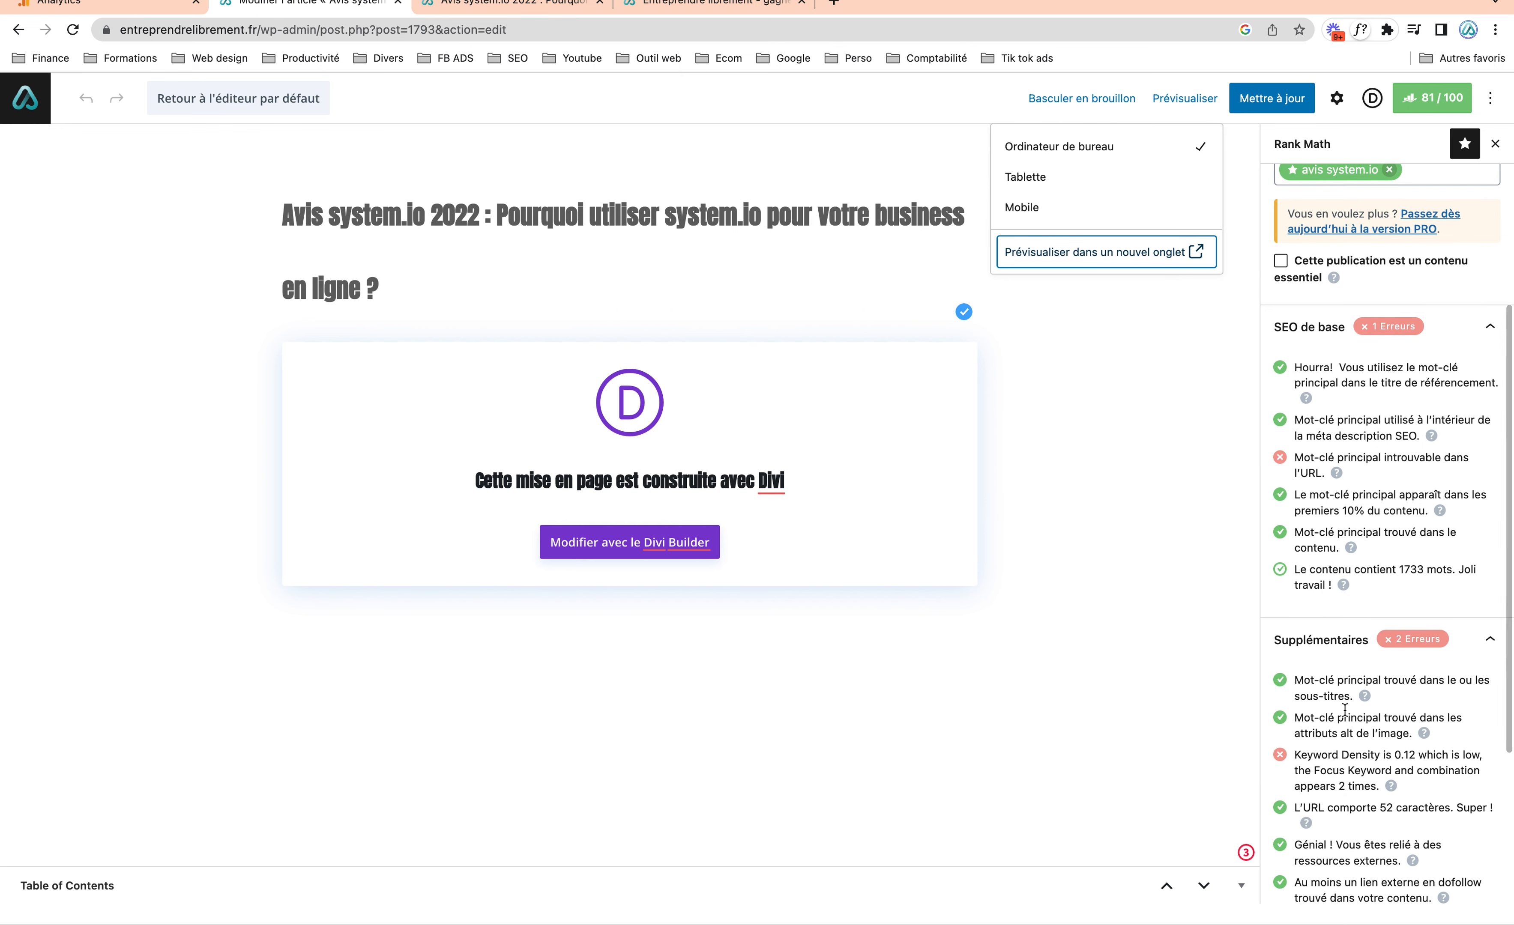
{"action": "scroll", "coordinate": [1406, 740], "scroll_direction": "down", "scroll_amount": 1}
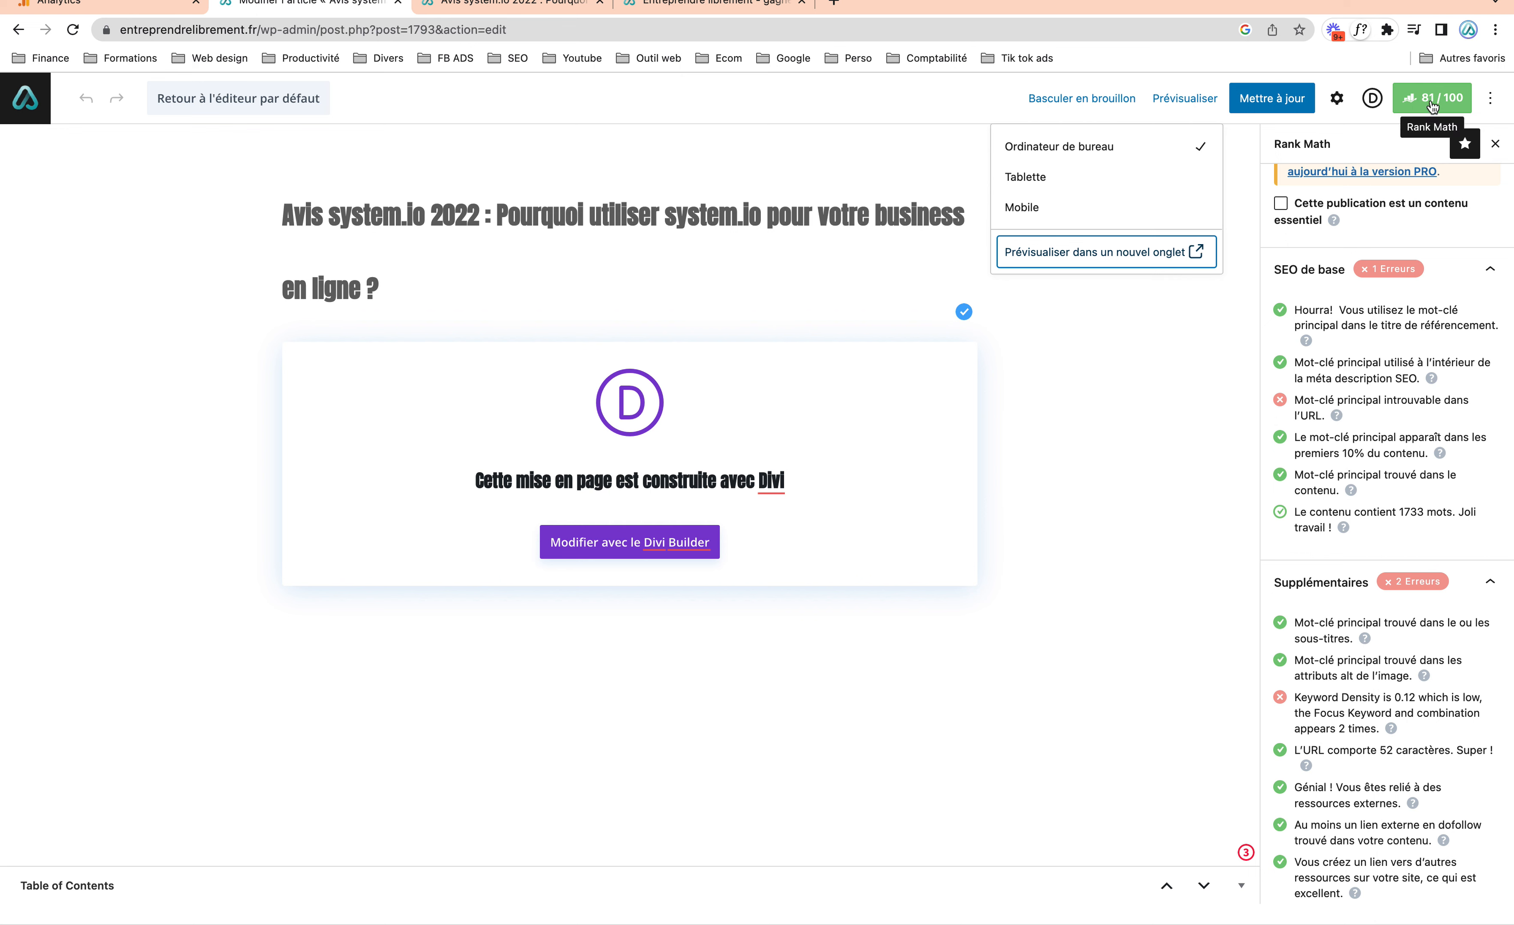
{"action": "scroll", "coordinate": [1361, 510], "scroll_direction": "down", "scroll_amount": 2}
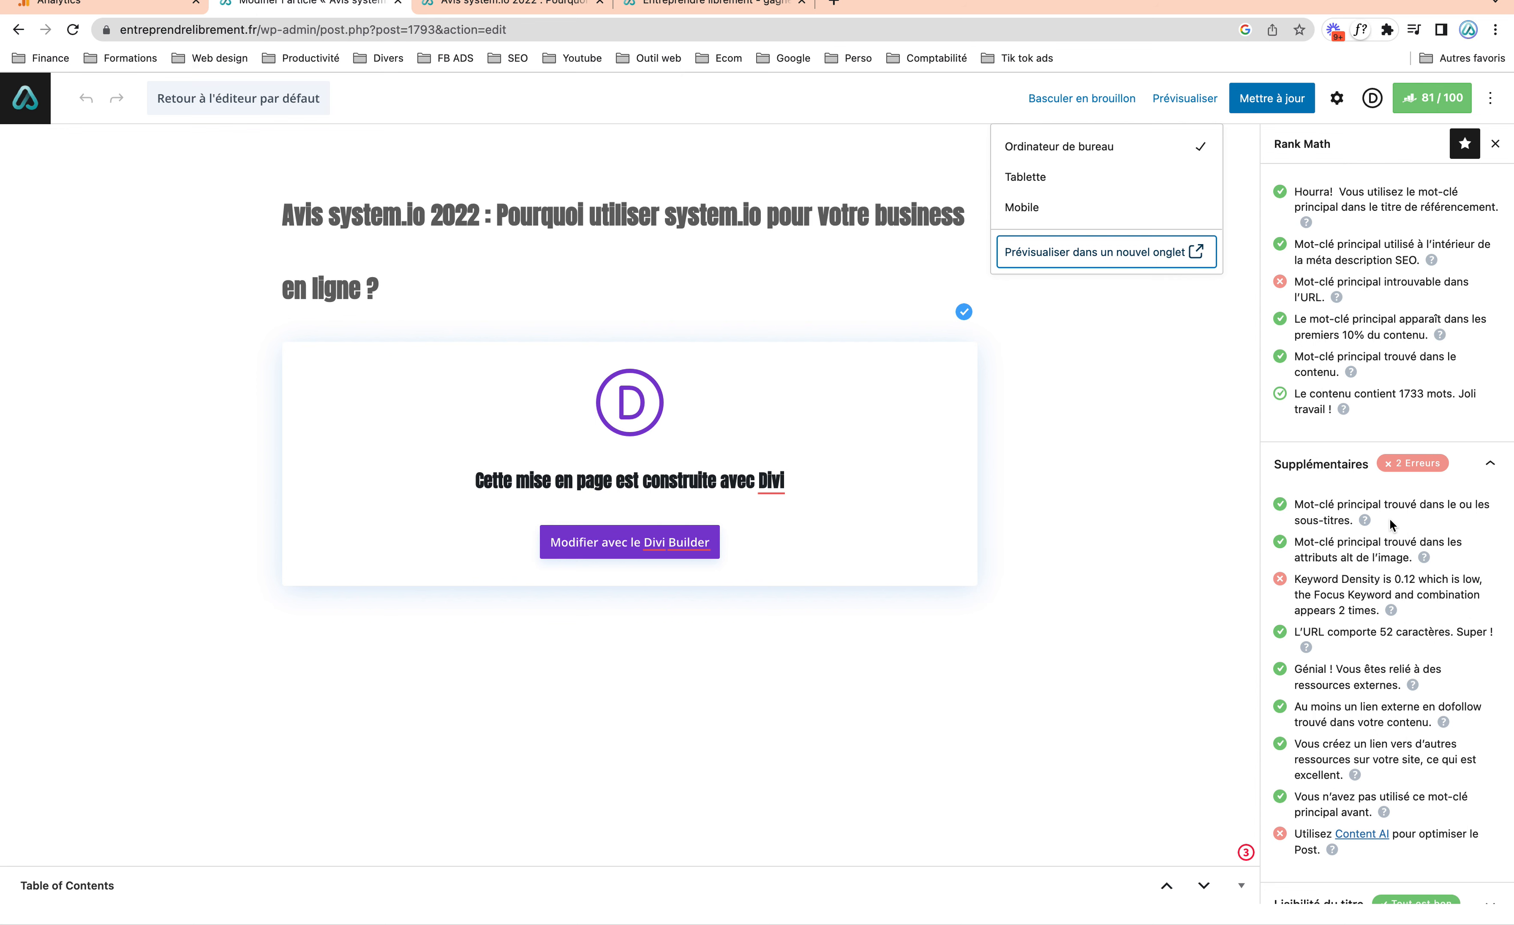
{"action": "scroll", "coordinate": [1390, 524], "scroll_direction": "up", "scroll_amount": 6}
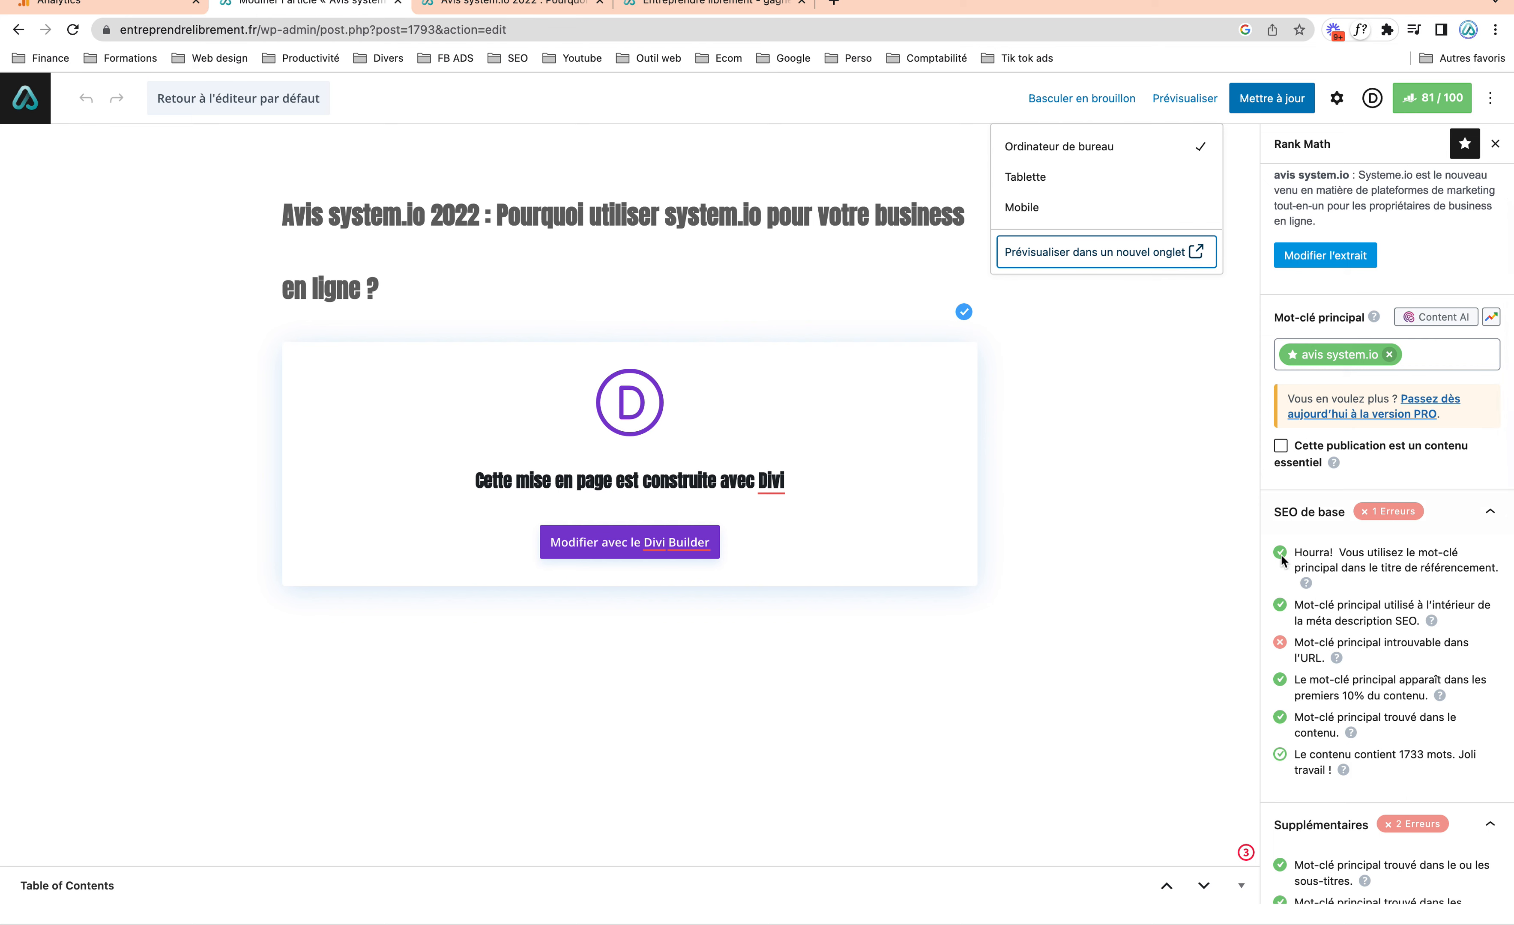
{"action": "scroll", "coordinate": [1286, 614], "scroll_direction": "down", "scroll_amount": 6}
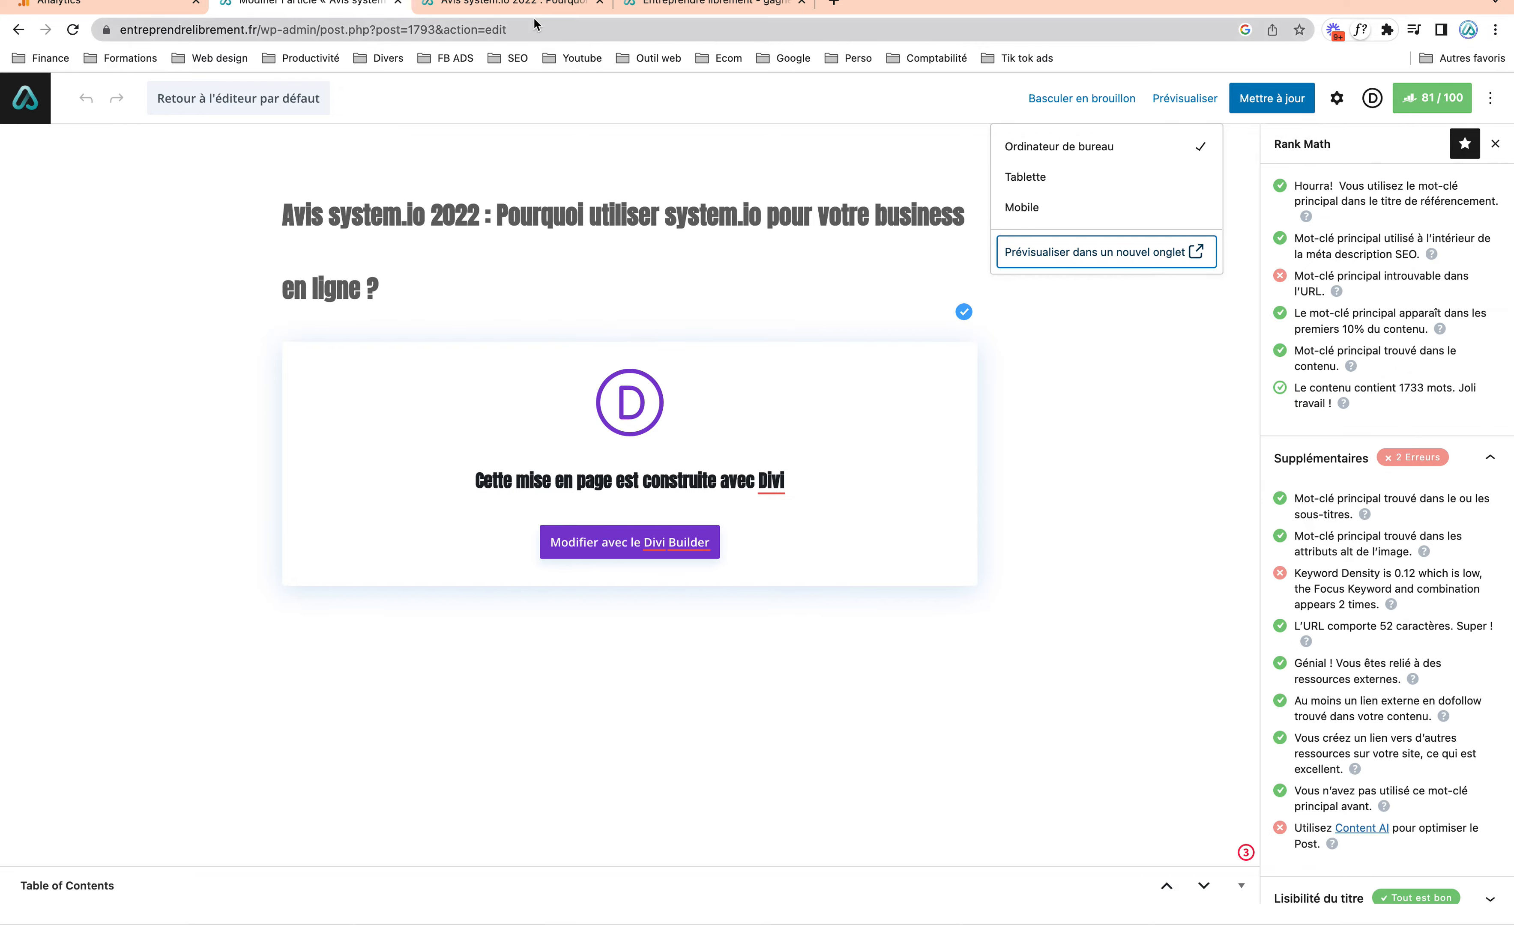
- Look through the previewed article down to the image above the "Systeme.io c'est :" section
{"action": "left_click", "coordinate": [525, 8]}
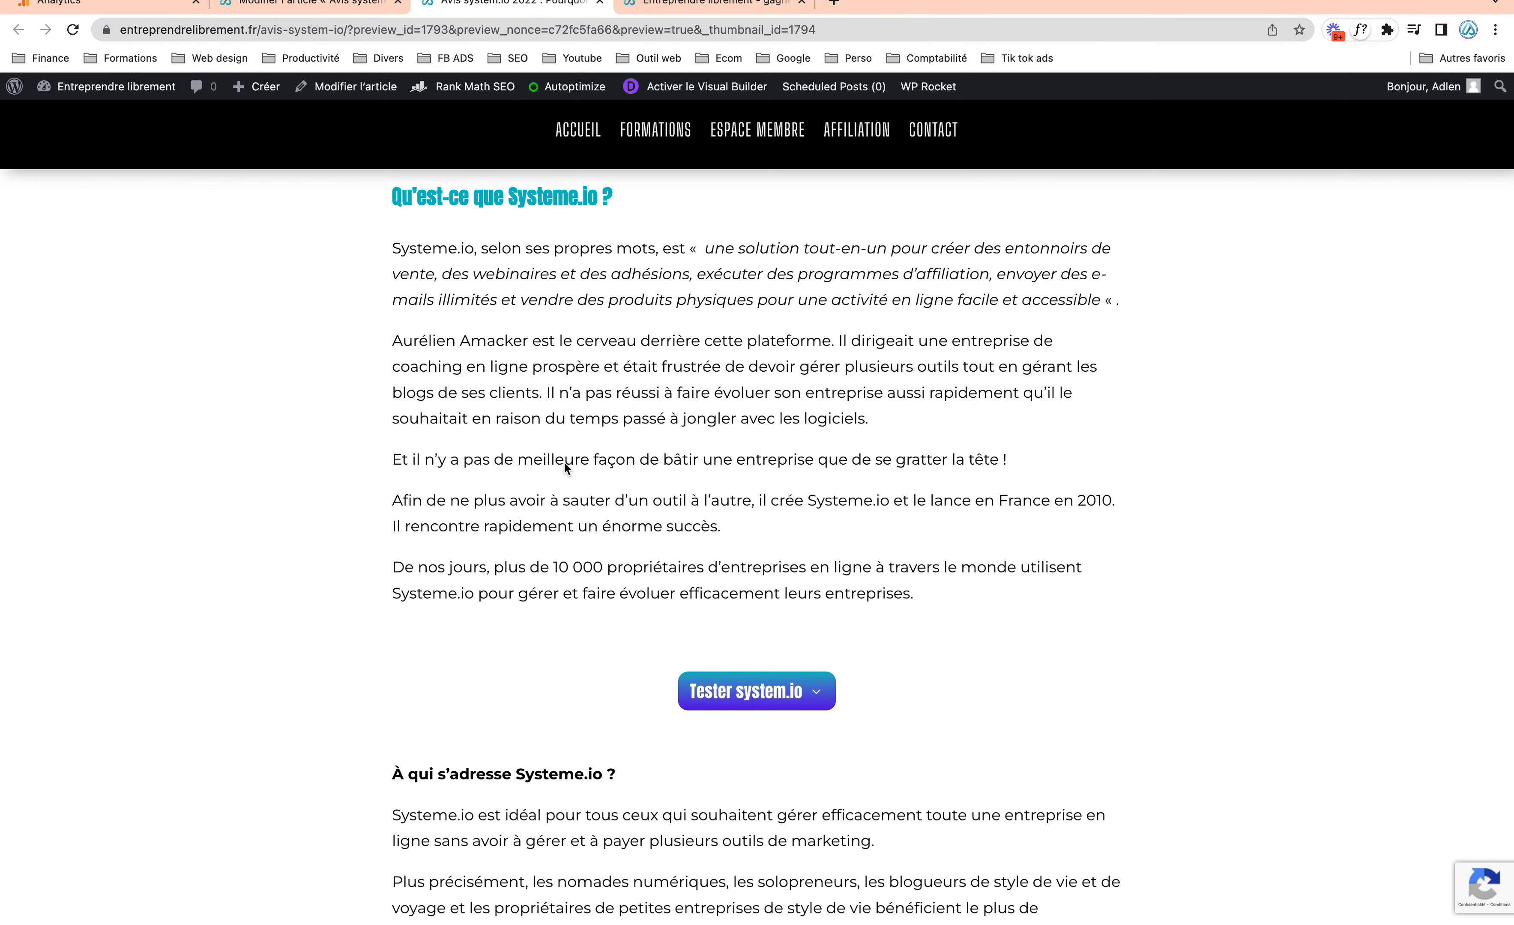
{"action": "scroll", "coordinate": [564, 461], "scroll_direction": "down", "scroll_amount": 15}
{"action": "scroll", "coordinate": [802, 367], "scroll_direction": "up", "scroll_amount": 5}
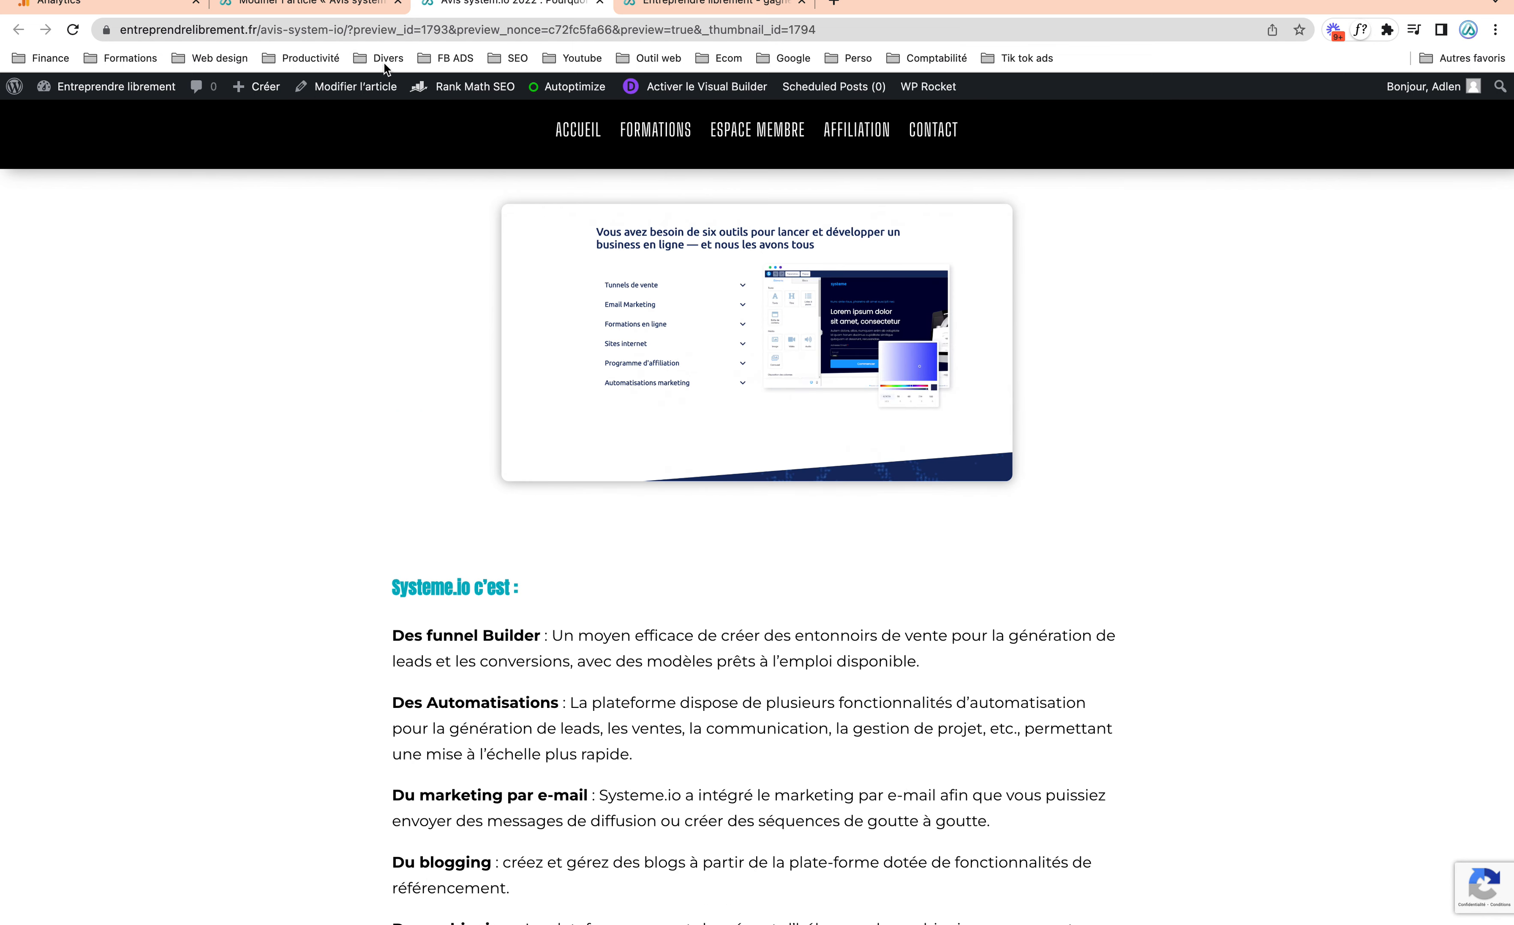
- Open the site's media library, inspect the alternative text and title of the article image 4-min.png, and close its details
{"action": "mouse_move", "coordinate": [116, 100]}
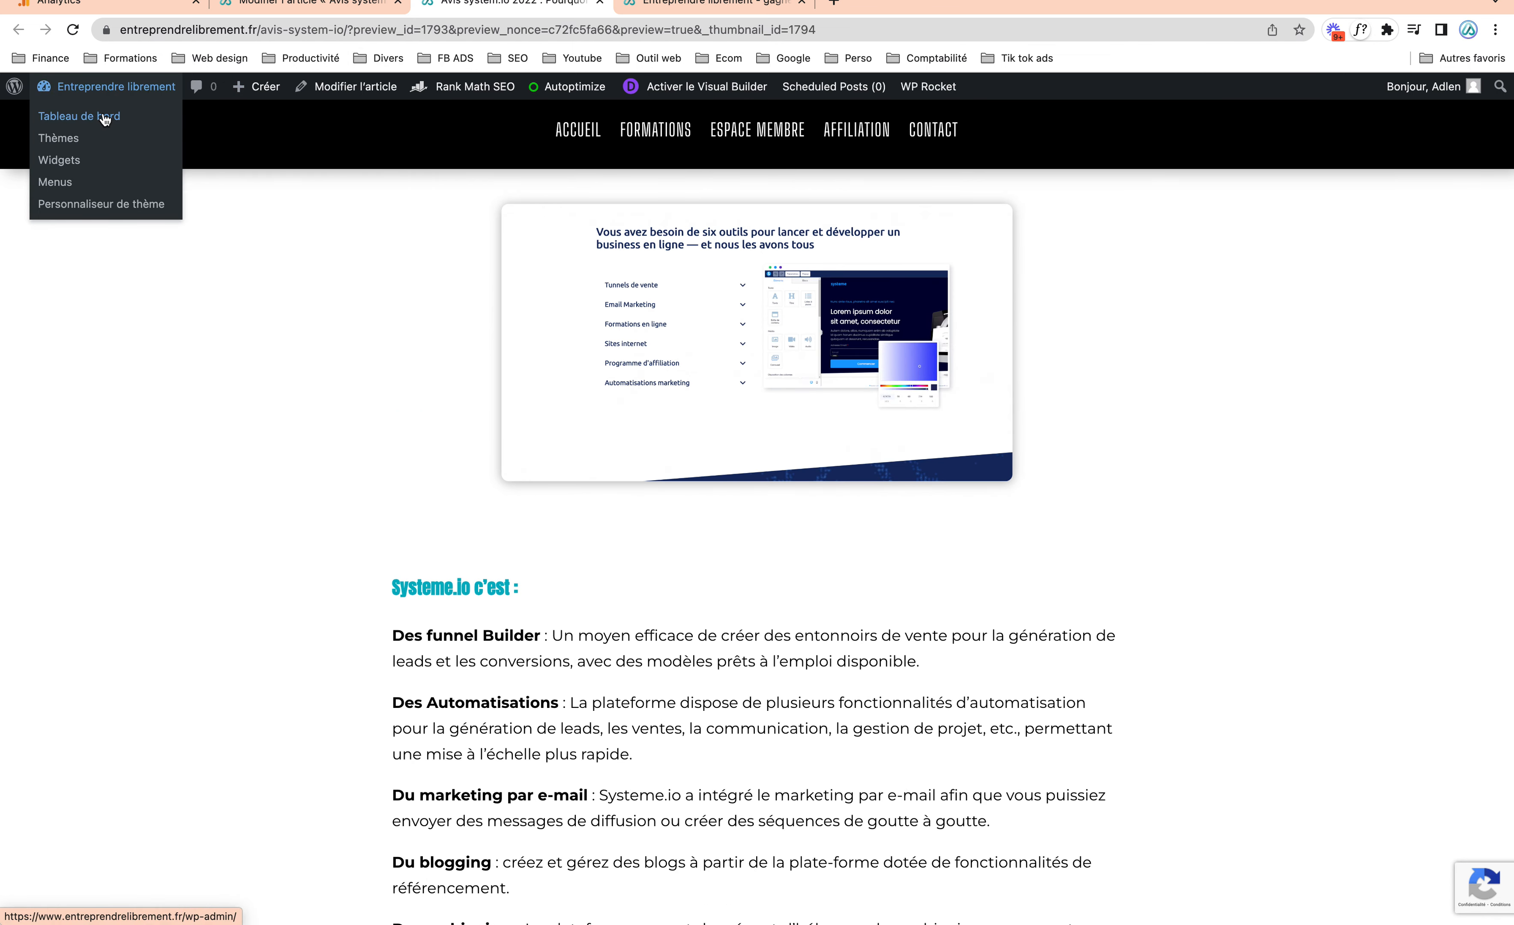
{"action": "left_click", "coordinate": [104, 120]}
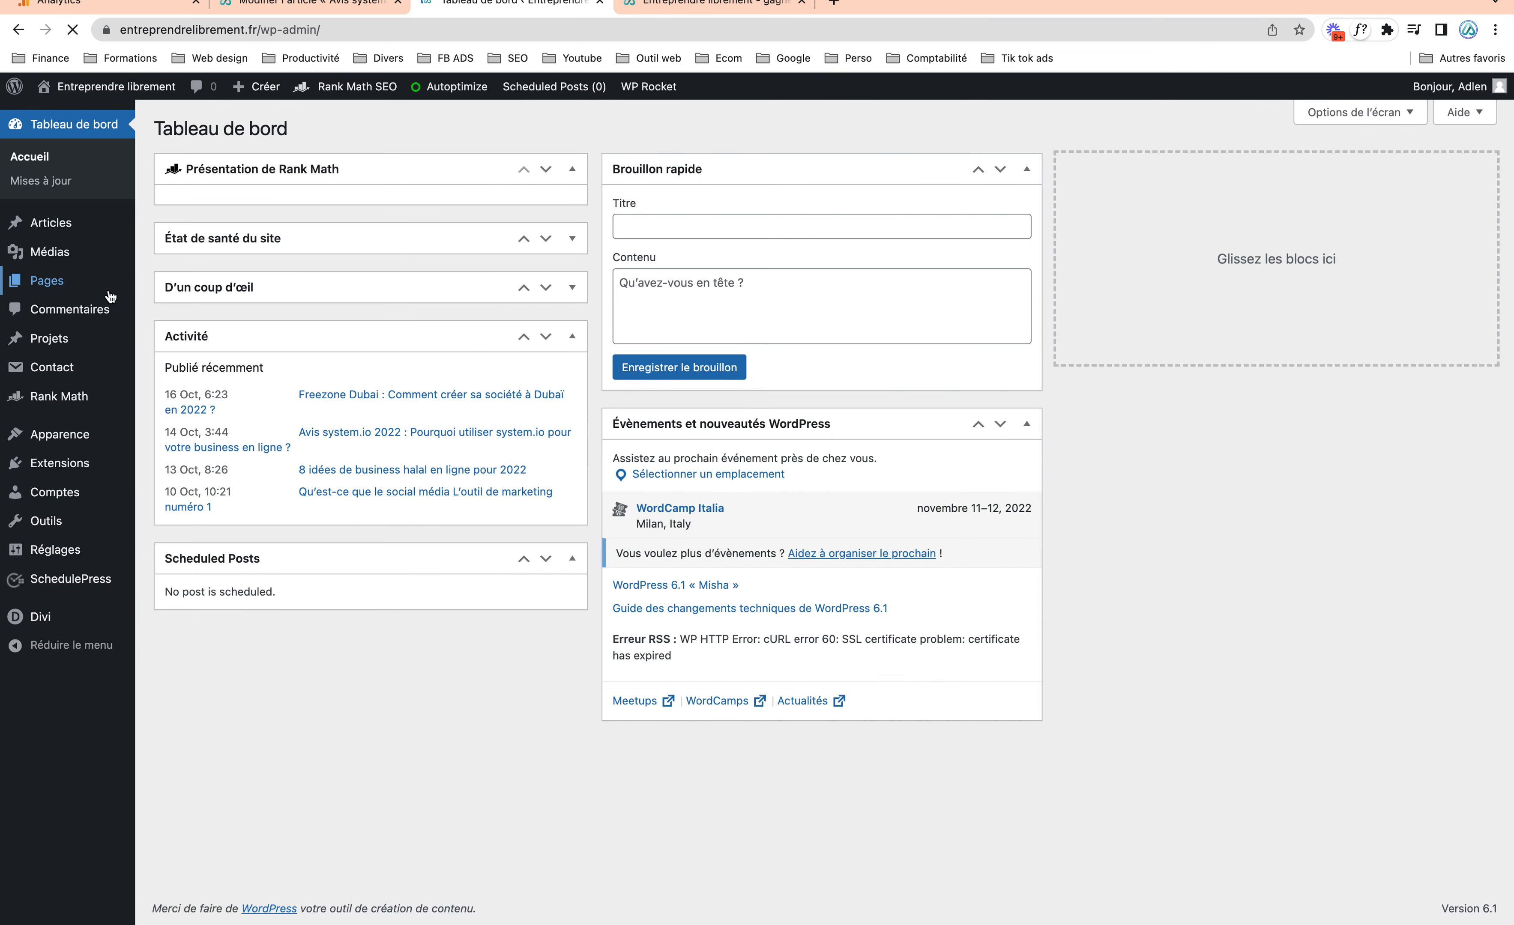
{"action": "mouse_move", "coordinate": [73, 251]}
{"action": "left_click", "coordinate": [175, 259]}
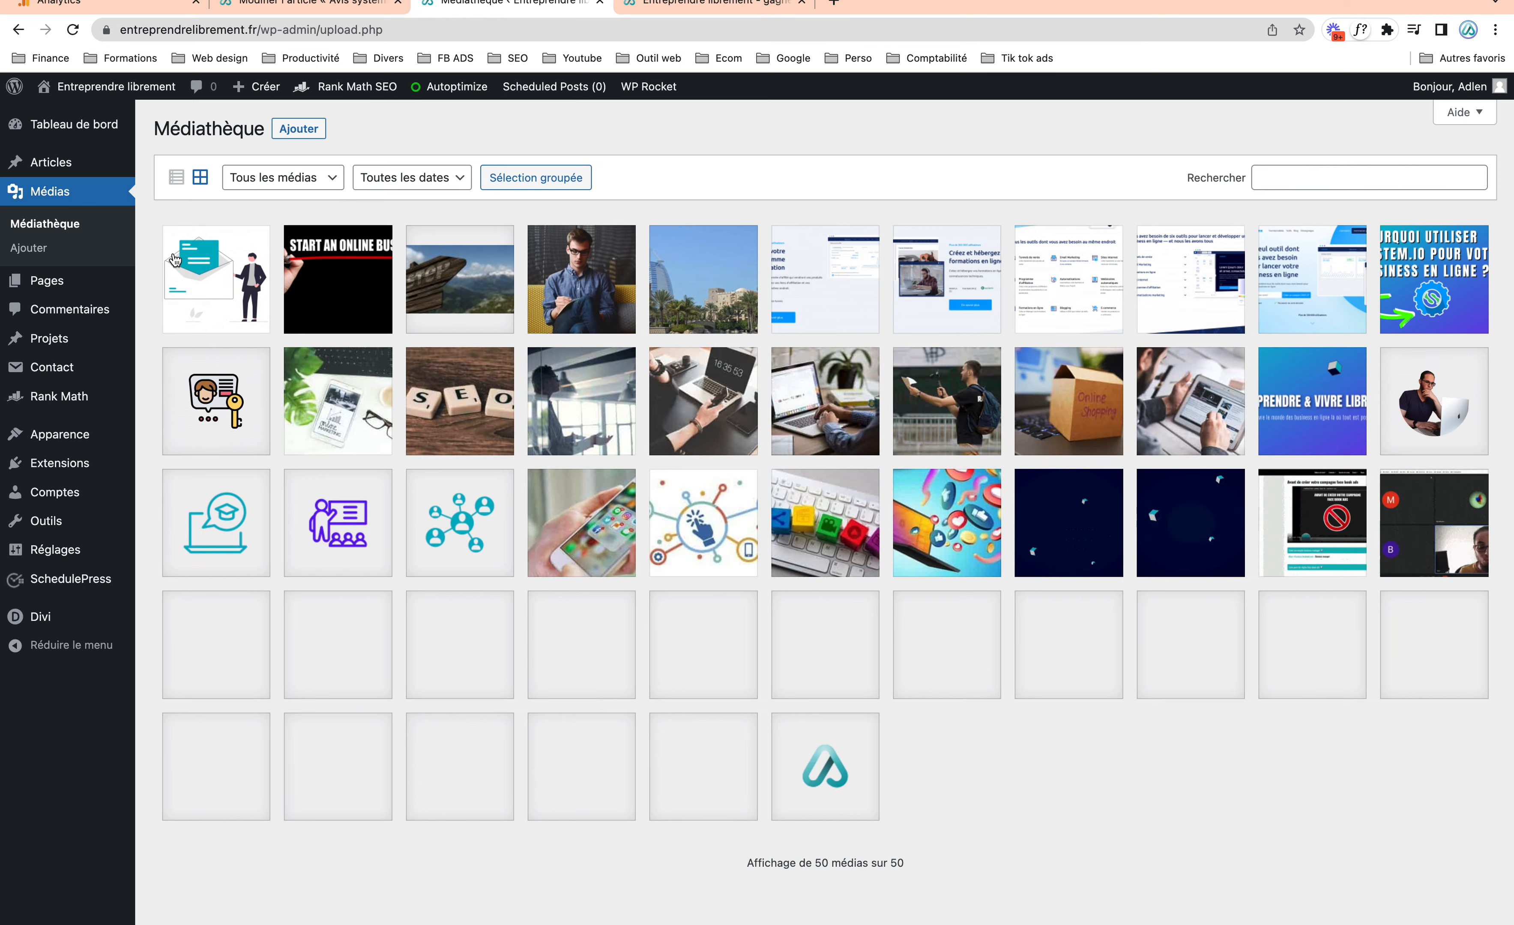
{"action": "left_click", "coordinate": [1068, 298]}
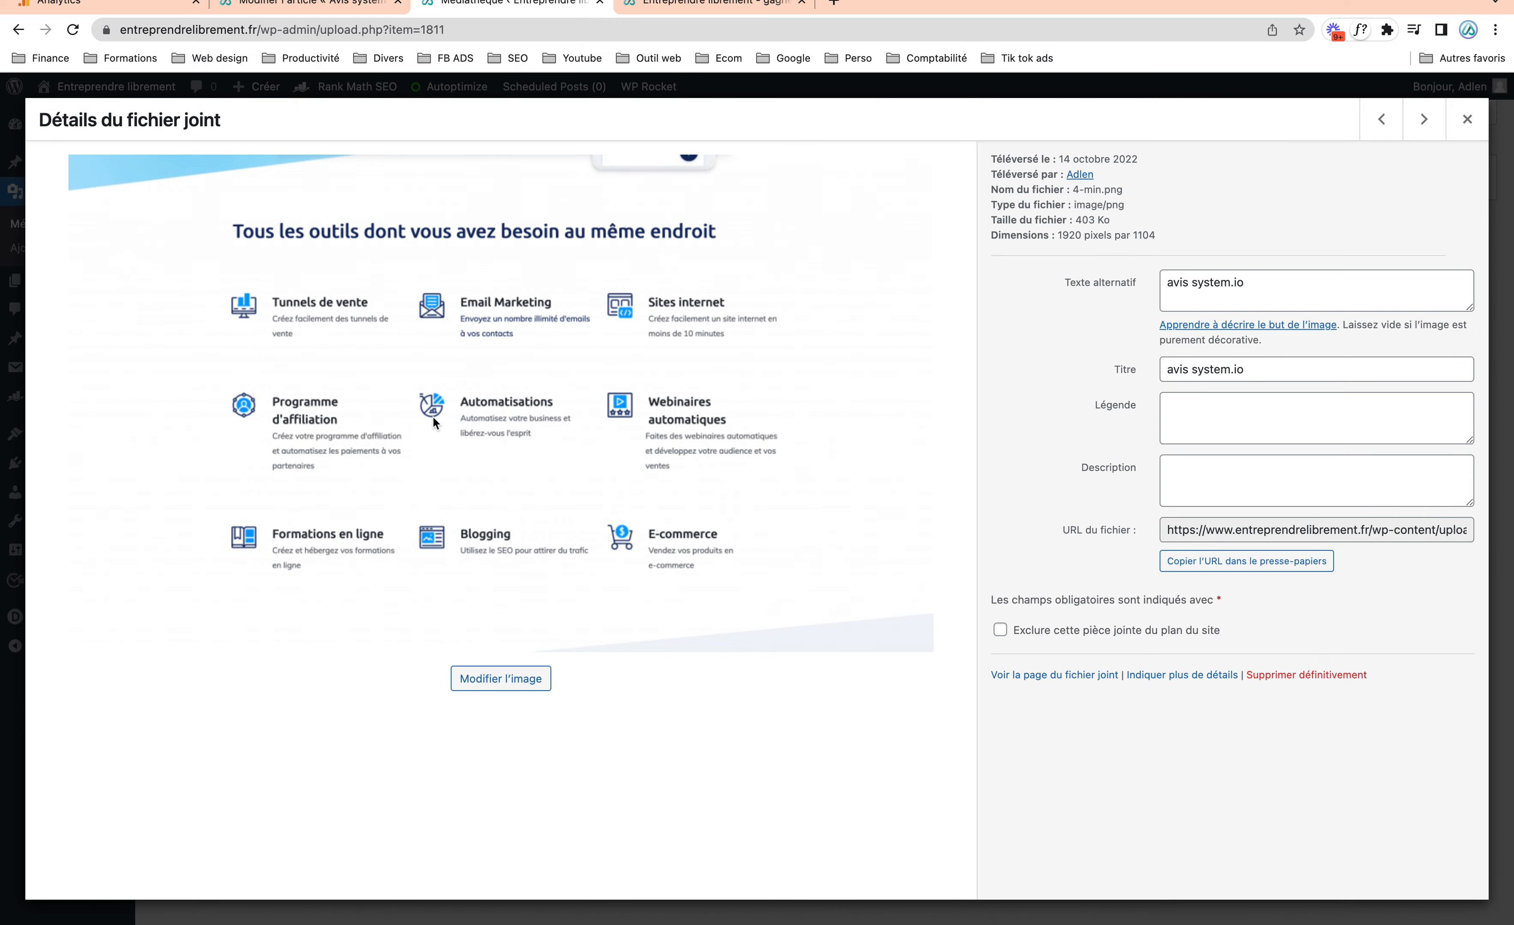
{"action": "left_click", "coordinate": [1467, 119]}
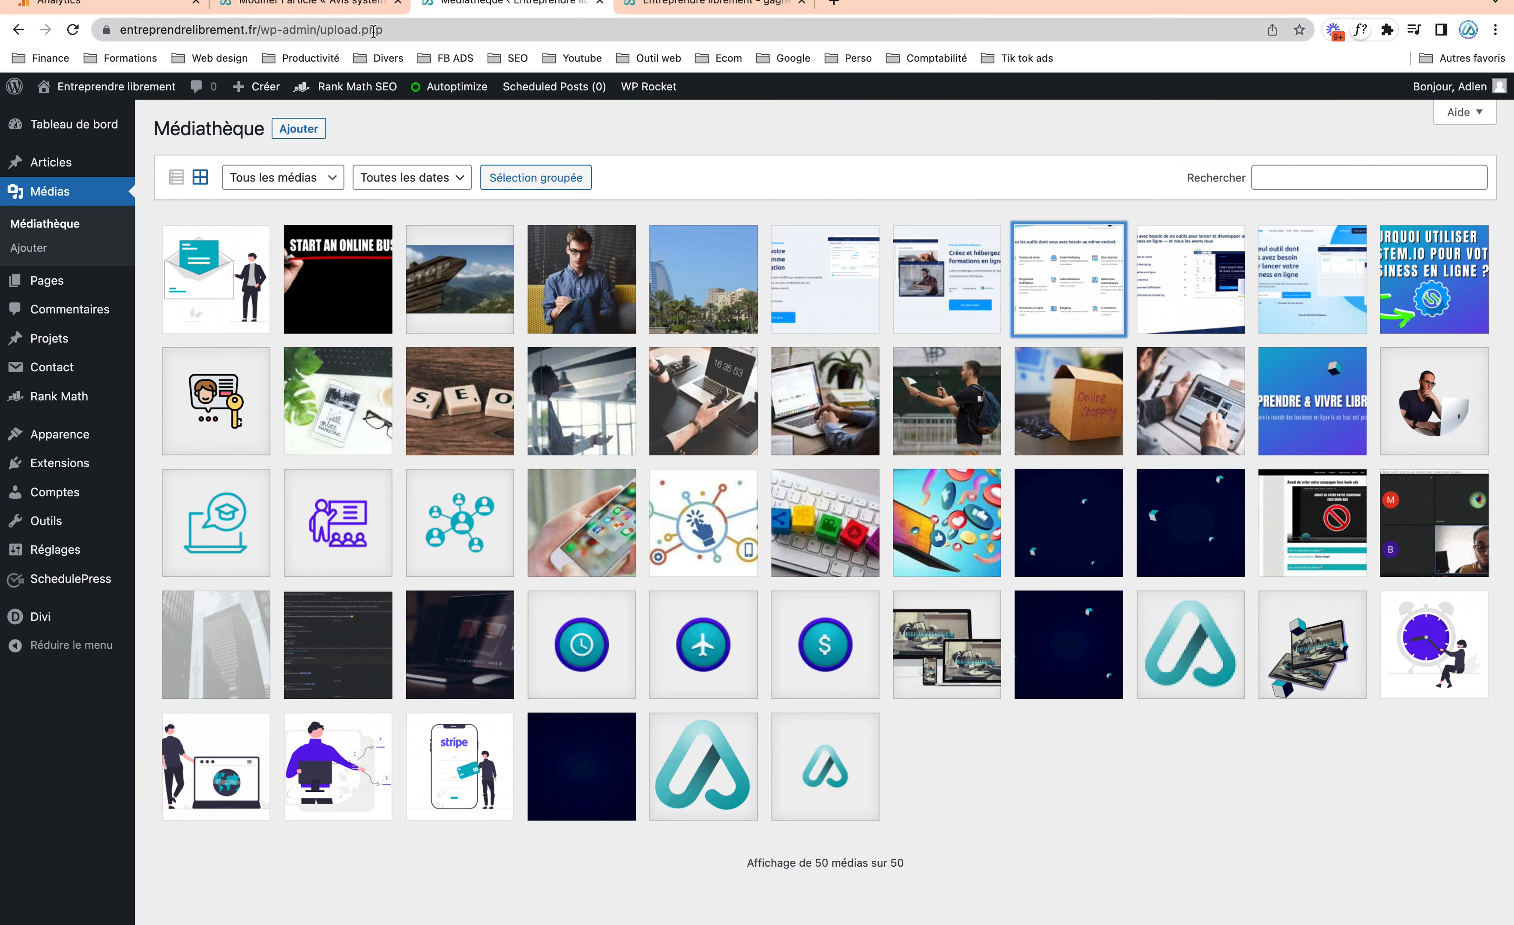
- Return to the article editor and examine the keyword density, URL length and link checks, highlighting the keyword density message
{"action": "left_click", "coordinate": [328, 9]}
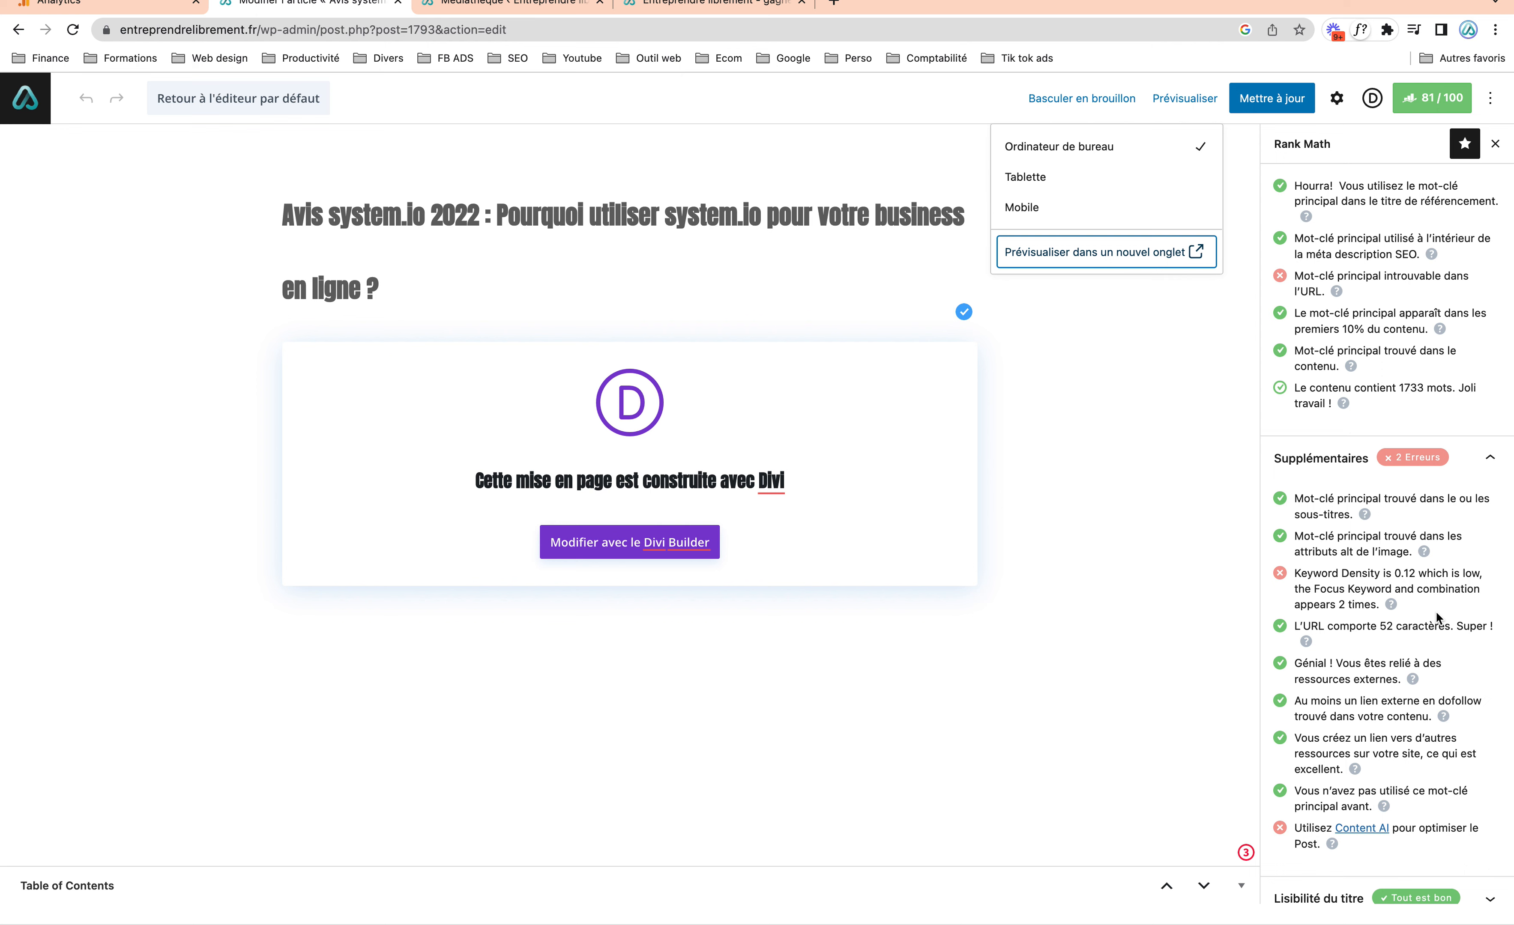
{"action": "scroll", "coordinate": [1435, 611], "scroll_direction": "down", "scroll_amount": 1}
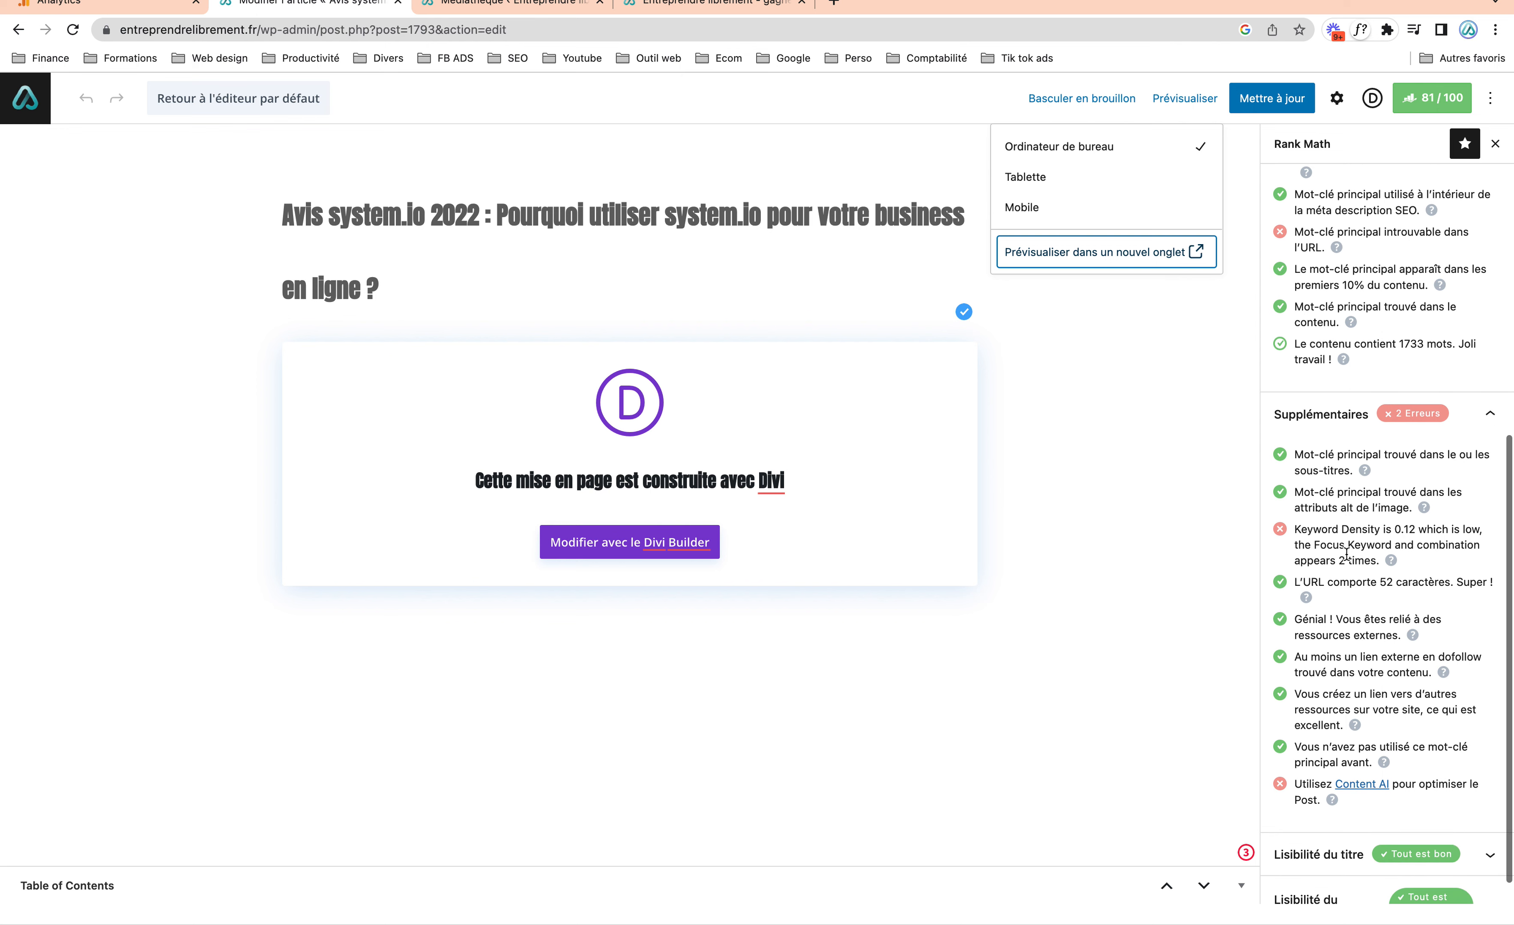
{"action": "left_click_drag", "start_coordinate": [1294, 529], "coordinate": [1326, 545]}
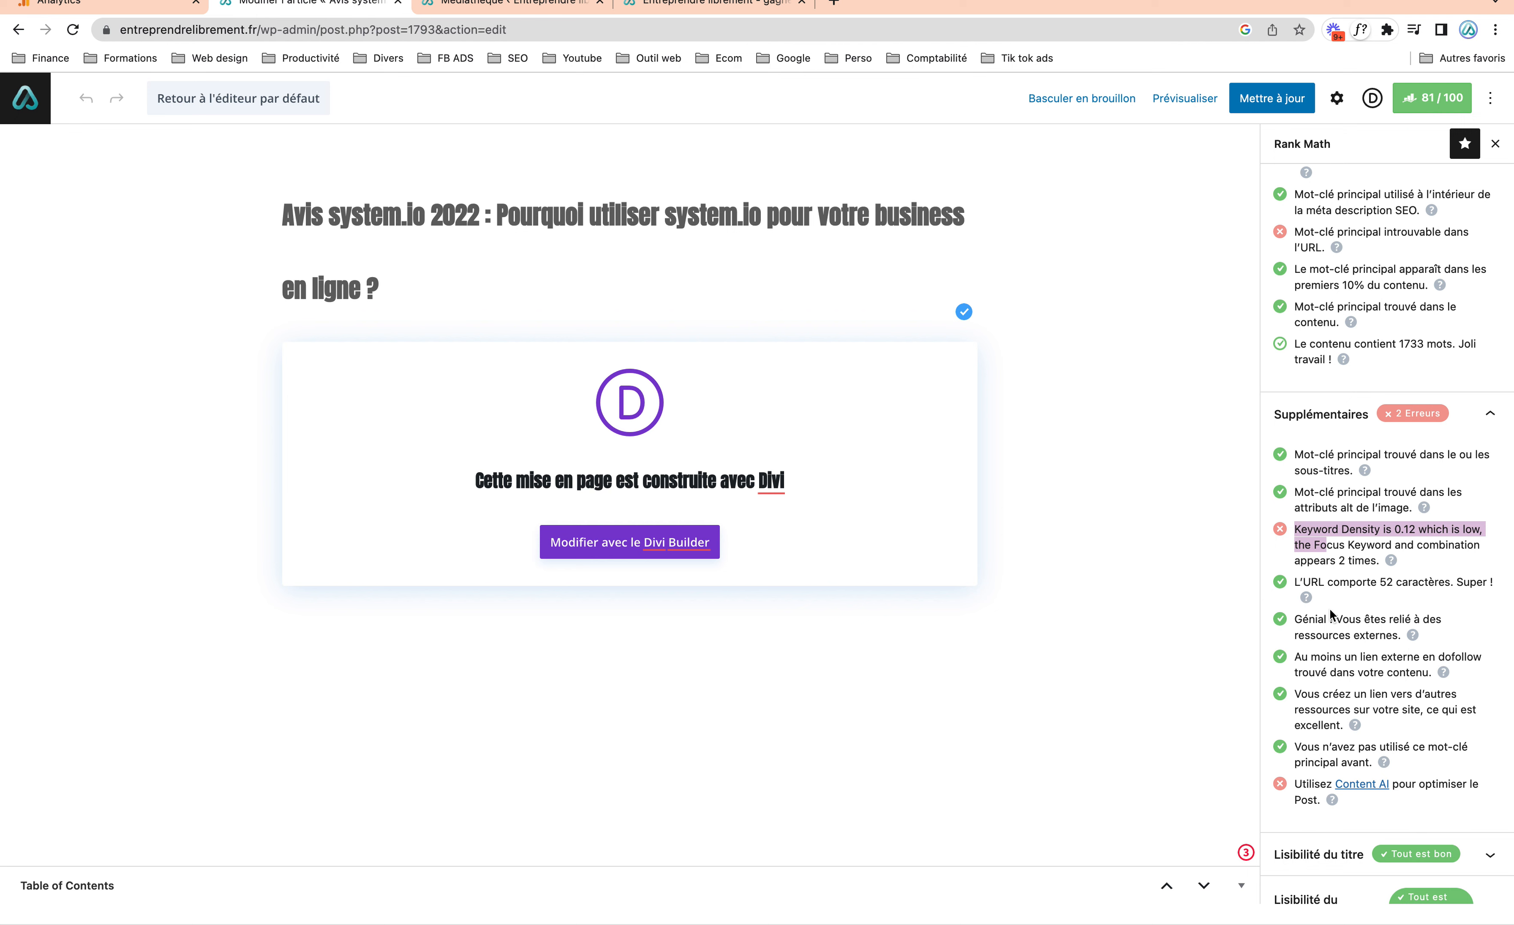
{"action": "scroll", "coordinate": [1331, 610], "scroll_direction": "down", "scroll_amount": 1}
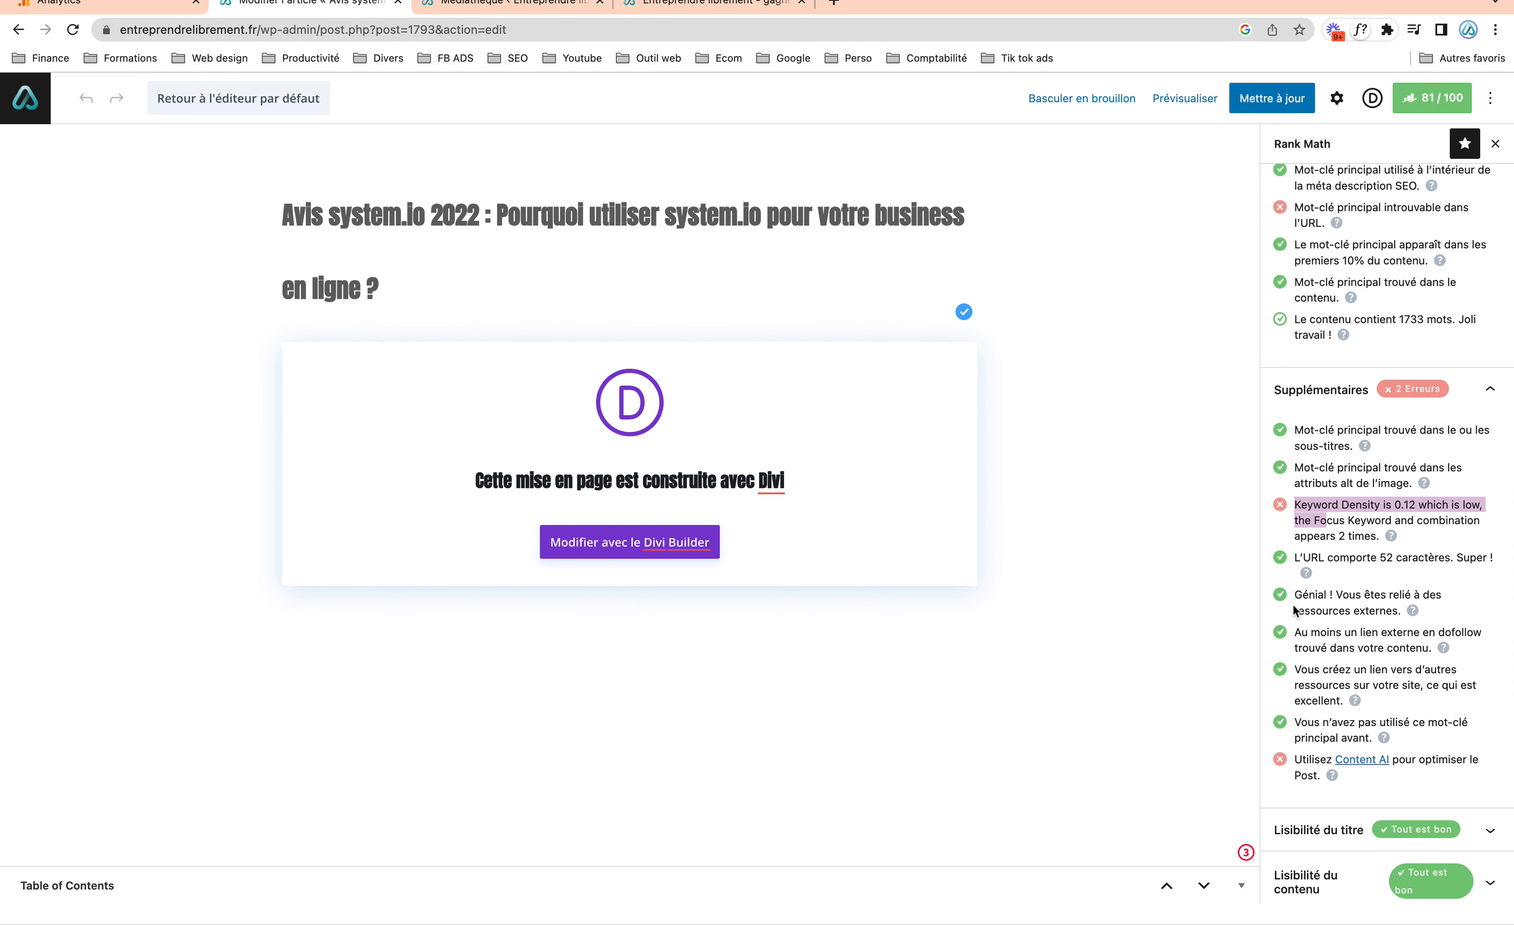
- Look over the site's home page down to the "Imagine-toi !" section and return to the article editor
{"action": "left_click", "coordinate": [510, 6]}
{"action": "left_click", "coordinate": [693, 6]}
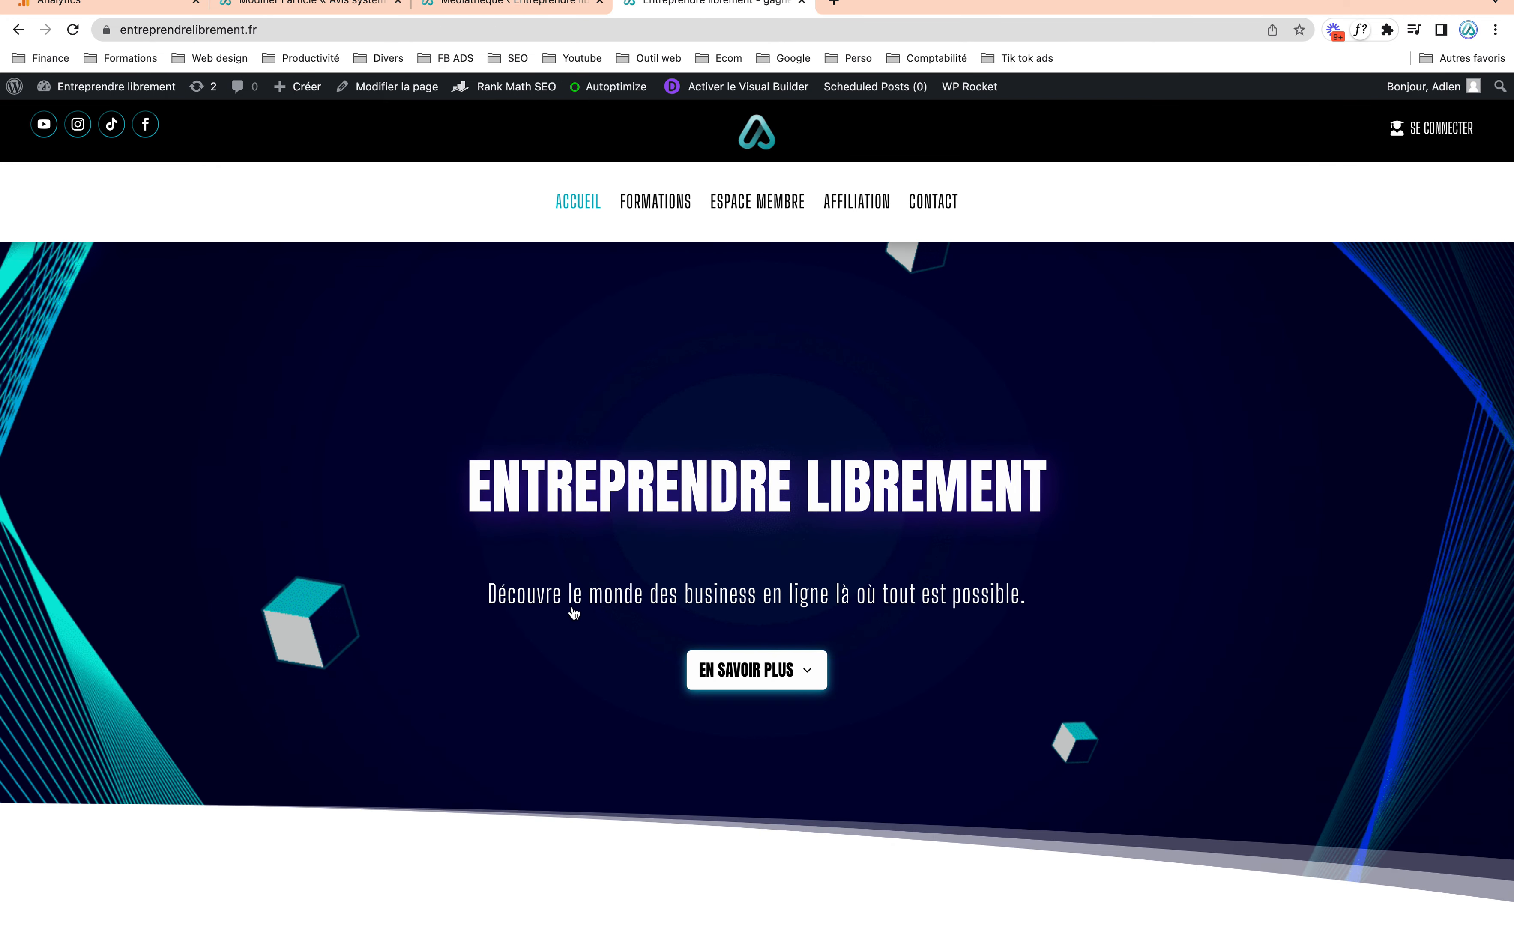
{"action": "scroll", "coordinate": [572, 616], "scroll_direction": "down", "scroll_amount": 10}
{"action": "scroll", "coordinate": [563, 629], "scroll_direction": "up", "scroll_amount": 3}
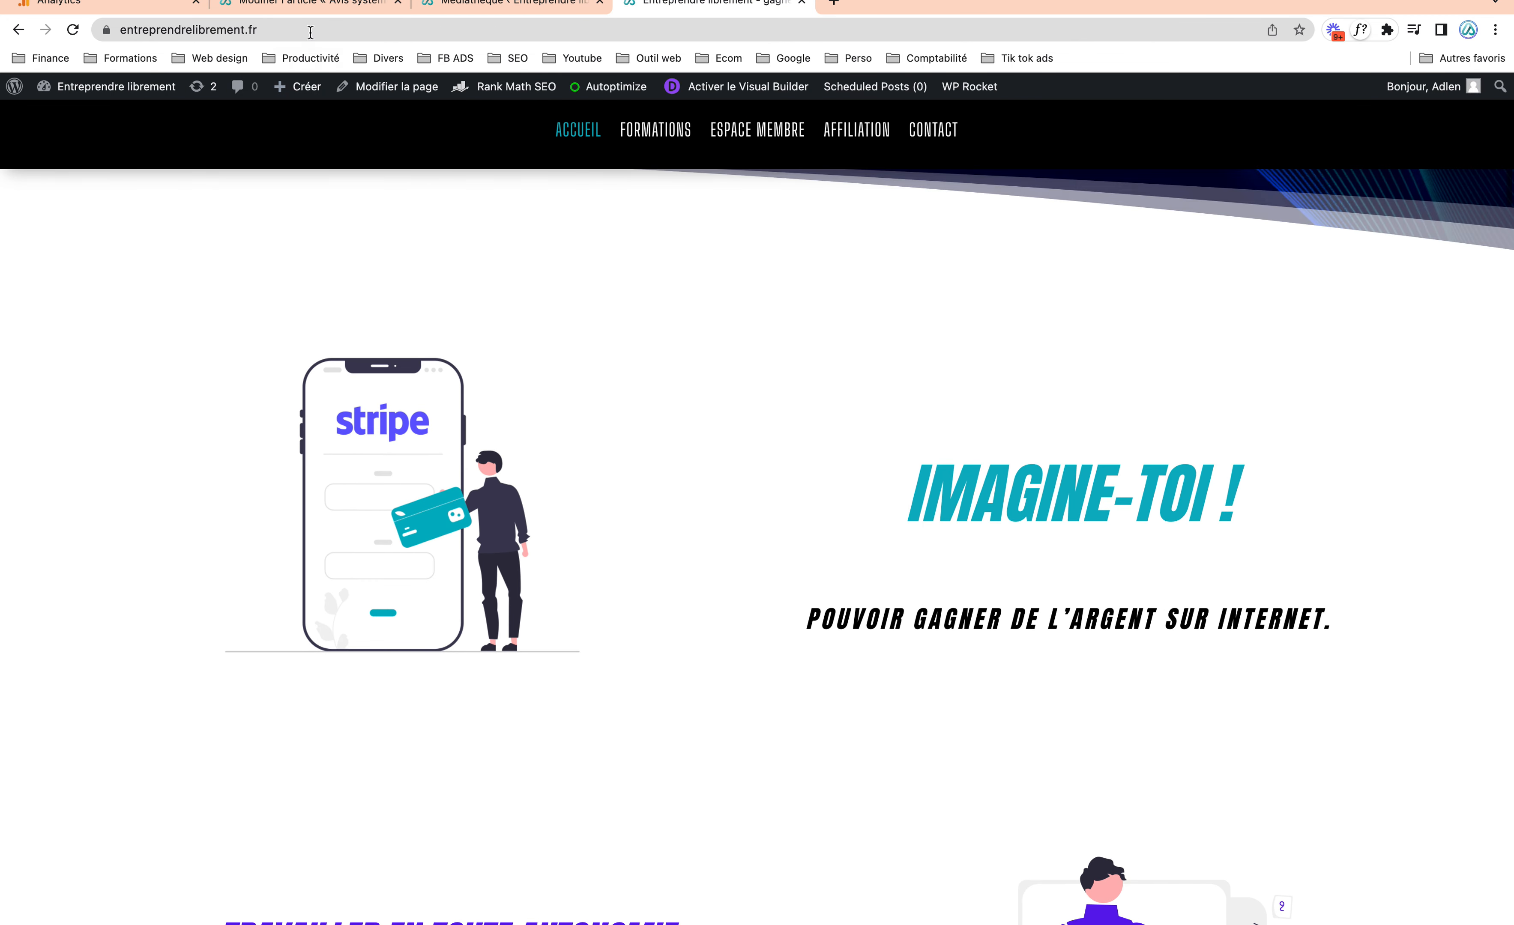
{"action": "left_click", "coordinate": [311, 8]}
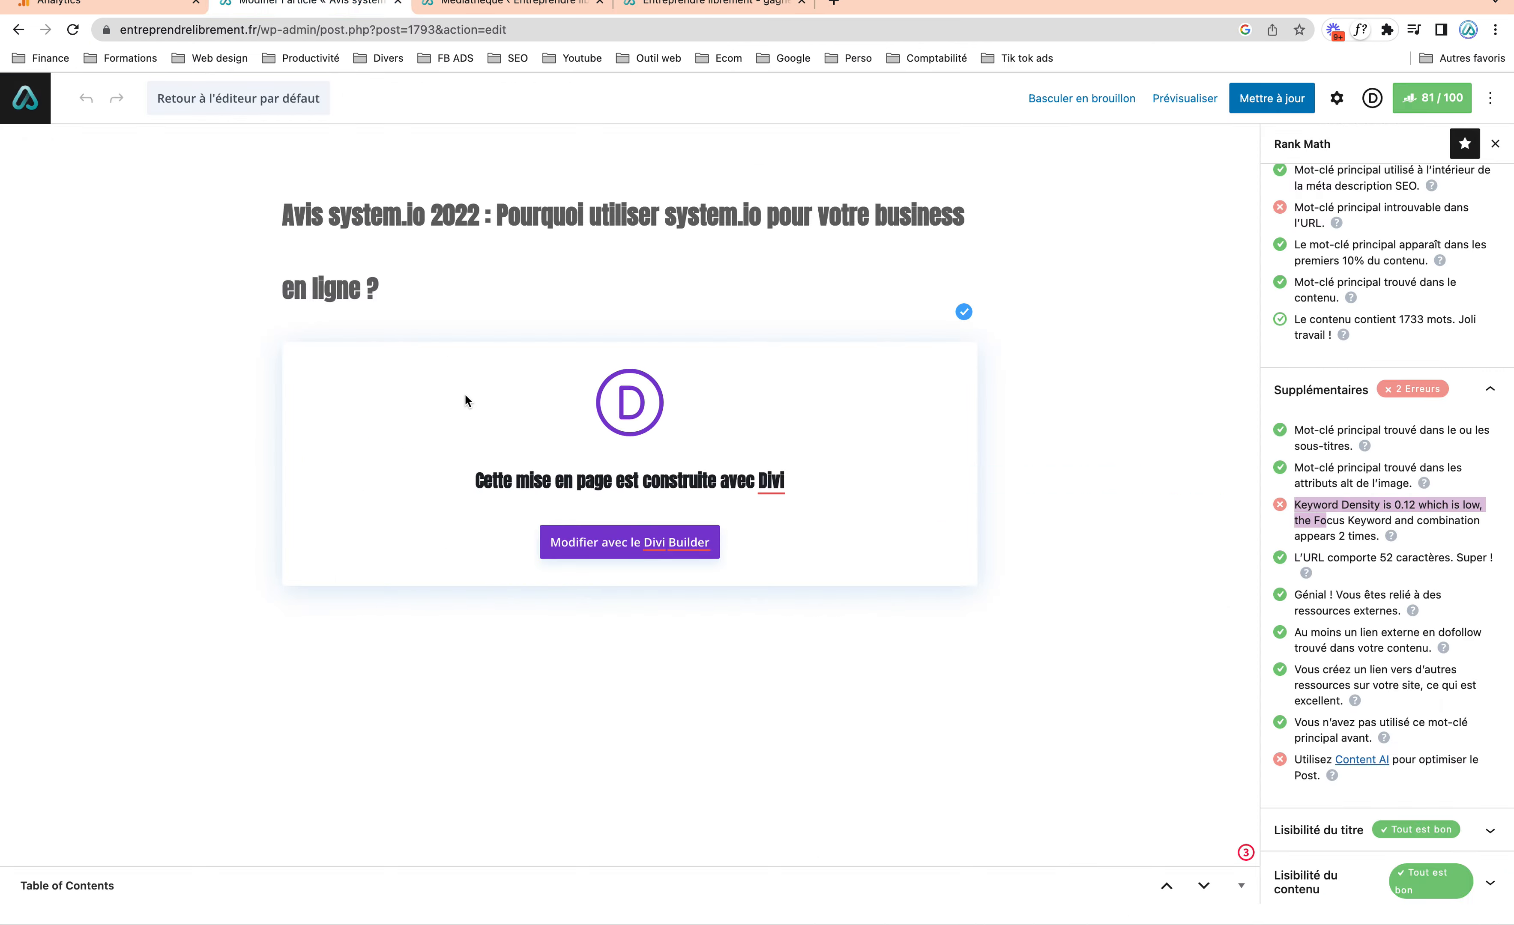
- Go back from the media library to the article preview and find the "Avis system.io :" introduction below the cover image
{"action": "left_click", "coordinate": [509, 5]}
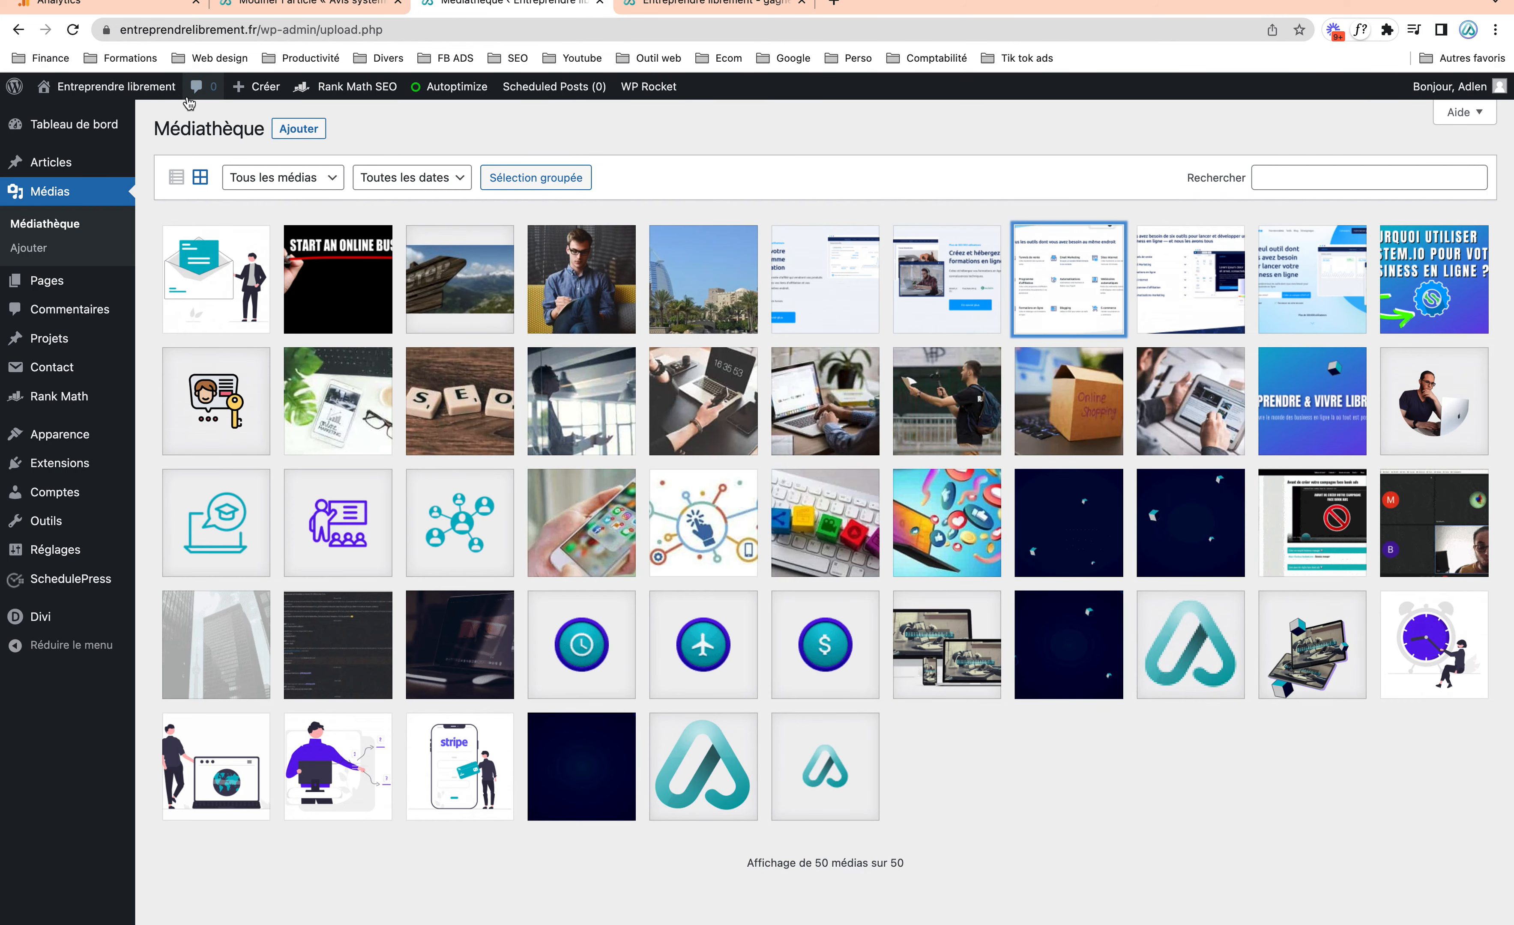
{"action": "left_click", "coordinate": [17, 32]}
{"action": "left_click", "coordinate": [17, 32]}
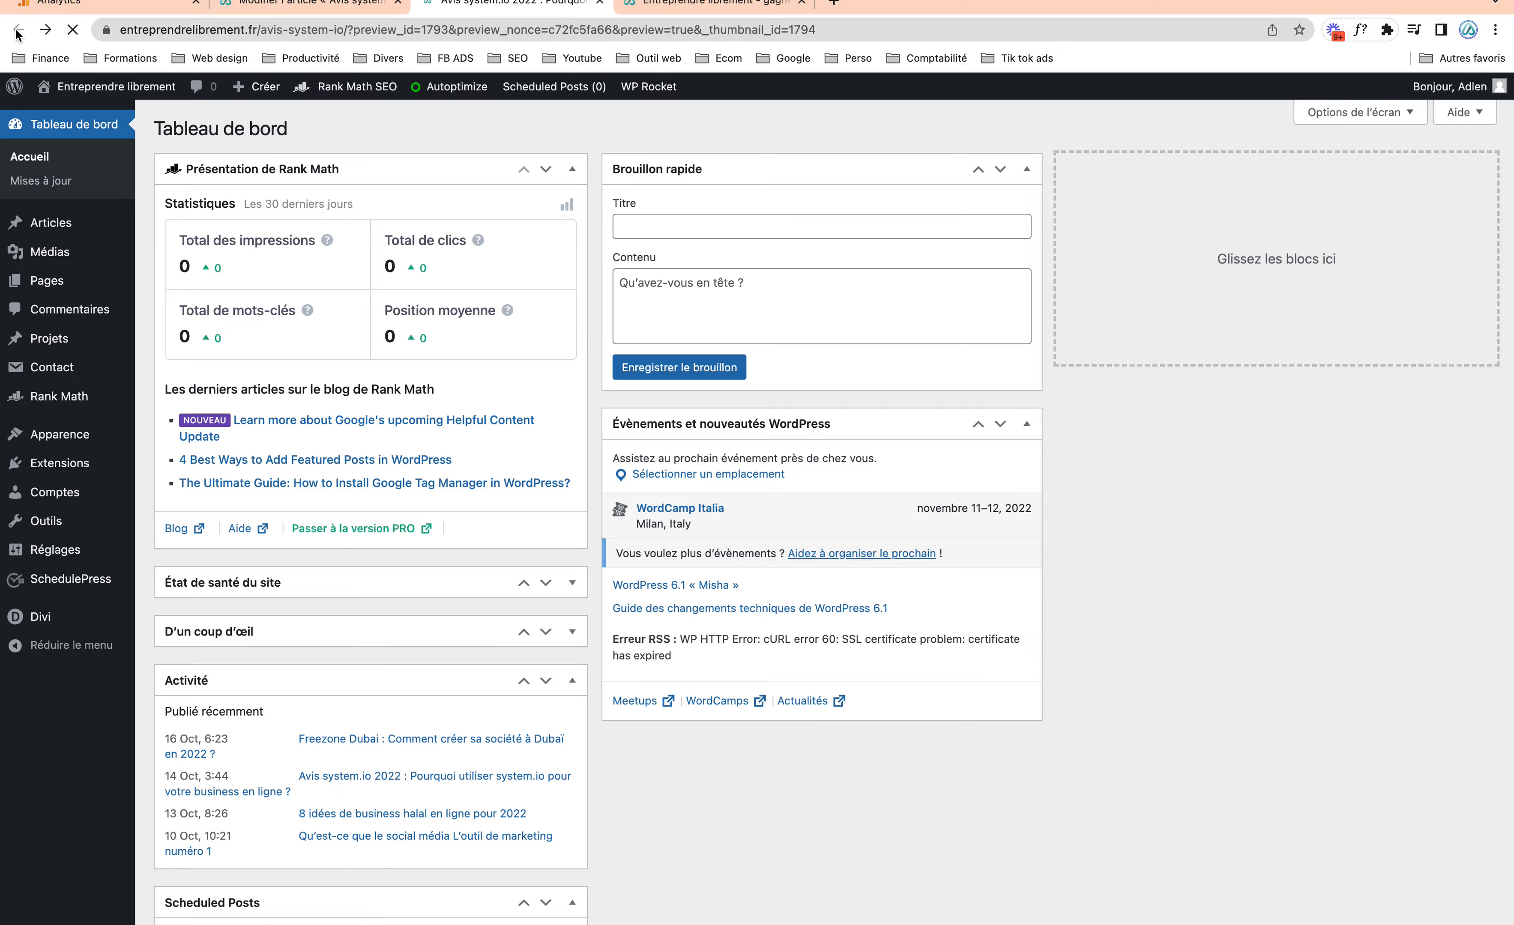
{"action": "scroll", "coordinate": [475, 348], "scroll_direction": "up", "scroll_amount": 20}
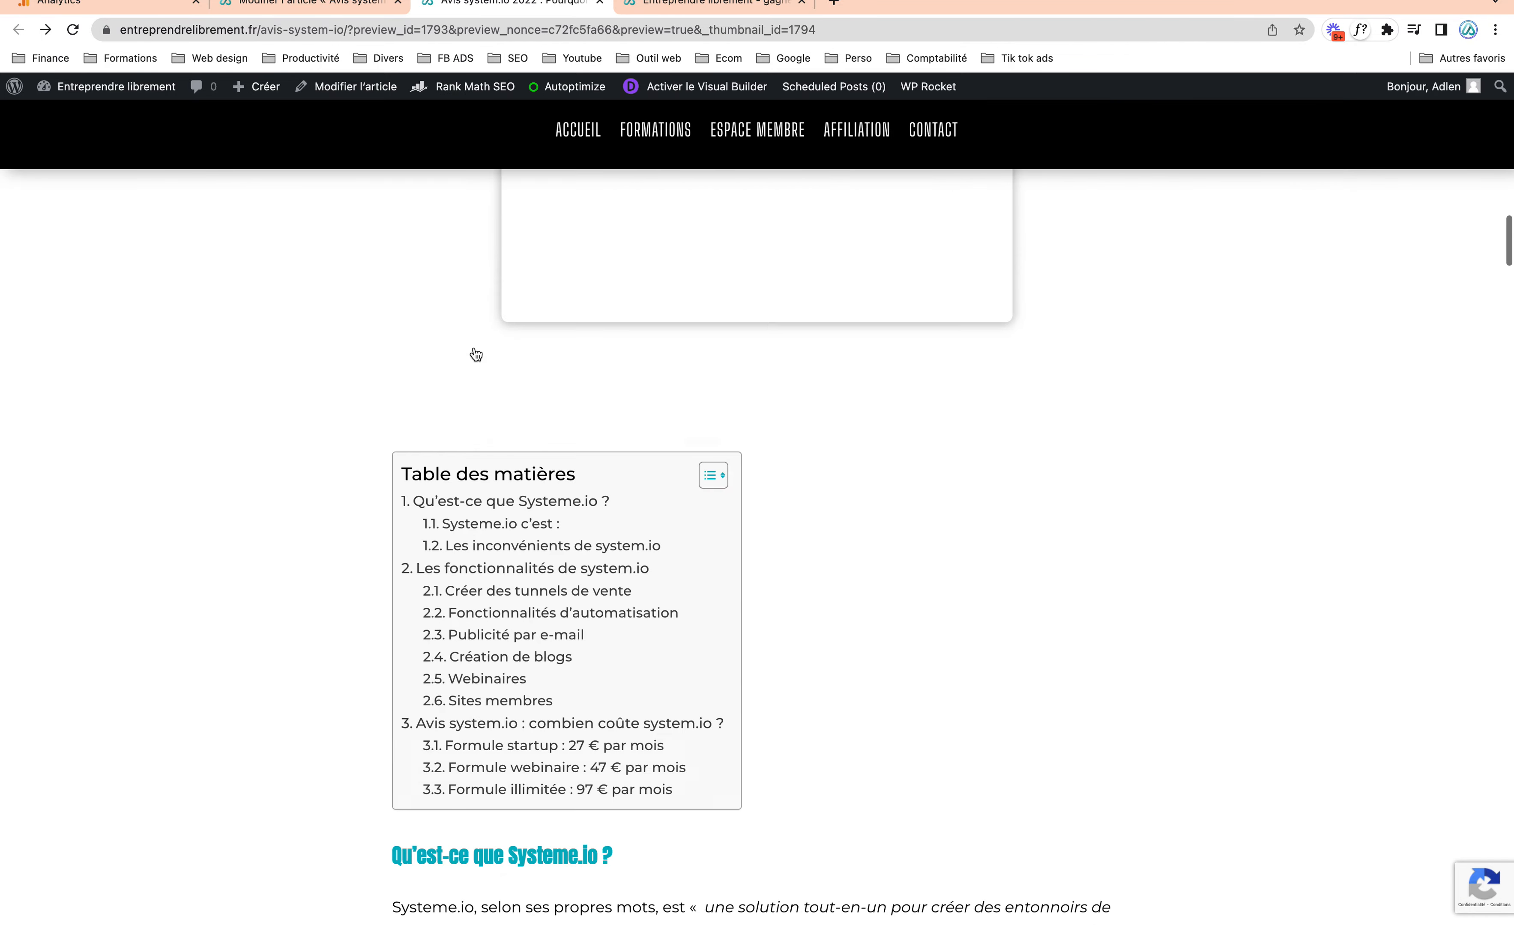
{"action": "scroll", "coordinate": [474, 348], "scroll_direction": "down", "scroll_amount": 6}
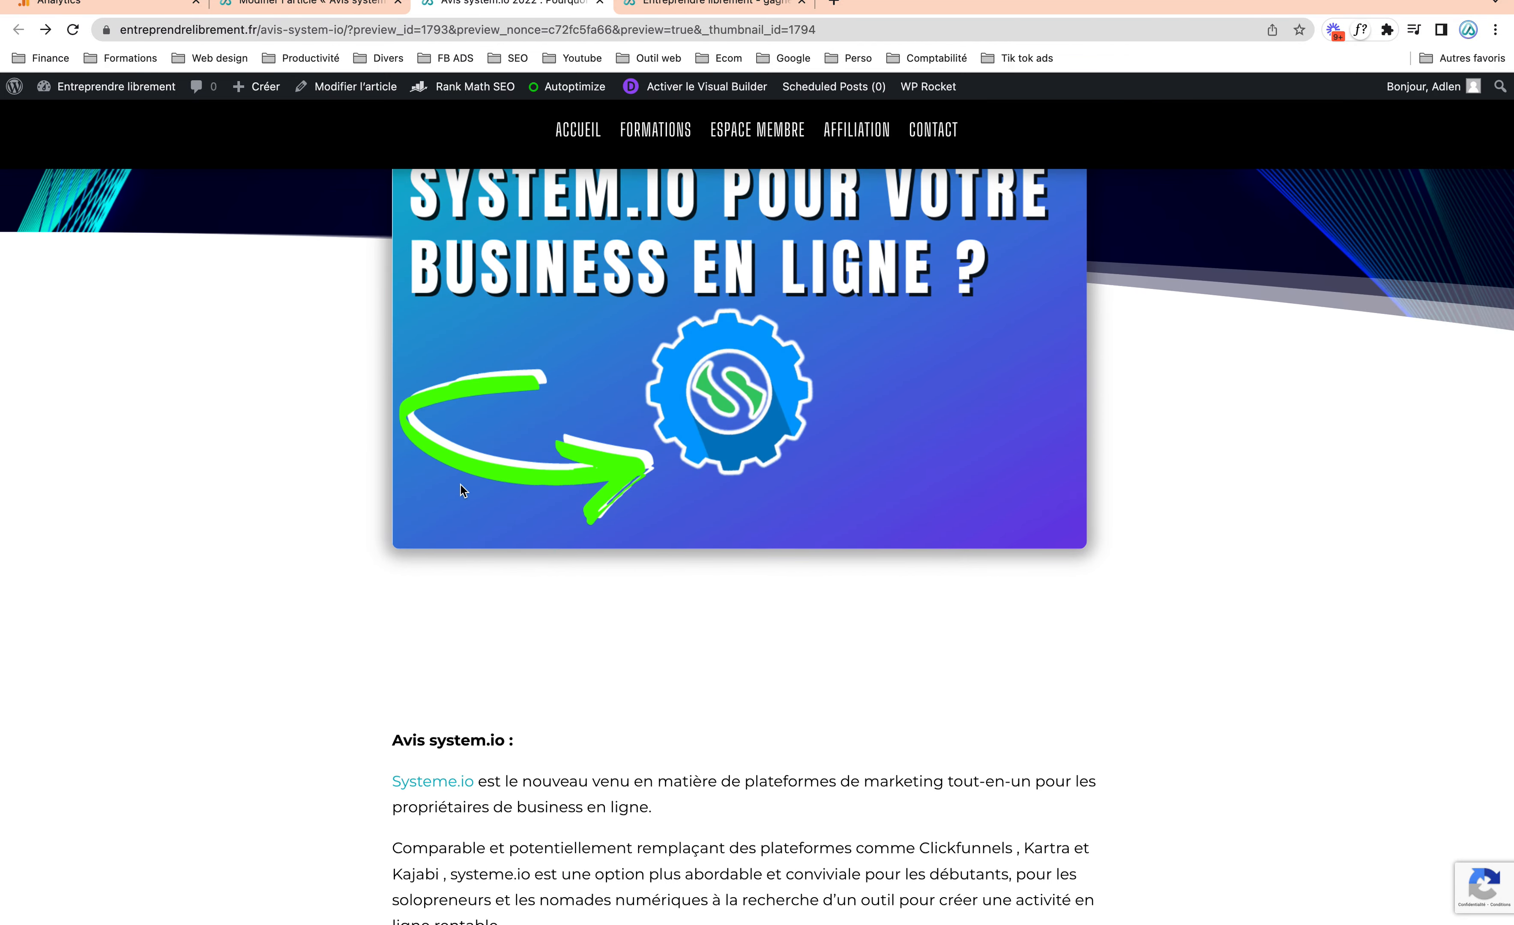
- Check the introduction's external Systeme.io link, close the linked page, and review the link checks in the editor alongside the article preview
{"action": "left_click", "coordinate": [413, 785]}
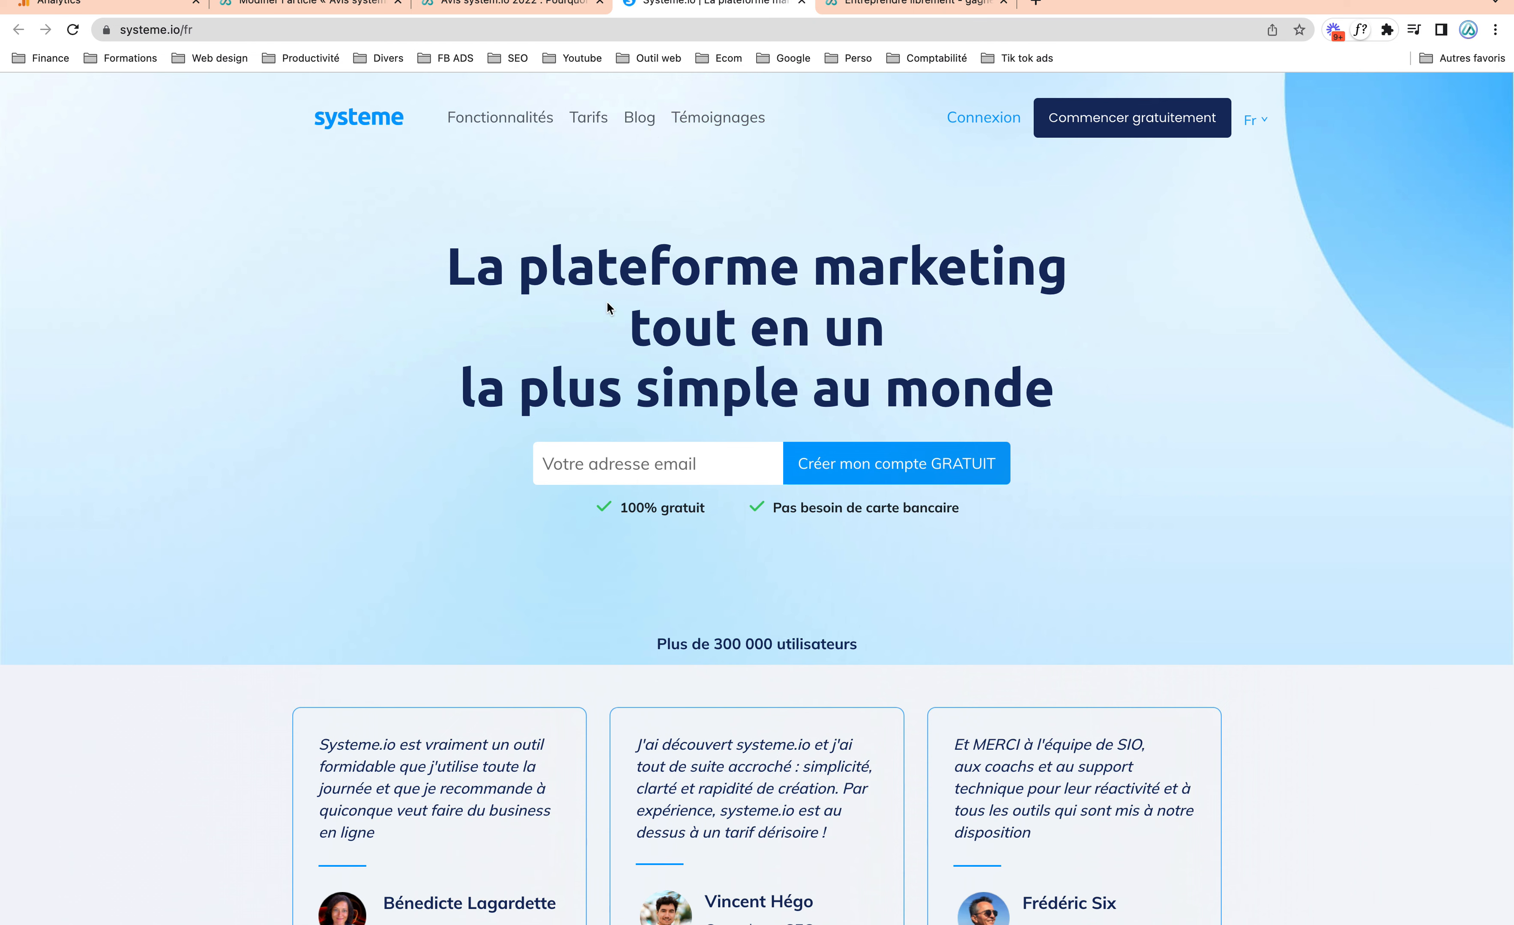
{"action": "left_click", "coordinate": [801, 3]}
{"action": "left_click", "coordinate": [329, 5]}
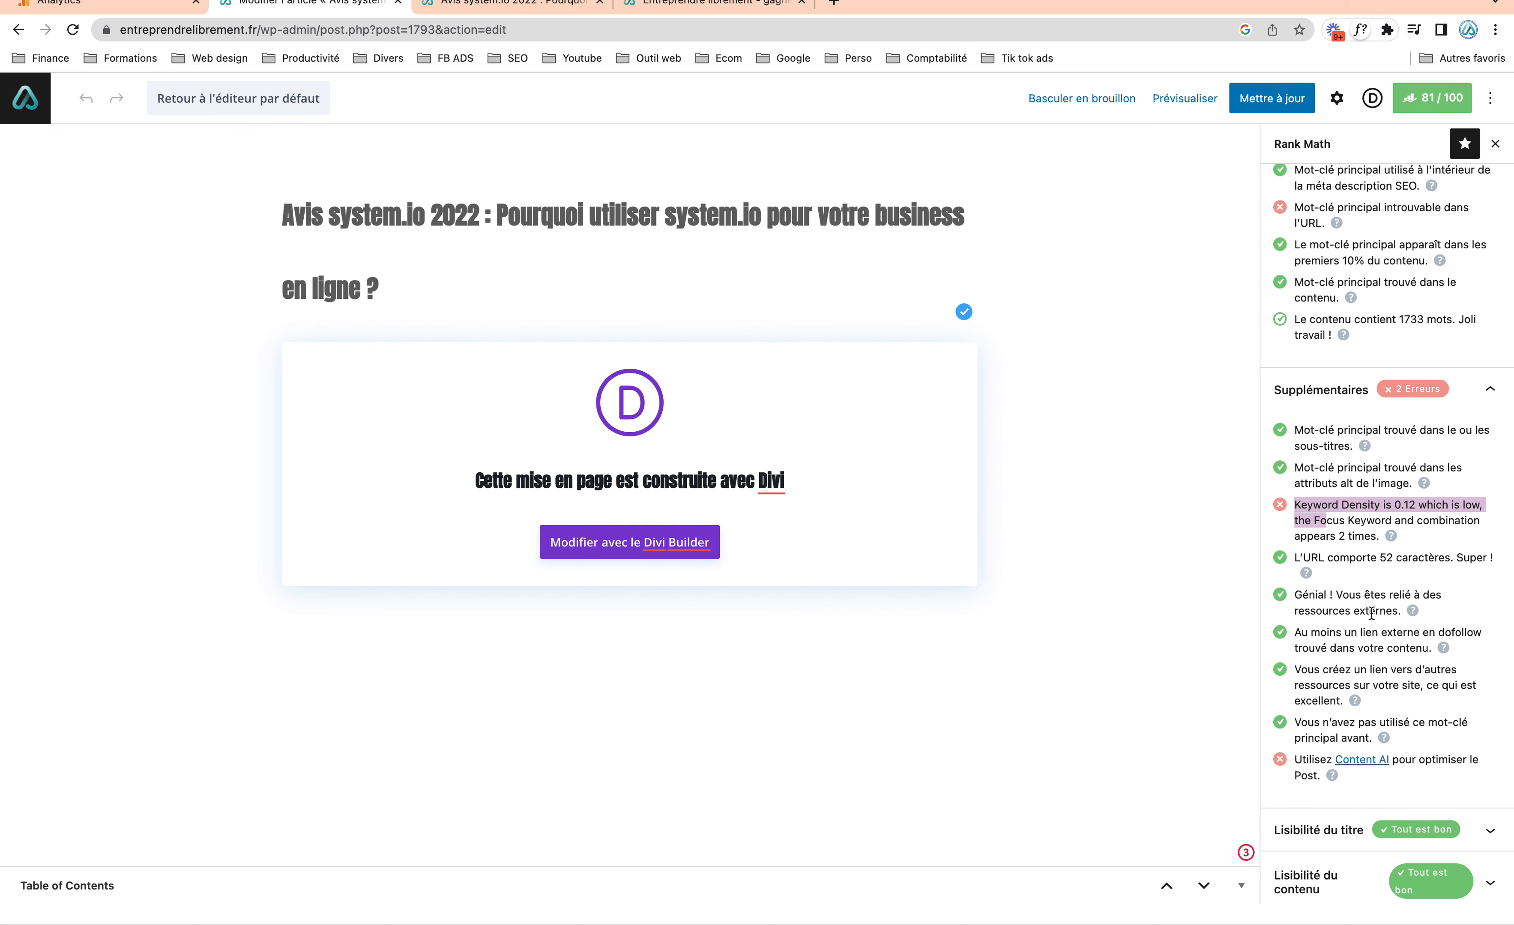
{"action": "scroll", "coordinate": [1371, 607], "scroll_direction": "down", "scroll_amount": 1}
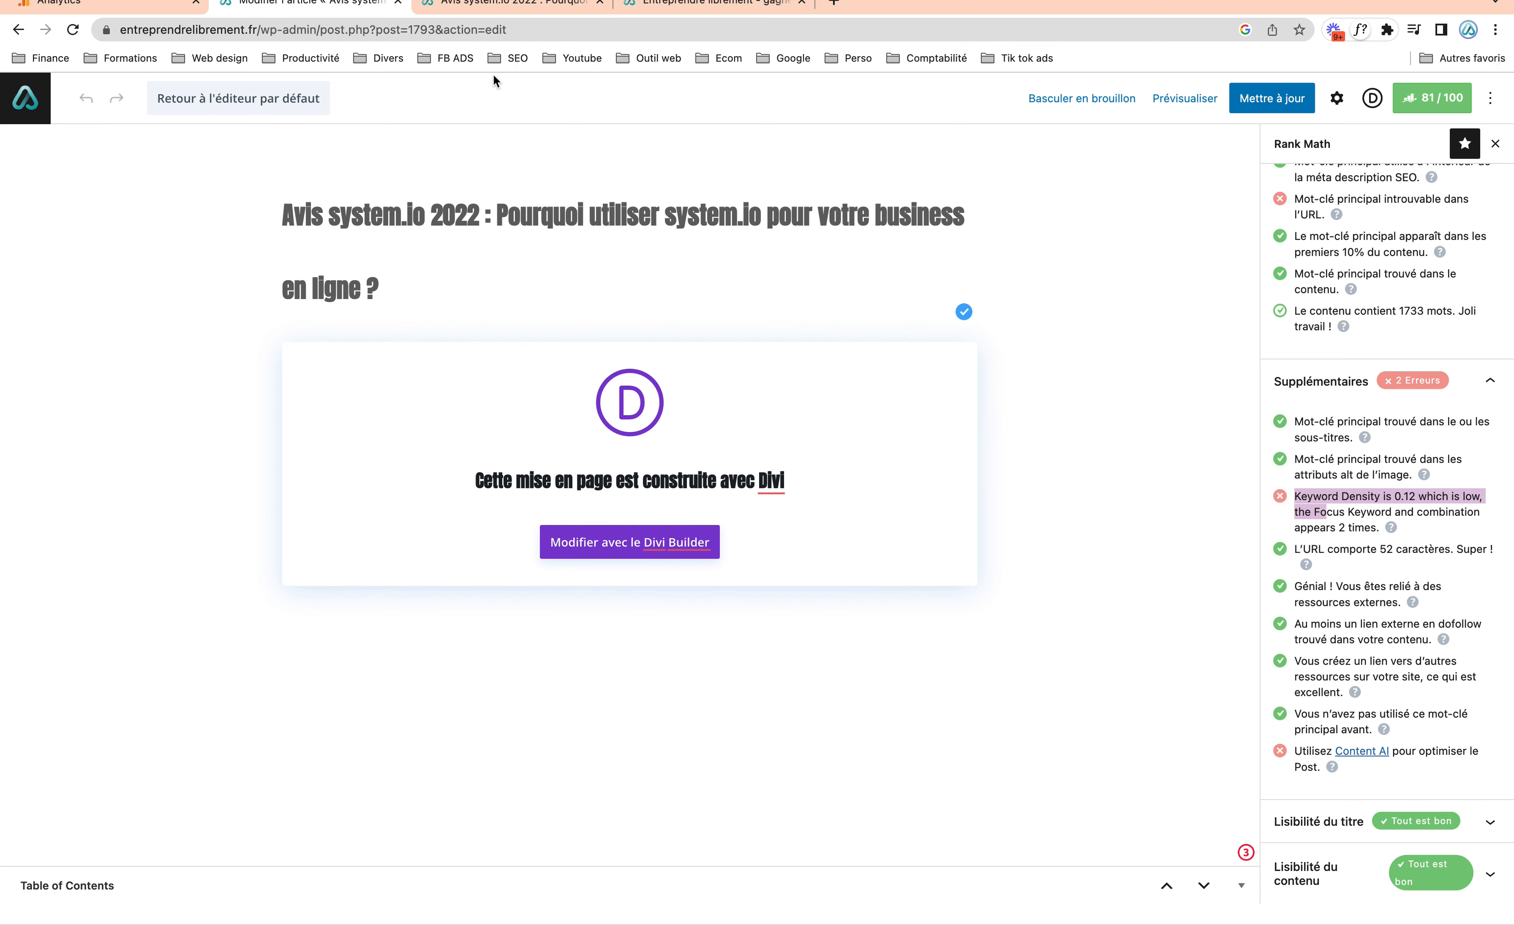
{"action": "left_click", "coordinate": [481, 5]}
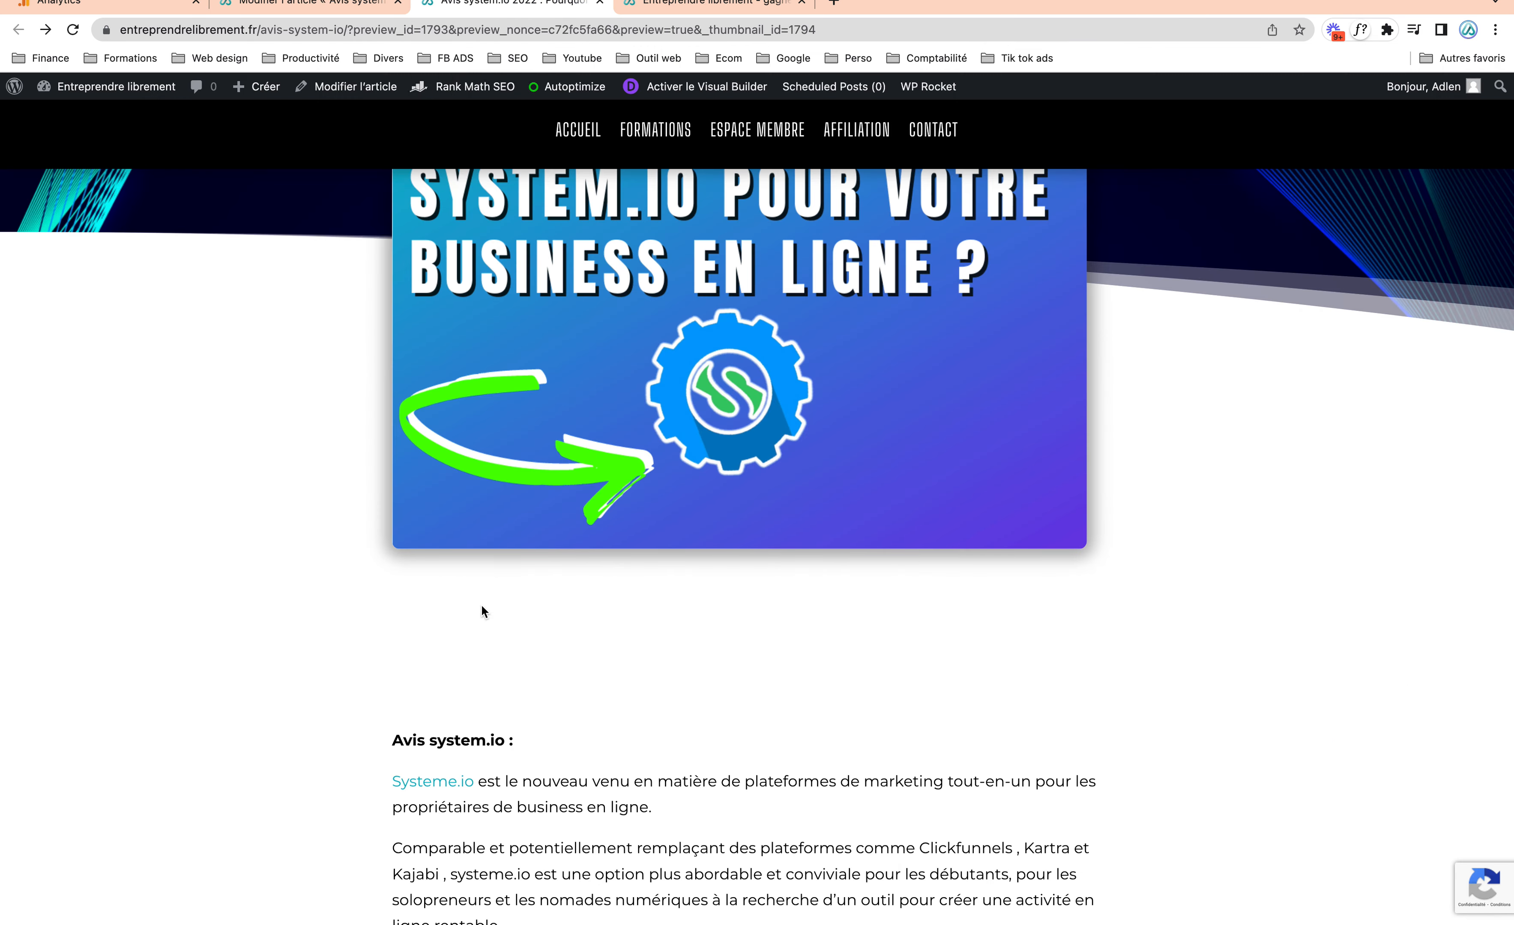
{"action": "left_click", "coordinate": [300, 7]}
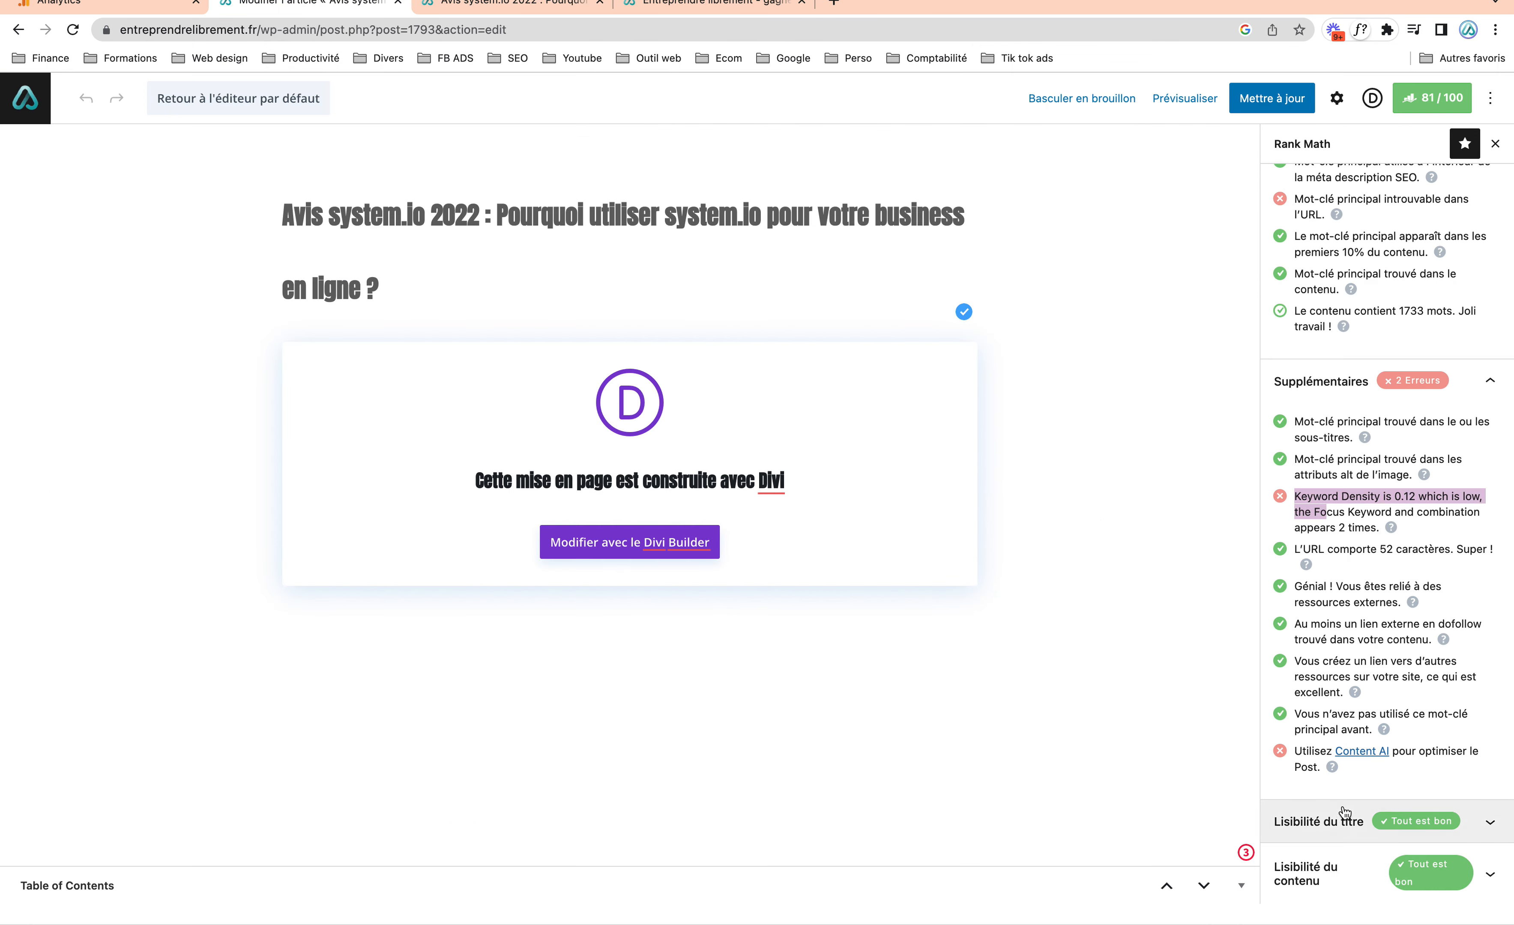
- Expand the title and content readability checks in Rank Math, then look back up to the basic SEO checks and focus keyword
{"action": "left_click", "coordinate": [1341, 821]}
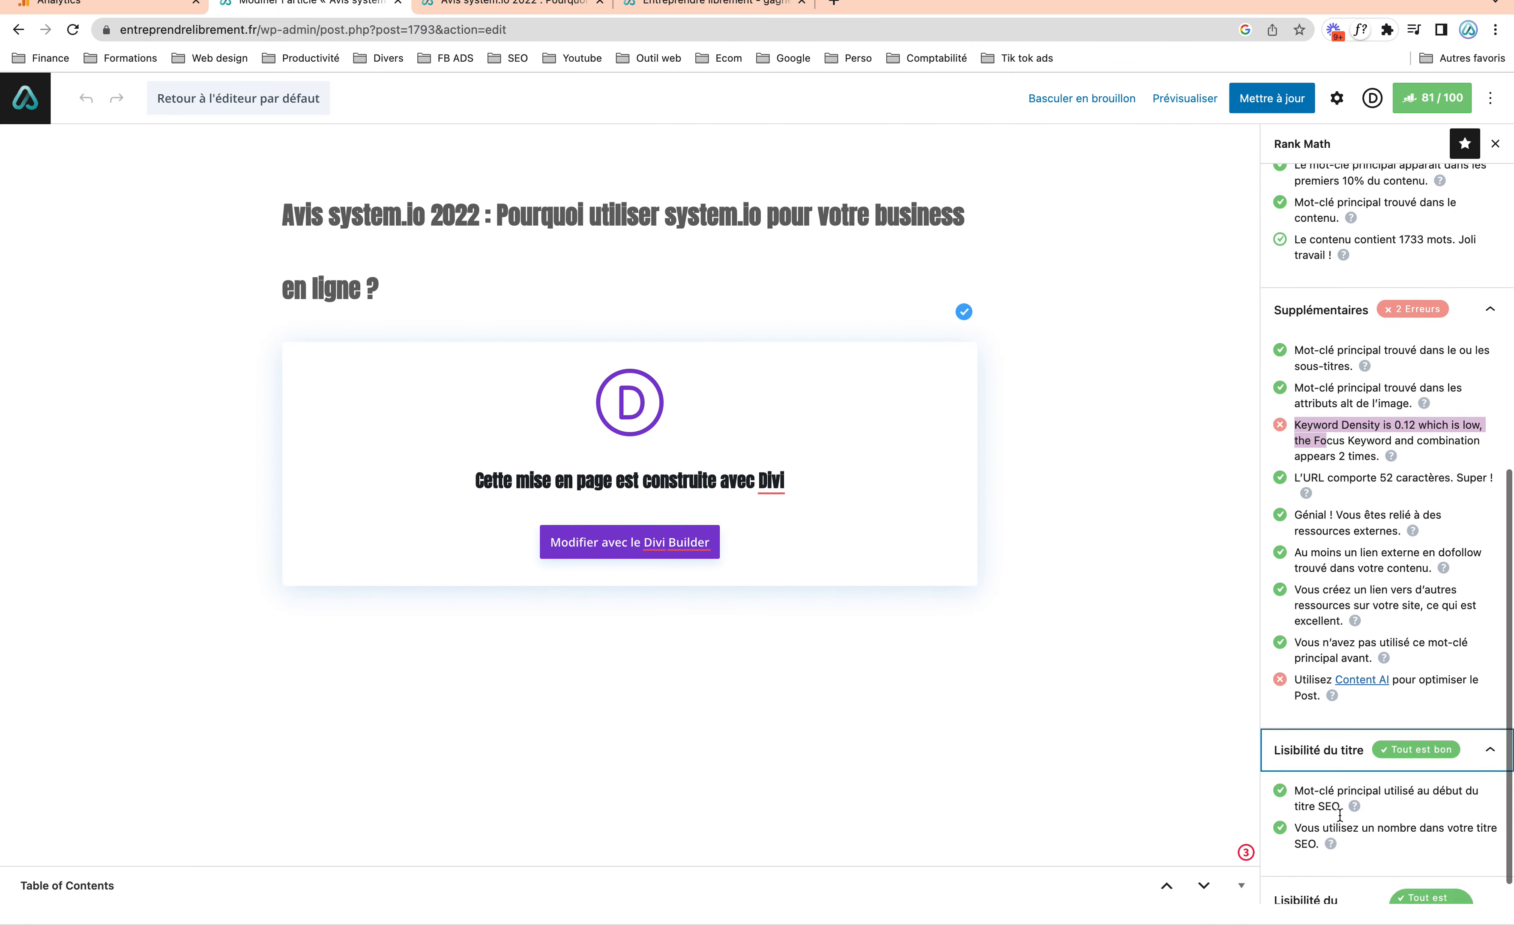
{"action": "left_click", "coordinate": [1342, 871]}
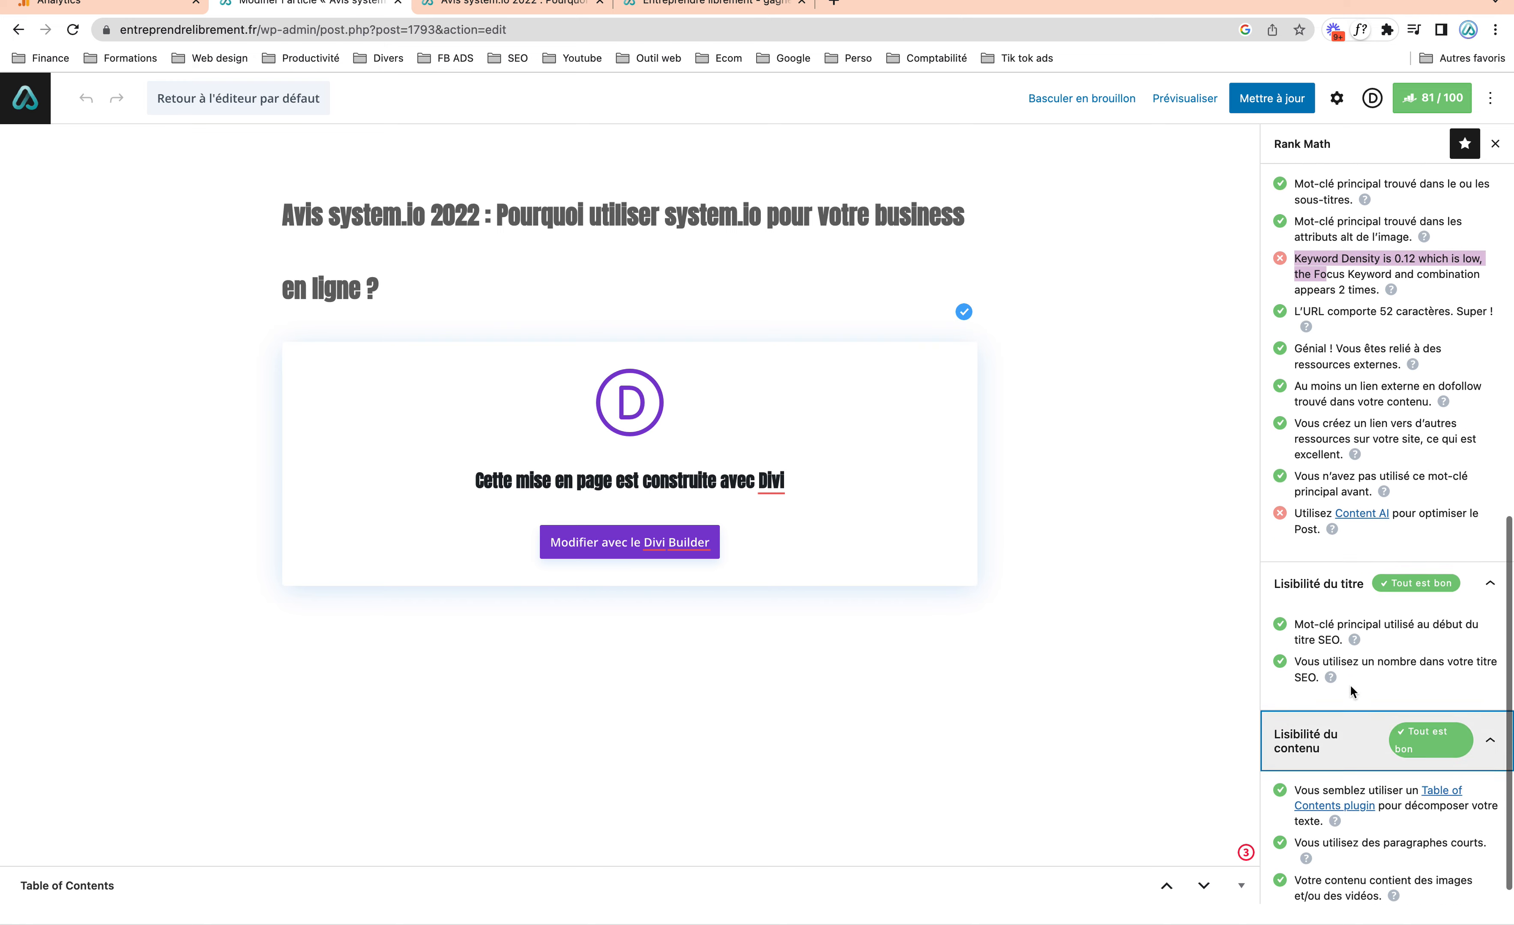
{"action": "scroll", "coordinate": [1349, 683], "scroll_direction": "up", "scroll_amount": 10}
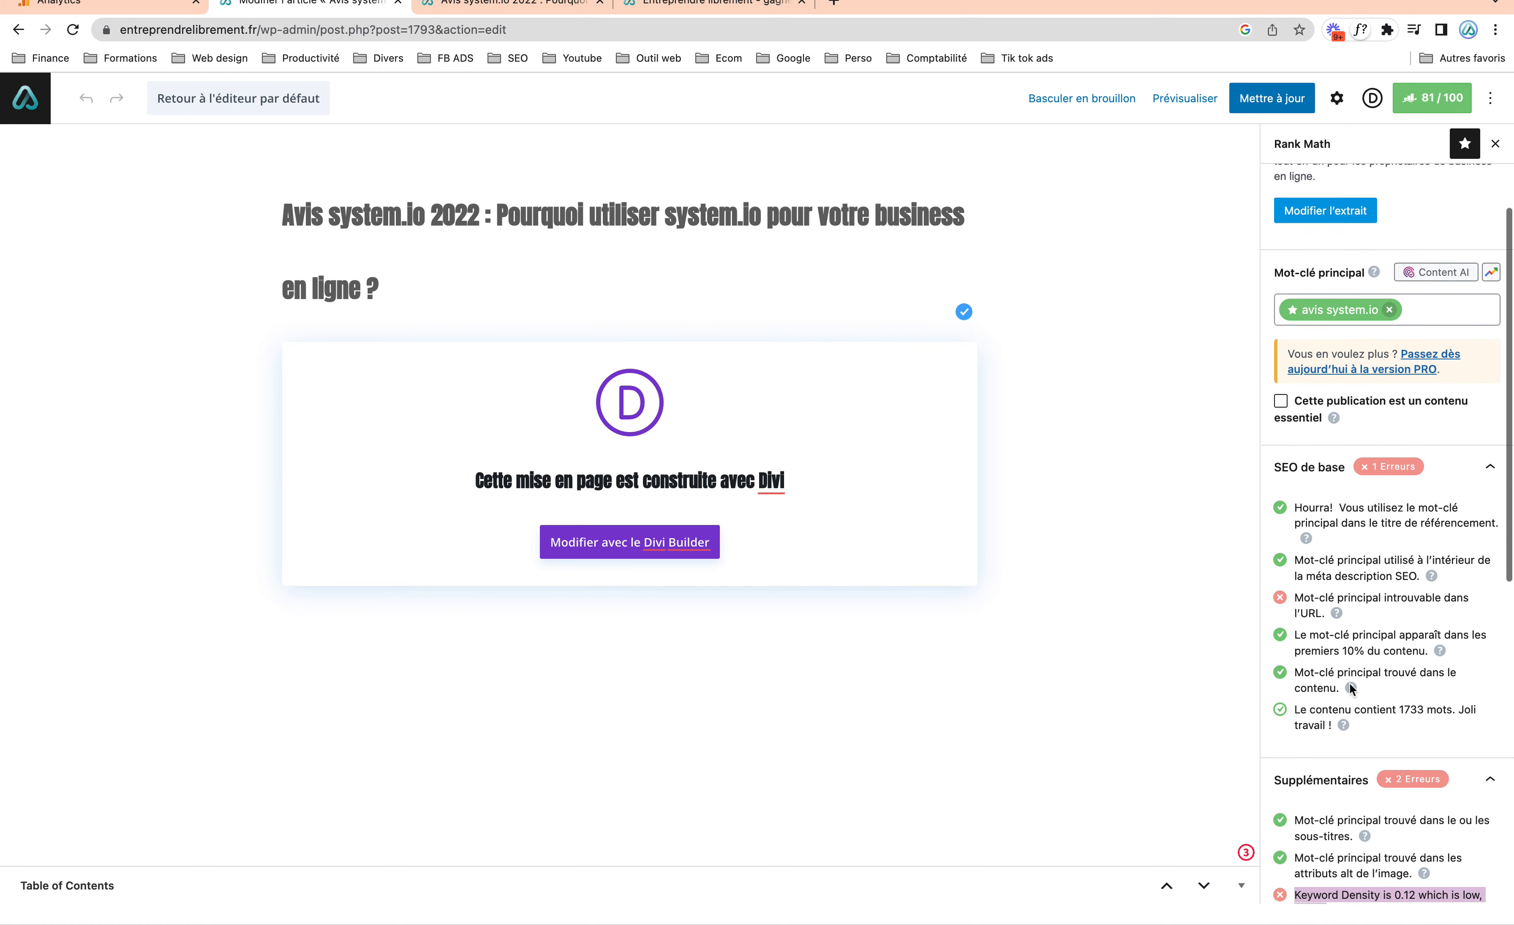